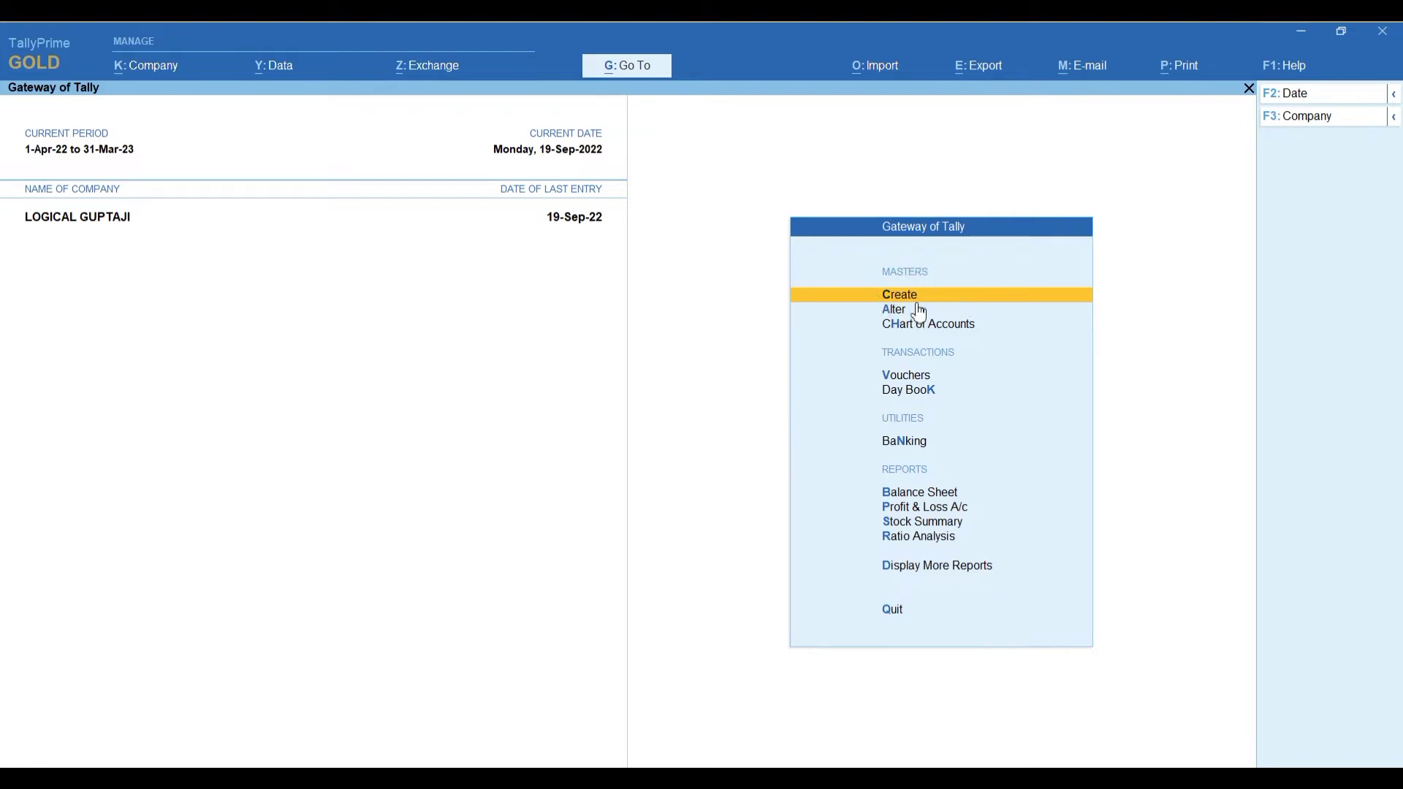
- Open the creation form for a new ledger master
left_click(865, 297)
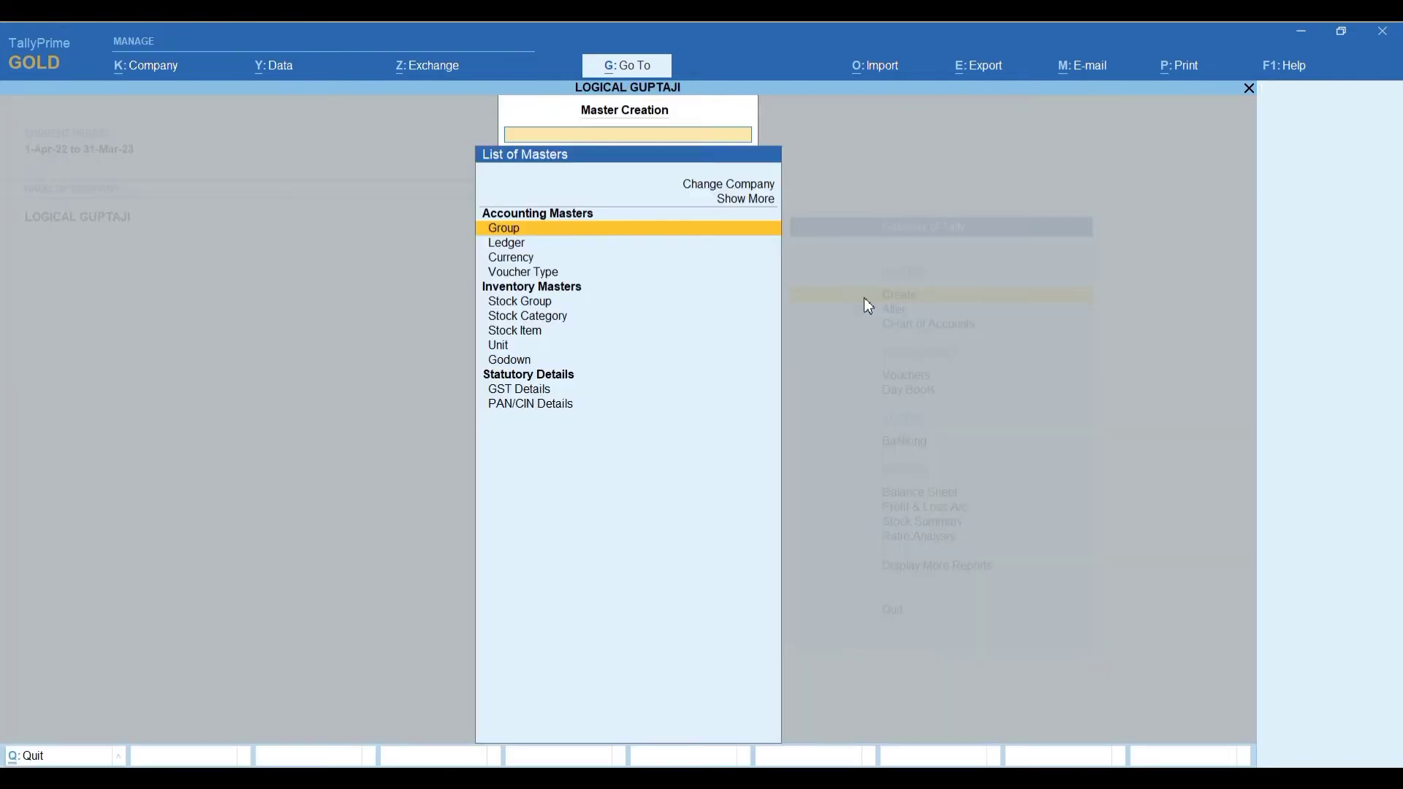
key("Down")
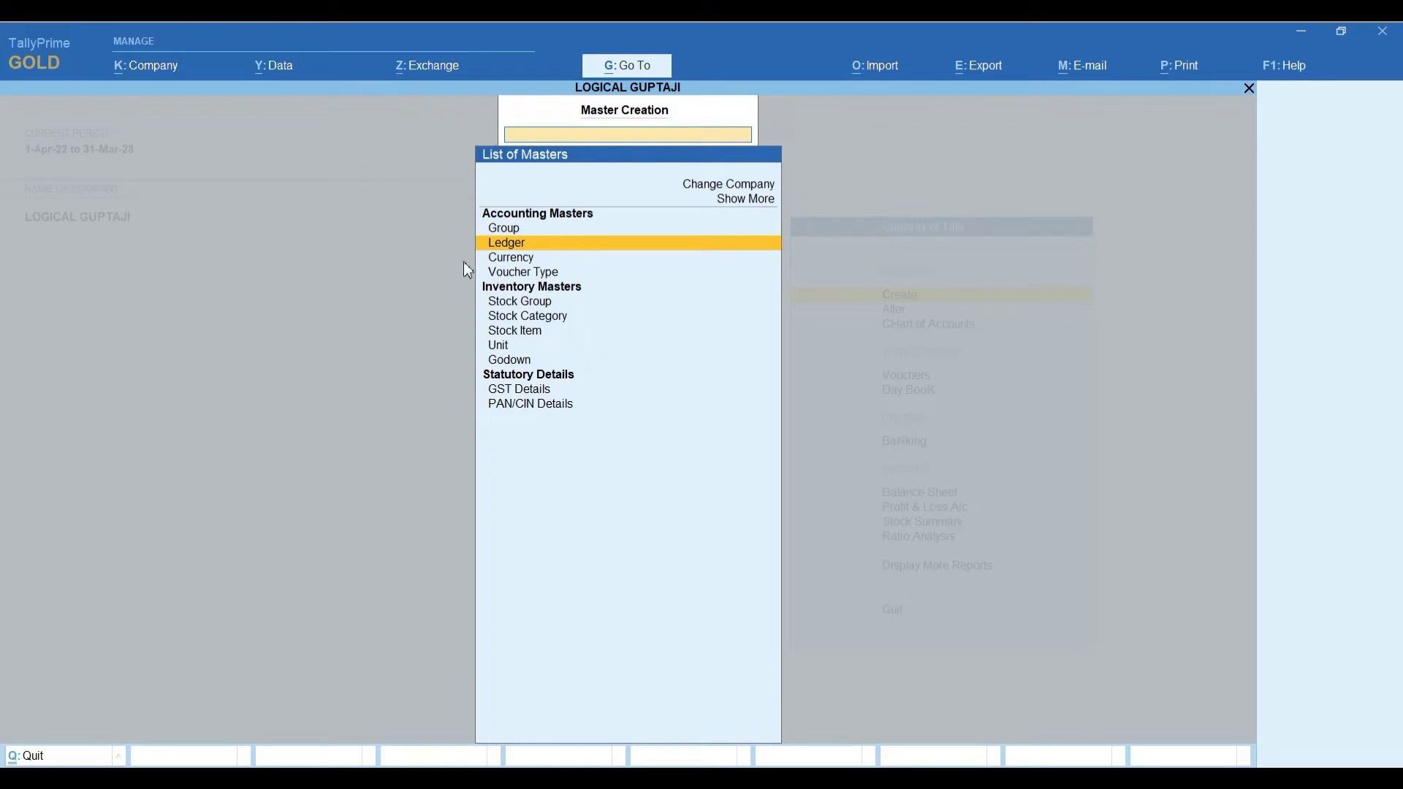
left_click(532, 243)
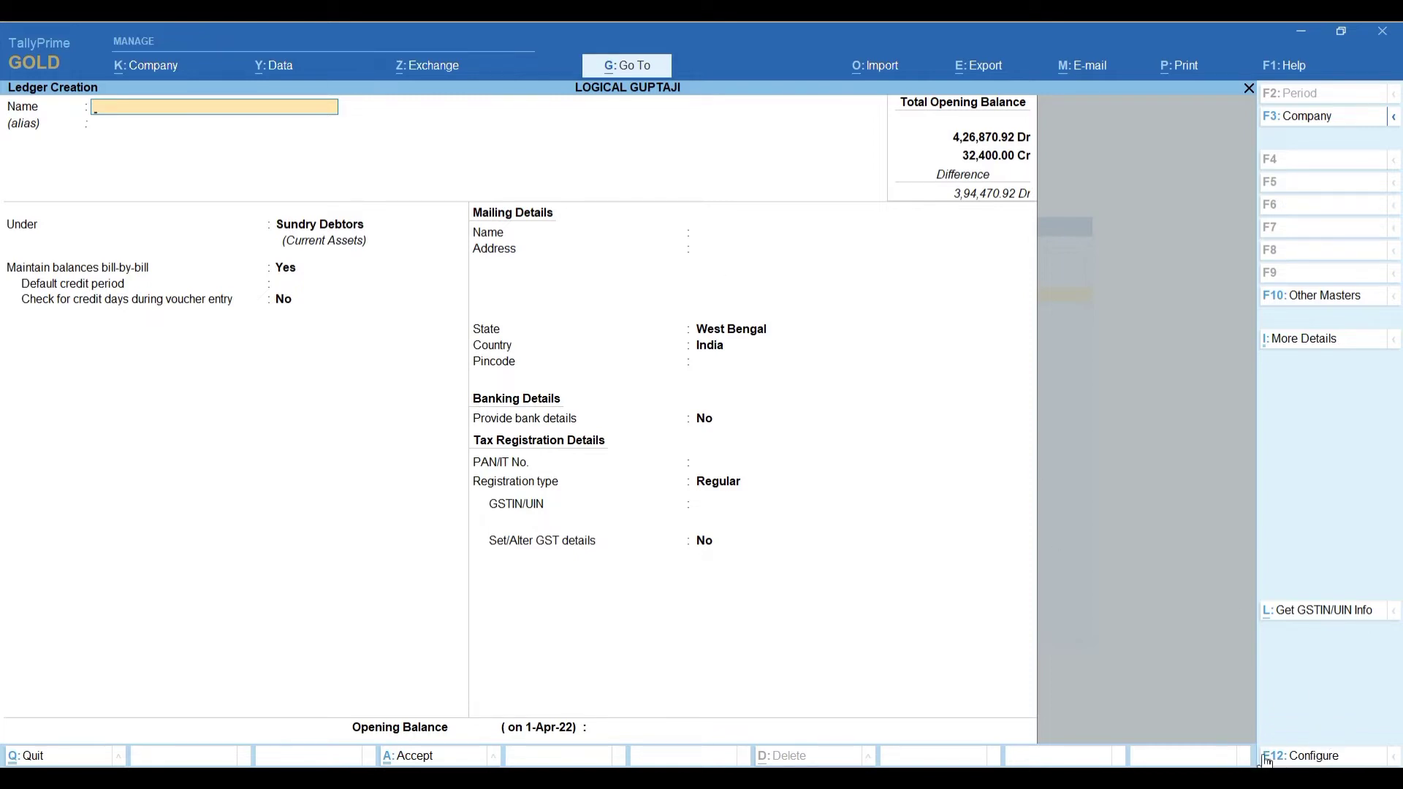
- Show more ledger configurations, set Provide Credit Limits to Yes and save the configuration
left_click(1310, 758)
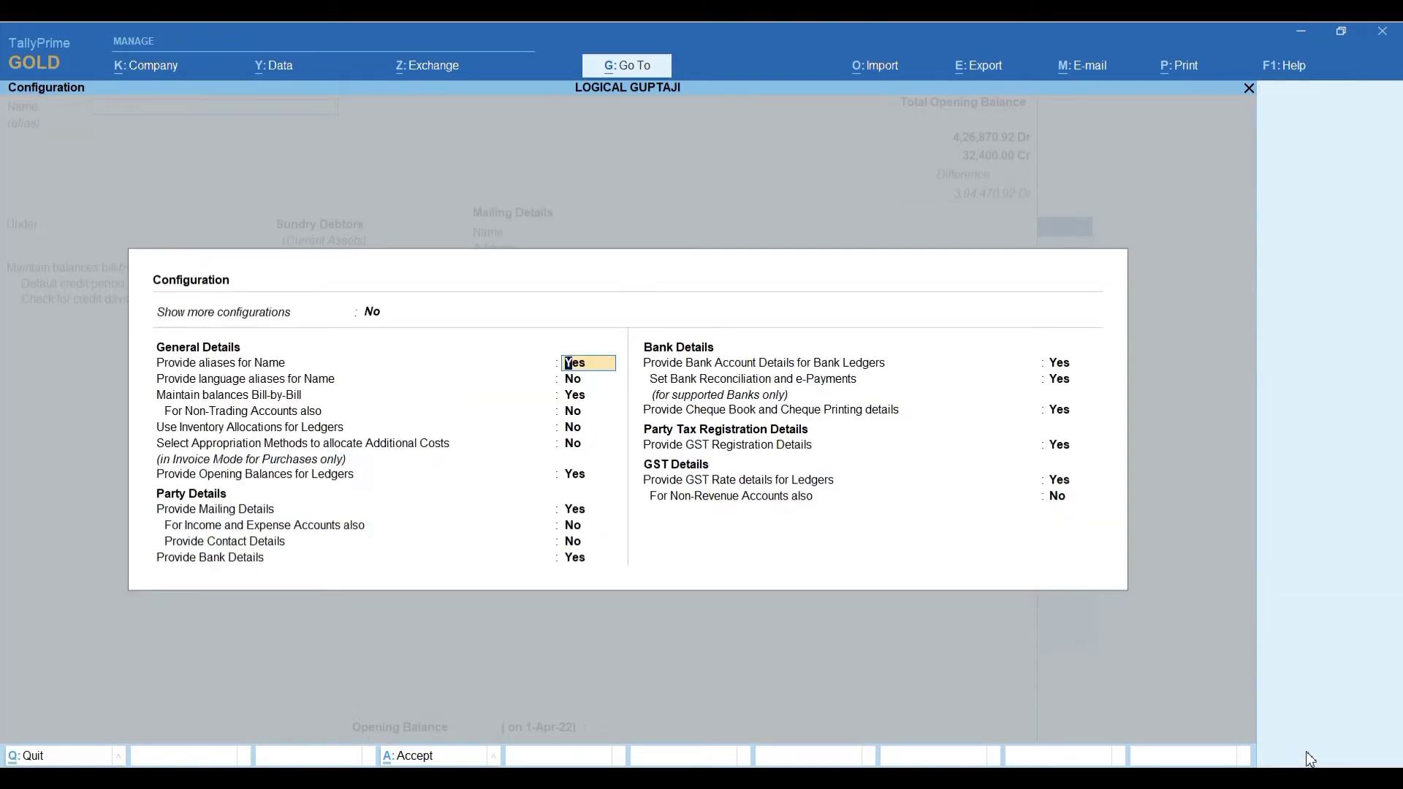
key("Up")
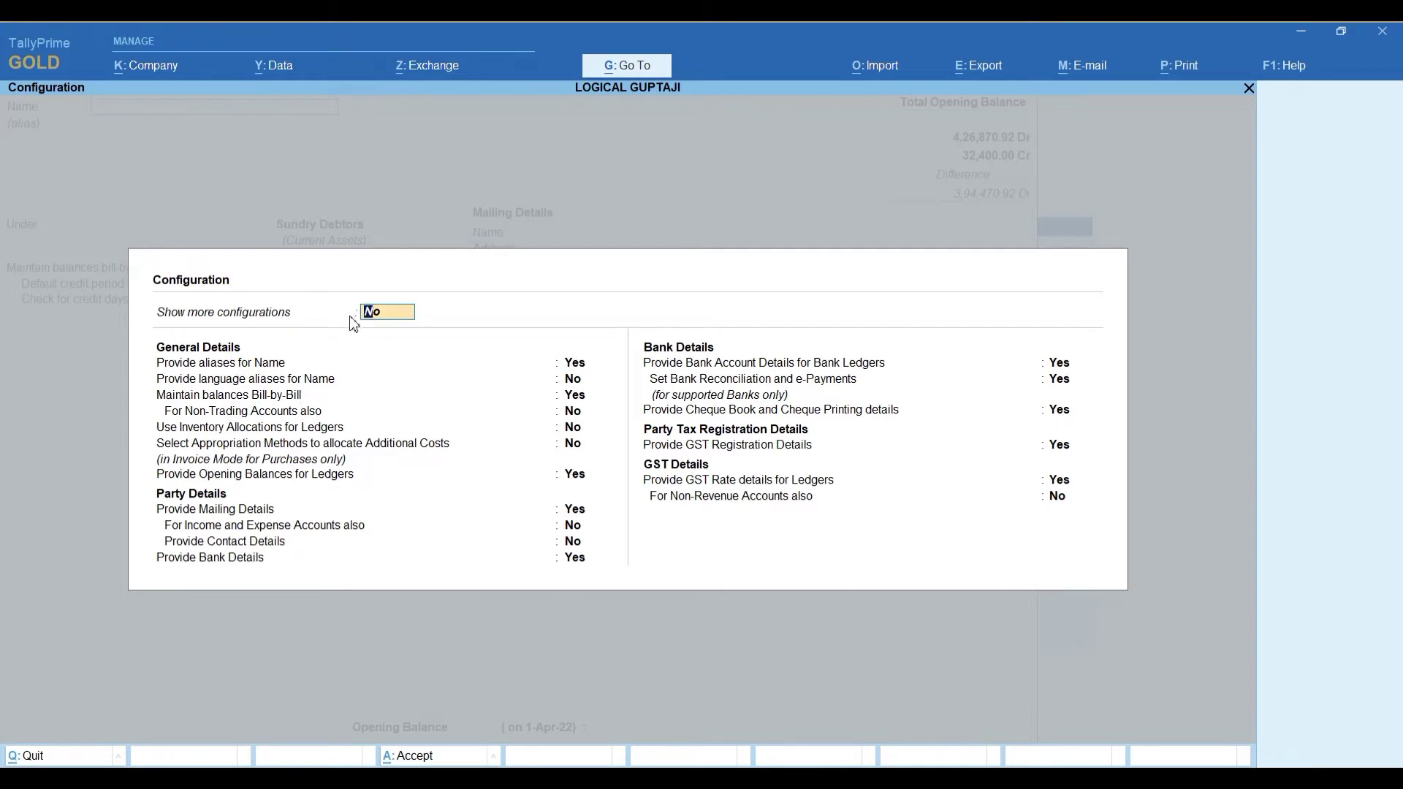
type("y")
key("Return")
key("Down")
key("Down")
key("Down")
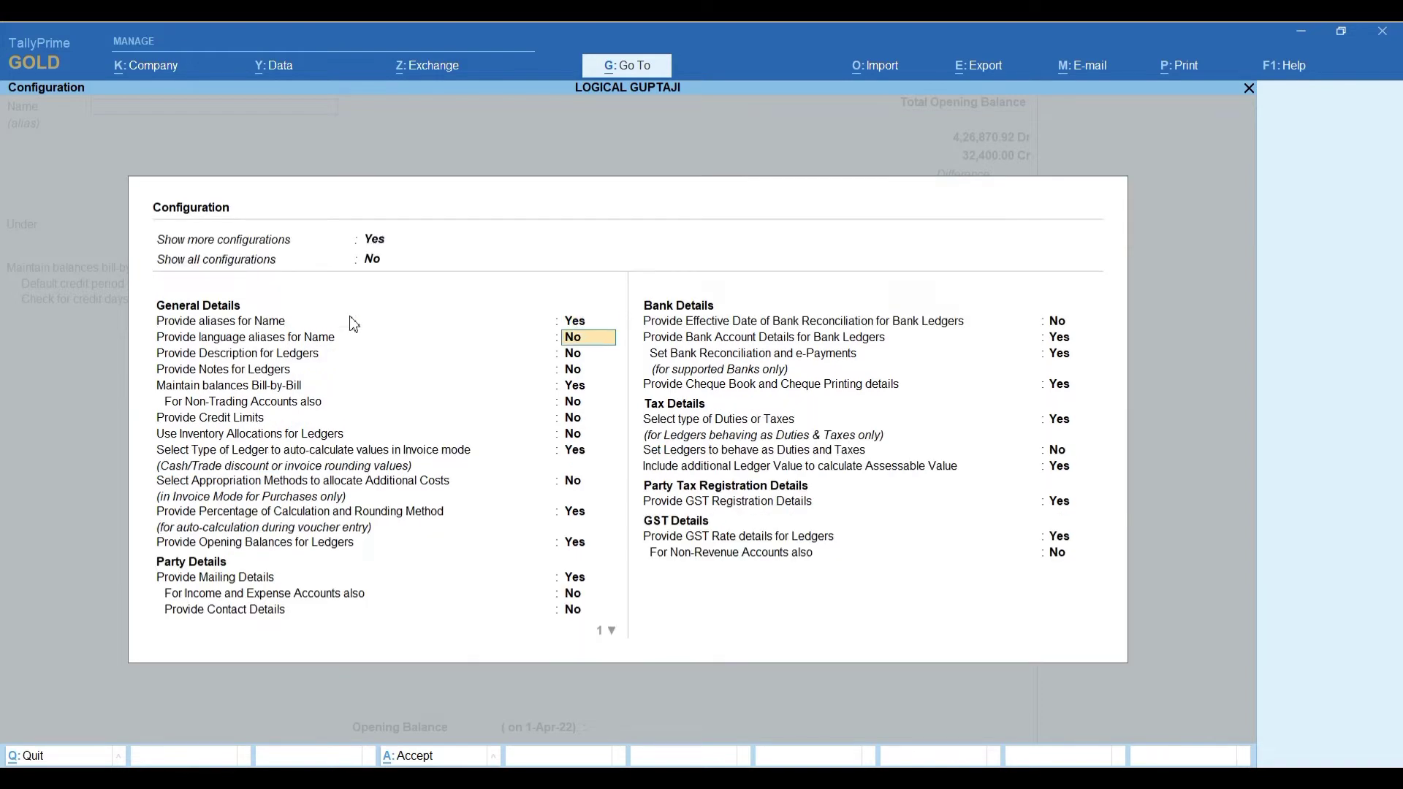
key("Down")
key("Down")
key("Down")
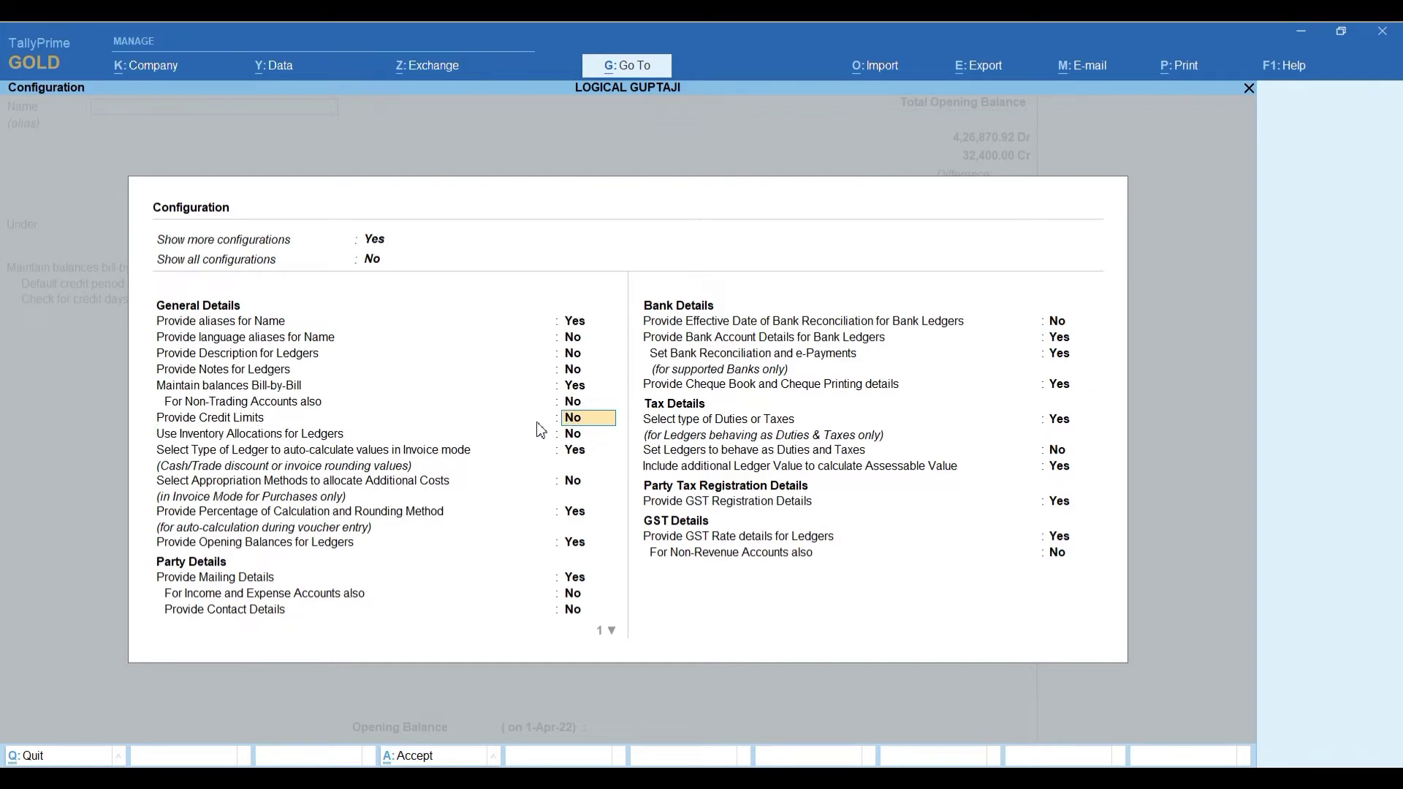
key("y")
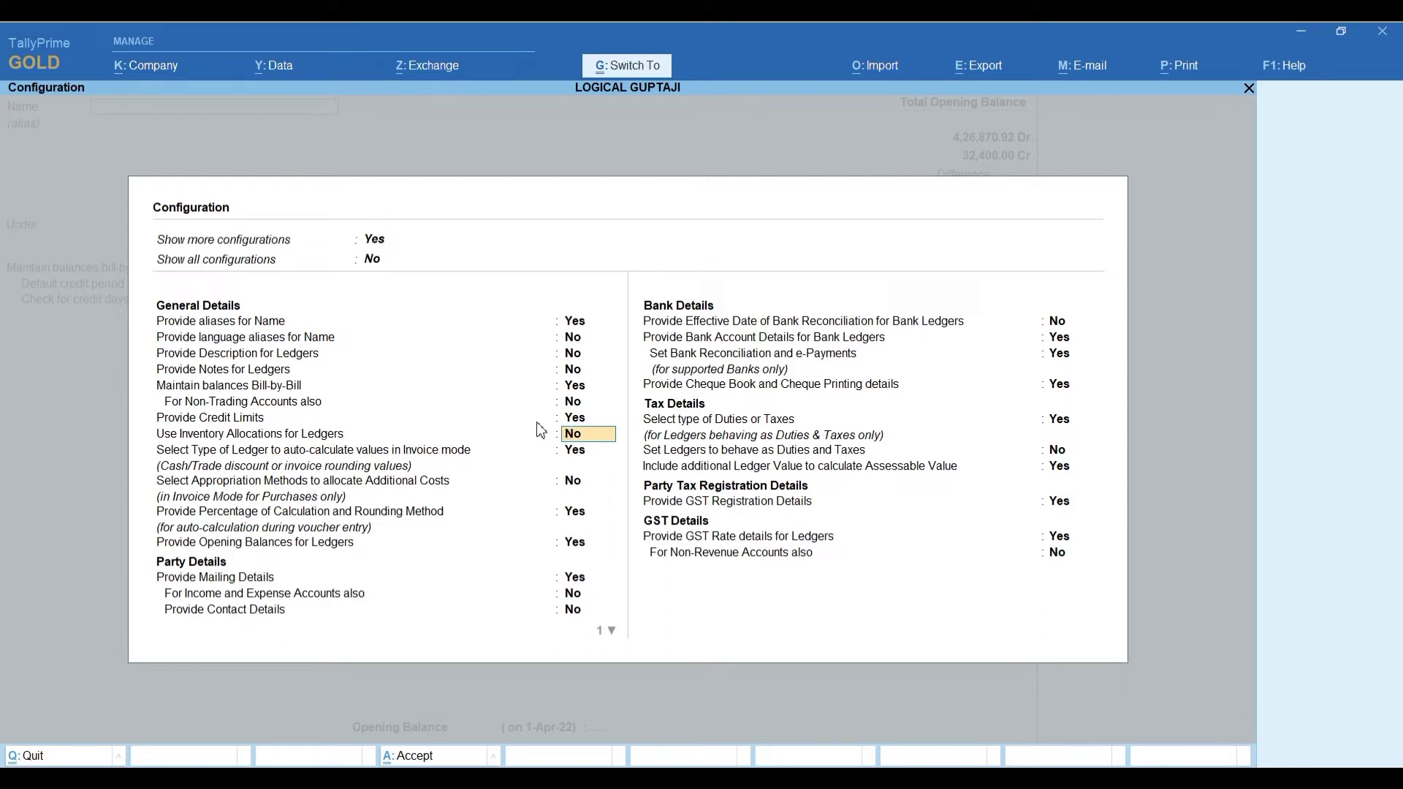
key("ctrl+a")
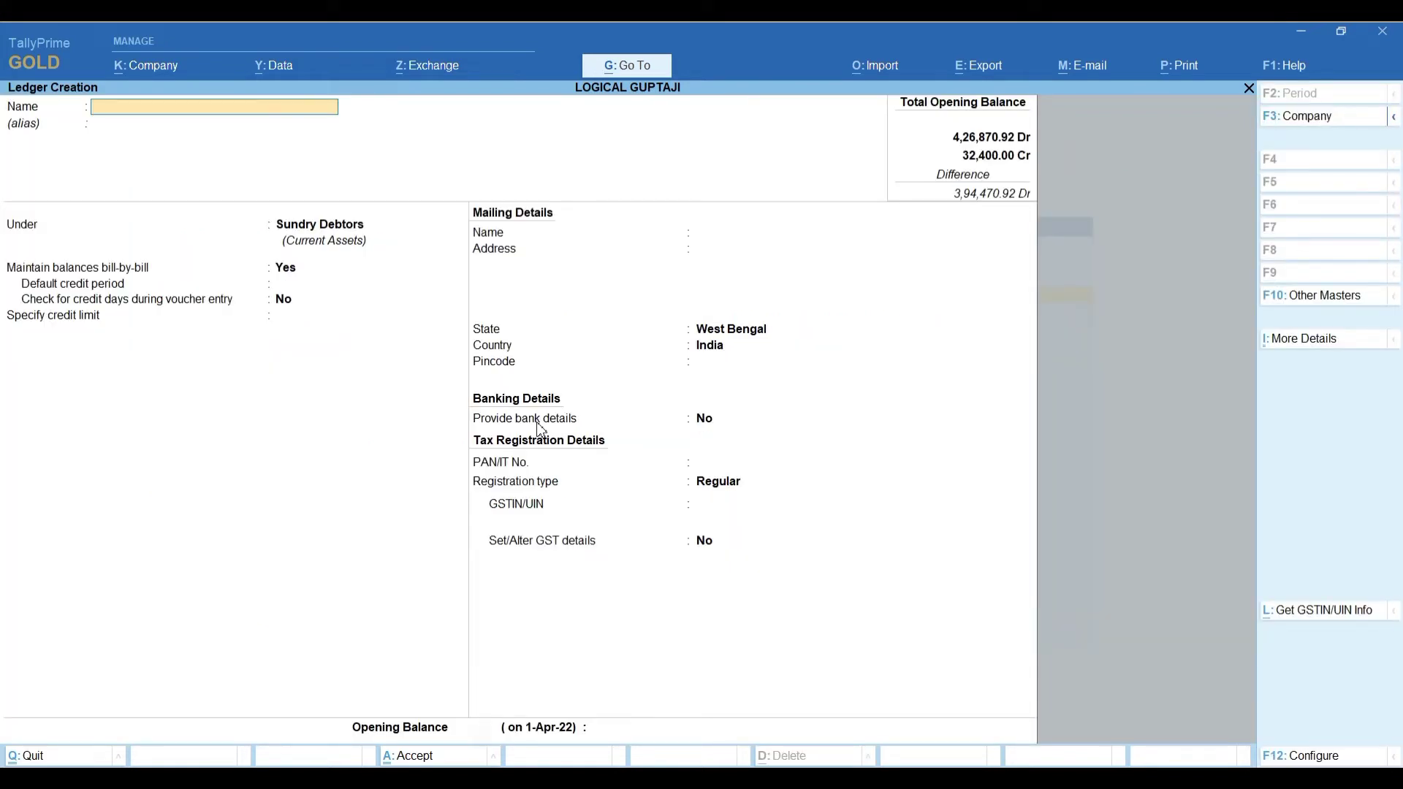
- Name the ledger Abc, place it under Sundry Debtors and keep bill-by-bill balances set to Yes
type("Abc")
key("Return")
key("Return")
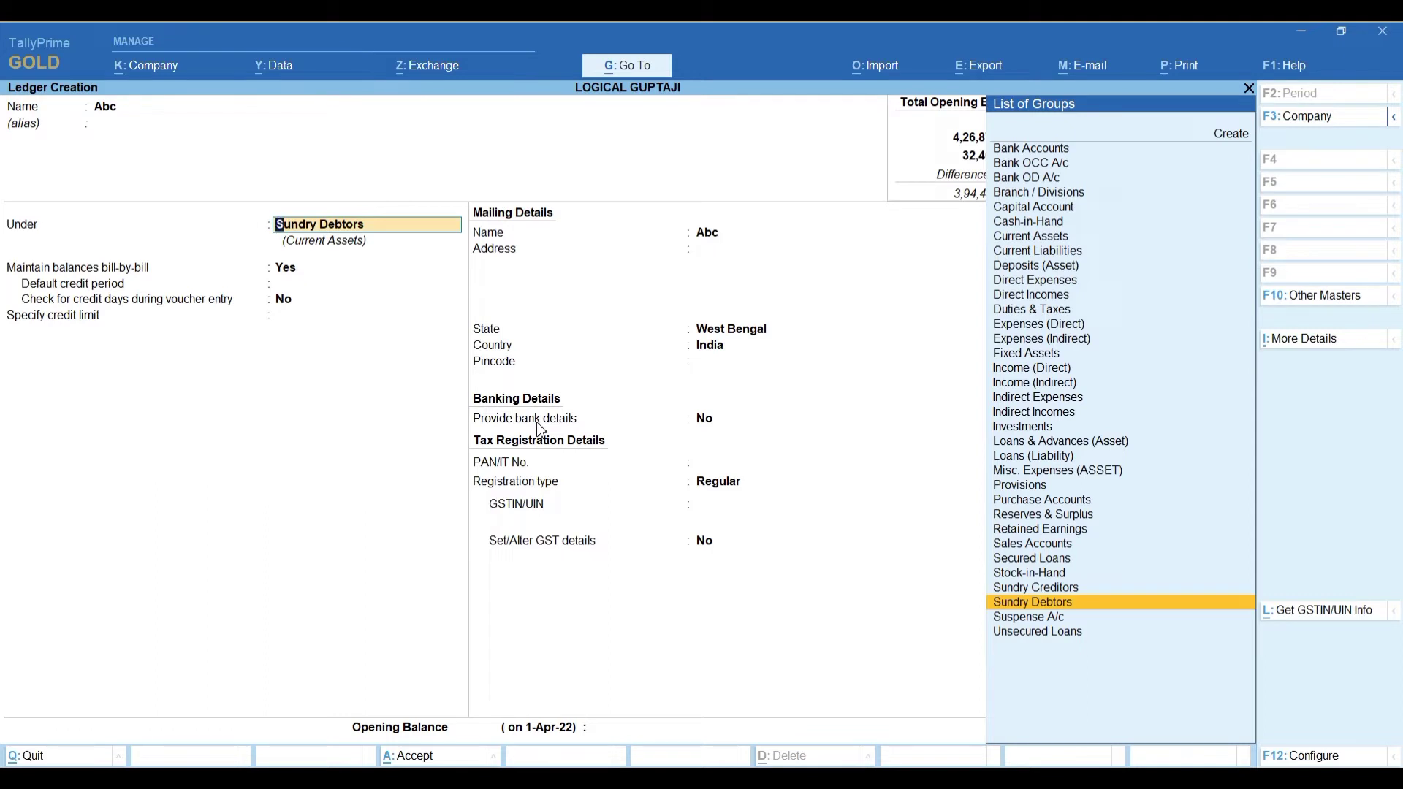
key("Return")
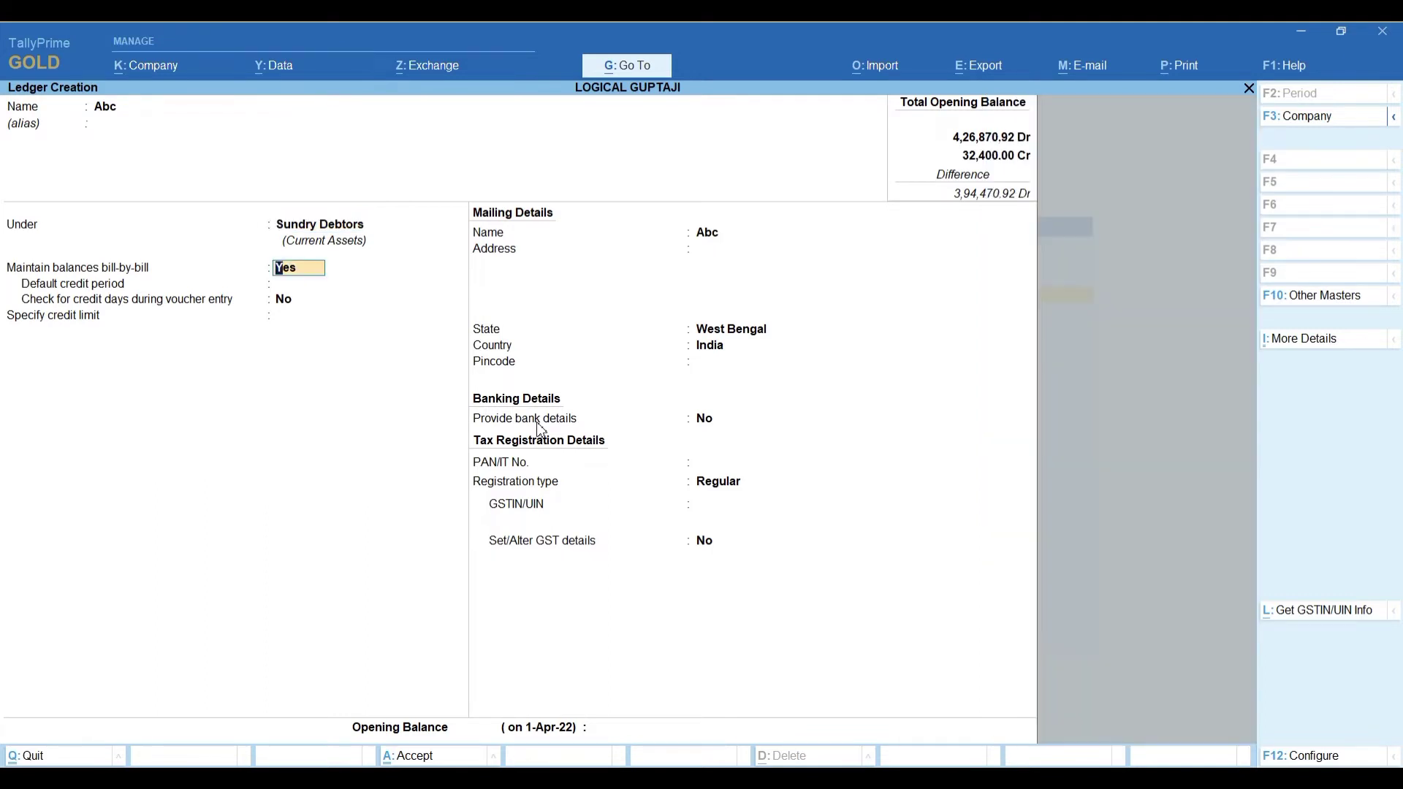
key("Return")
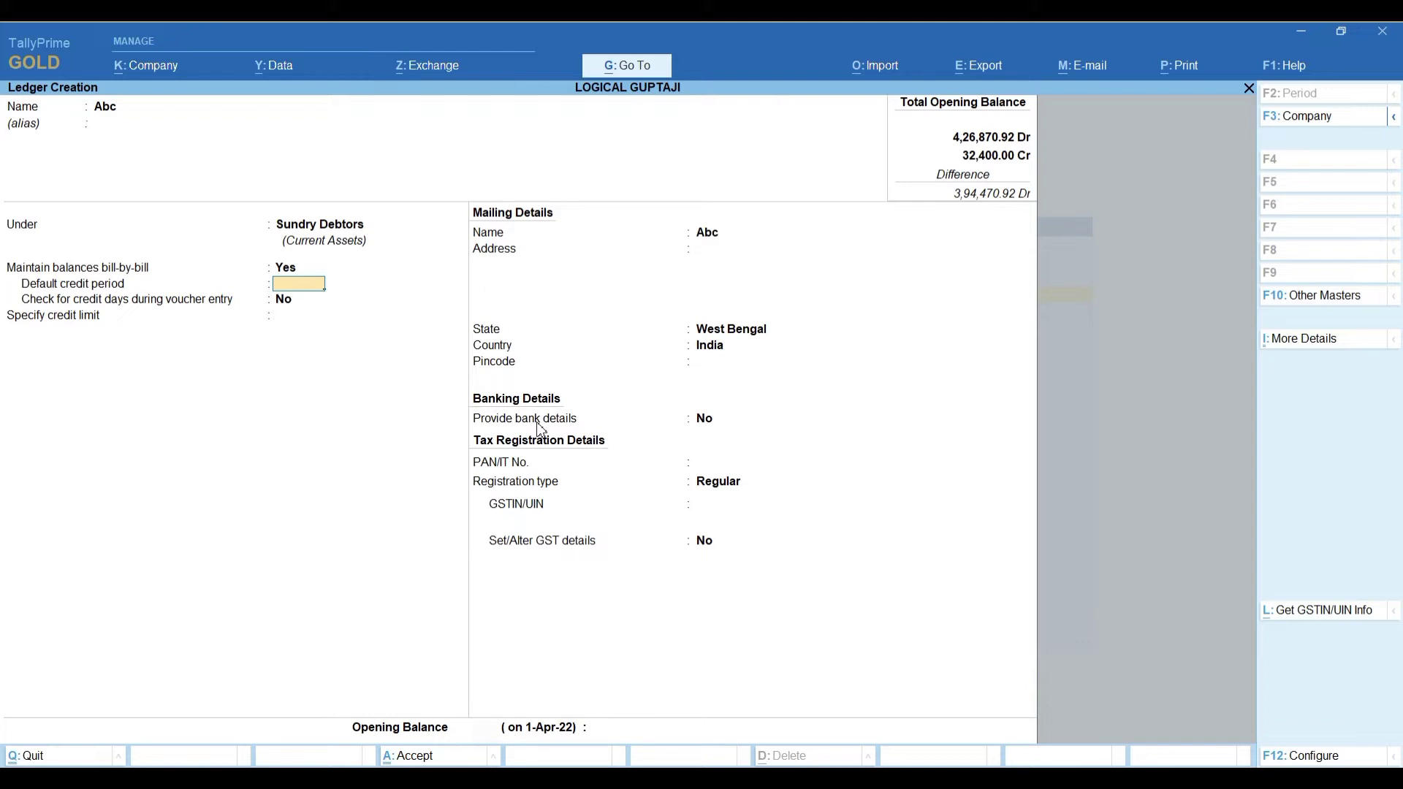
- Set a default credit period of 30 days, enable checking credit days during voucher entry, and specify a credit limit of 50,000
type("30")
key("Return")
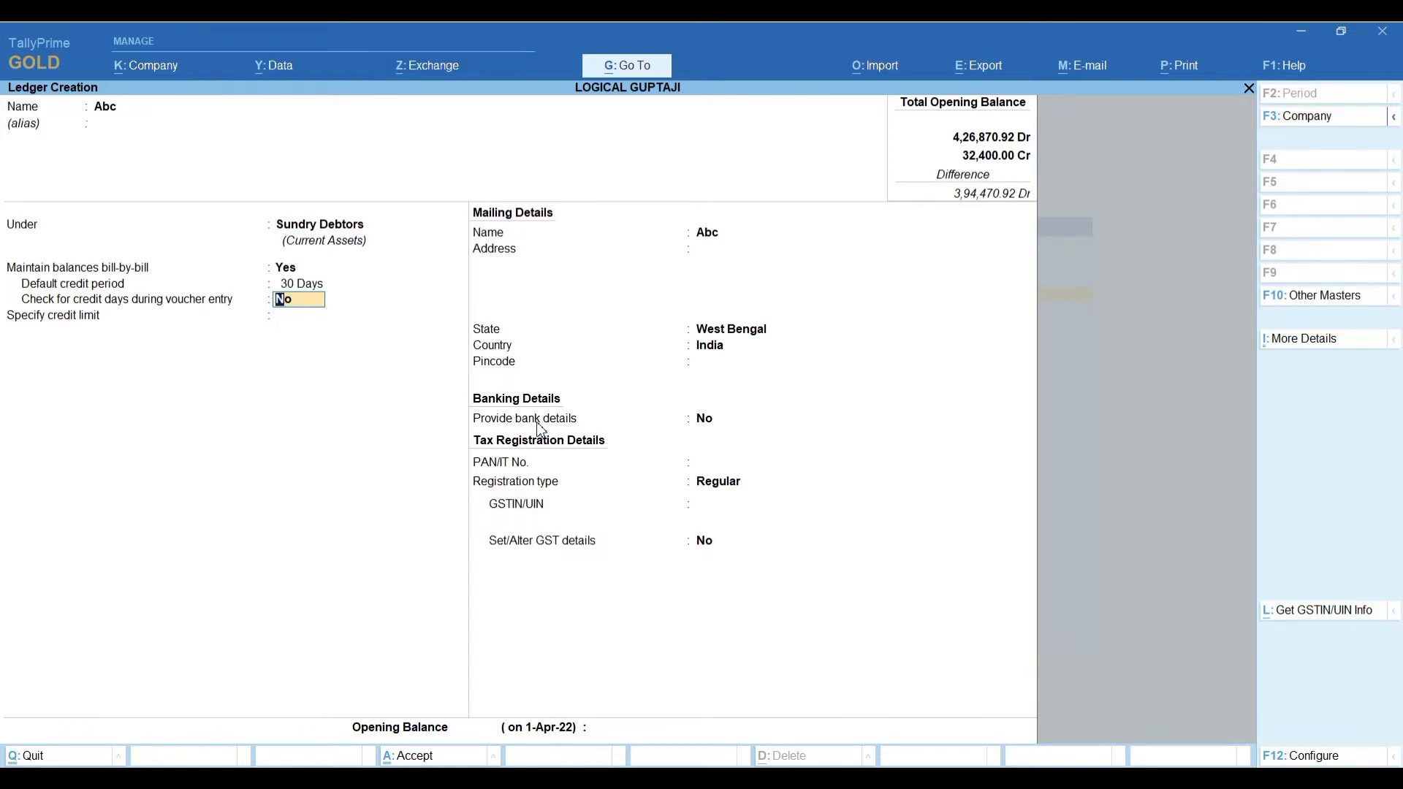
key("y")
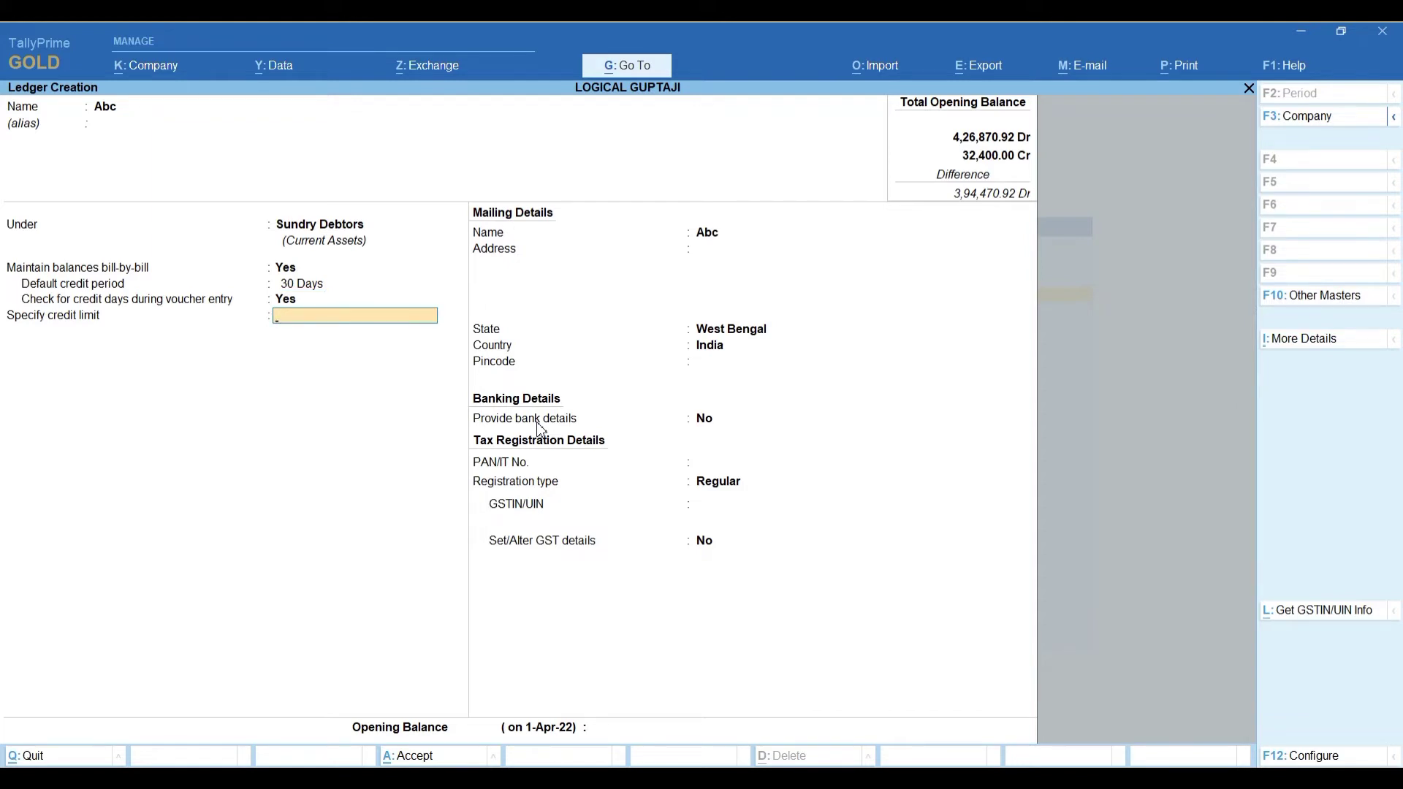
type("50000")
key("Return")
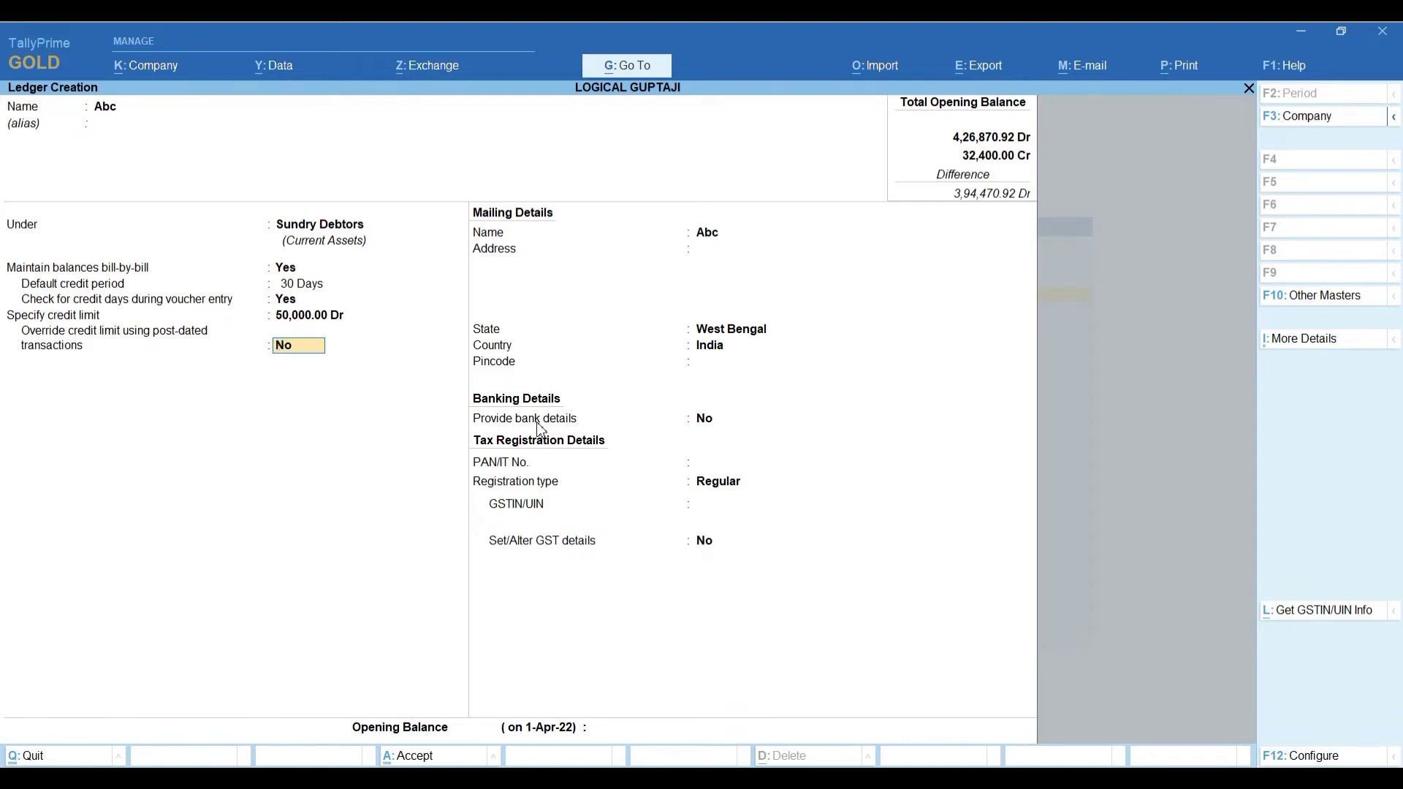
- Leave the post-dated credit limit override at No, save the Abc ledger and return to the Gateway of Tally
key("Return")
key("Return")
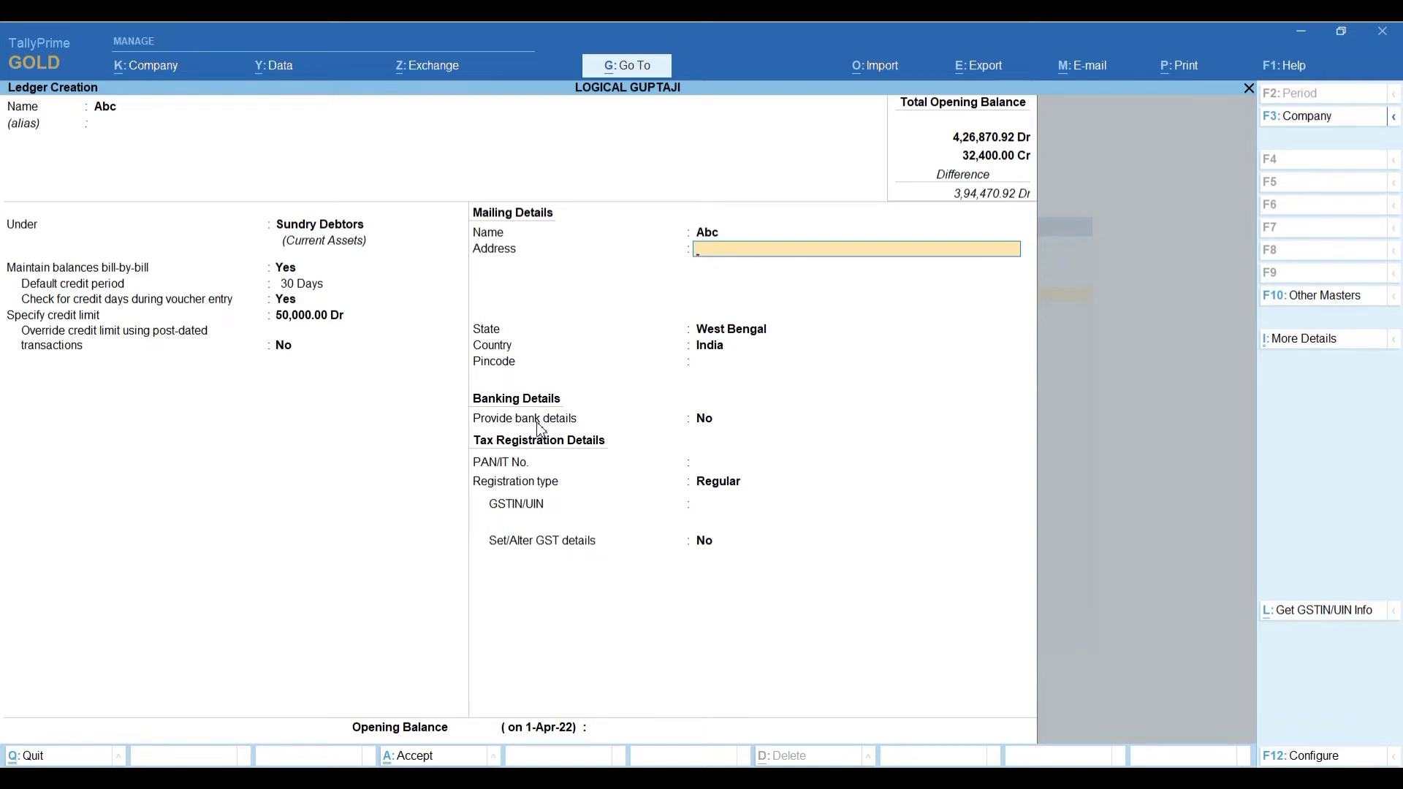
key("ctrl")
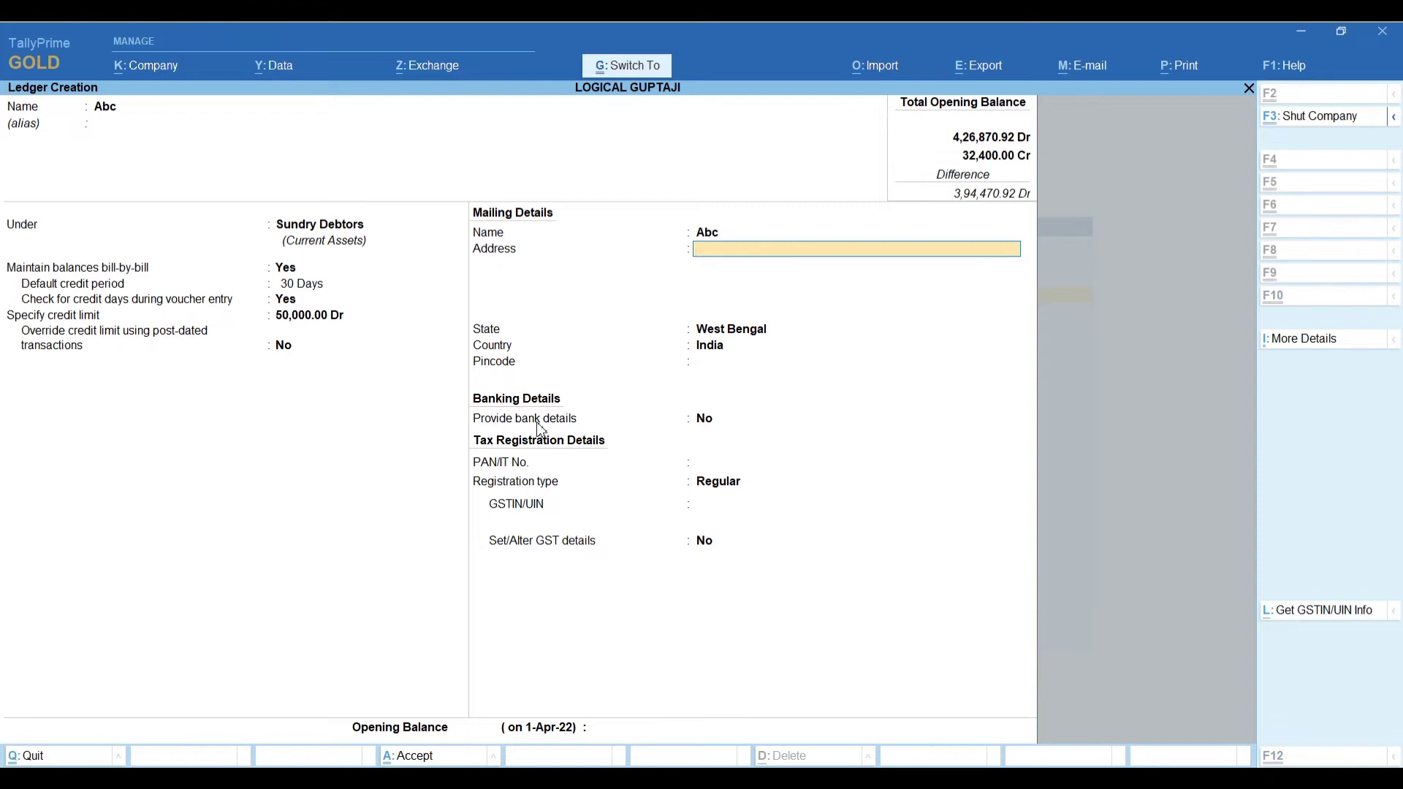
key("ctrl+a")
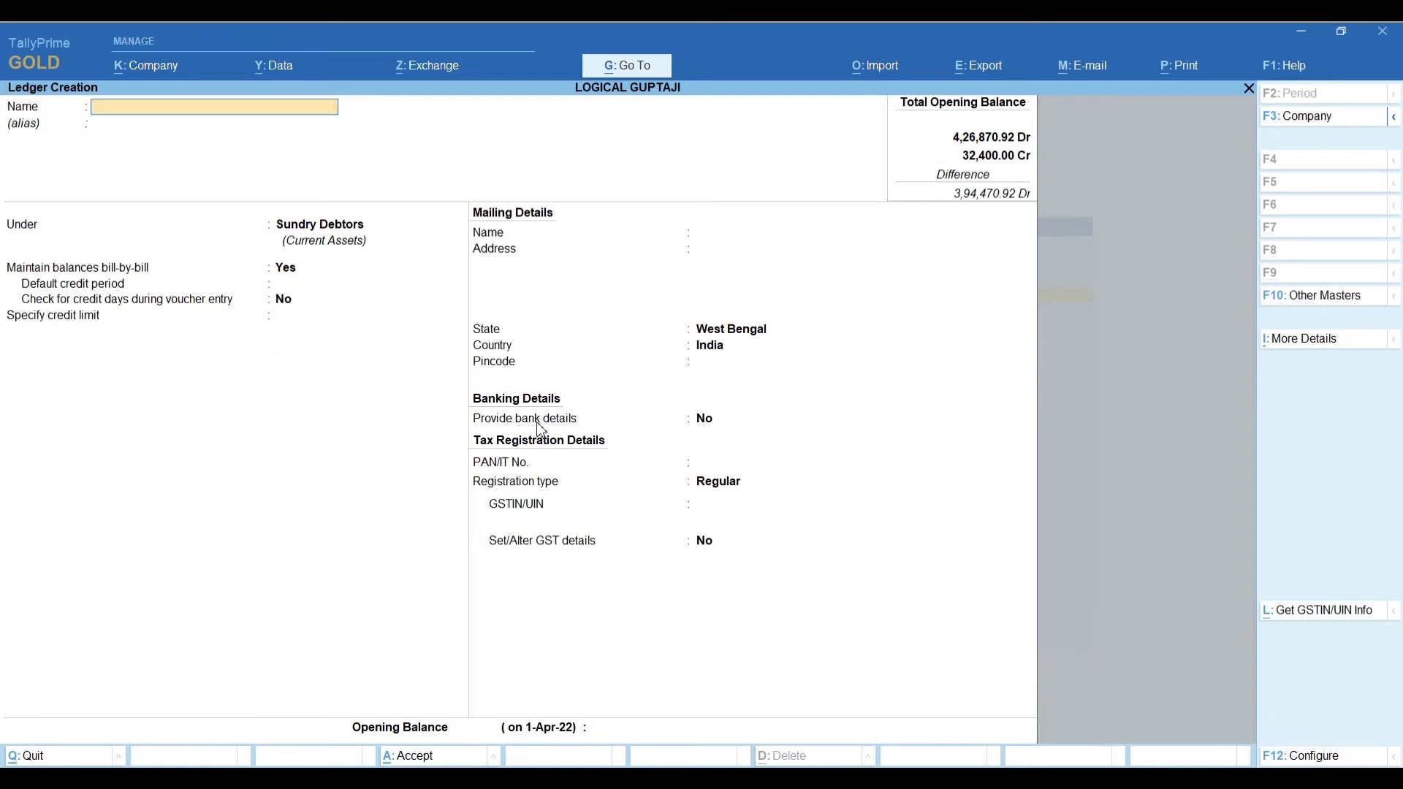
key("Escape")
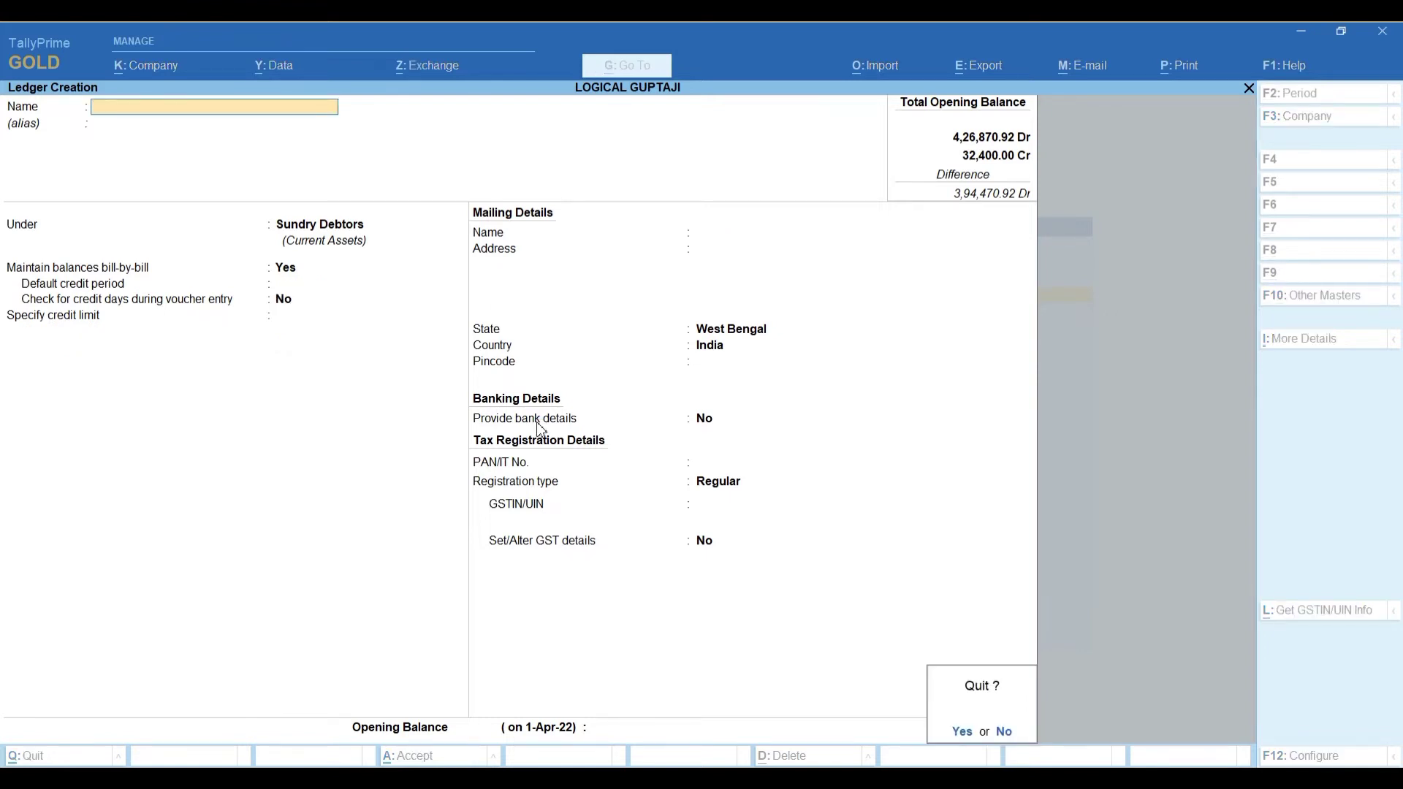
key("Return")
key("Escape")
key("Escape")
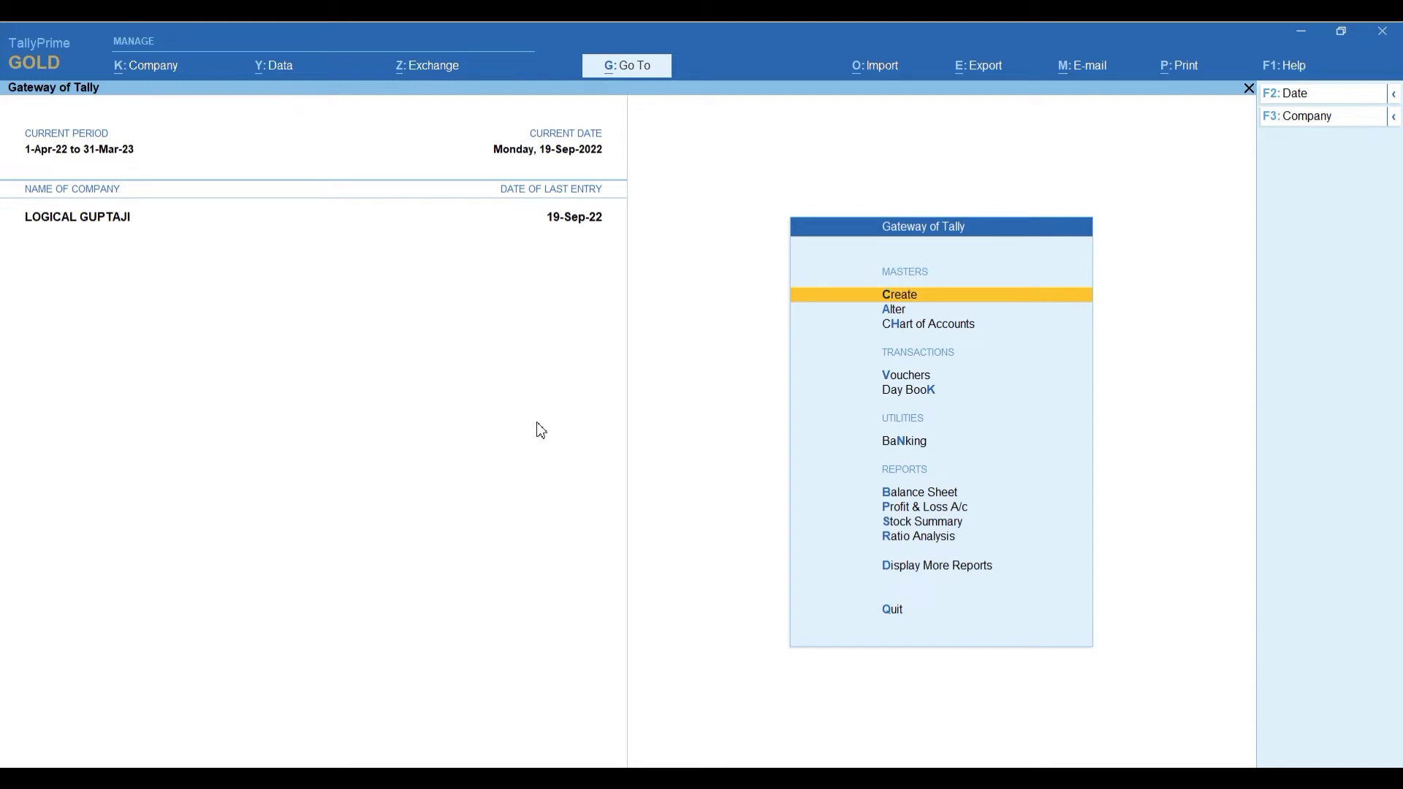
- Start a sales voucher with Abc as the party account and accept its party details unchanged
key("Down")
key("Down")
key("Down")
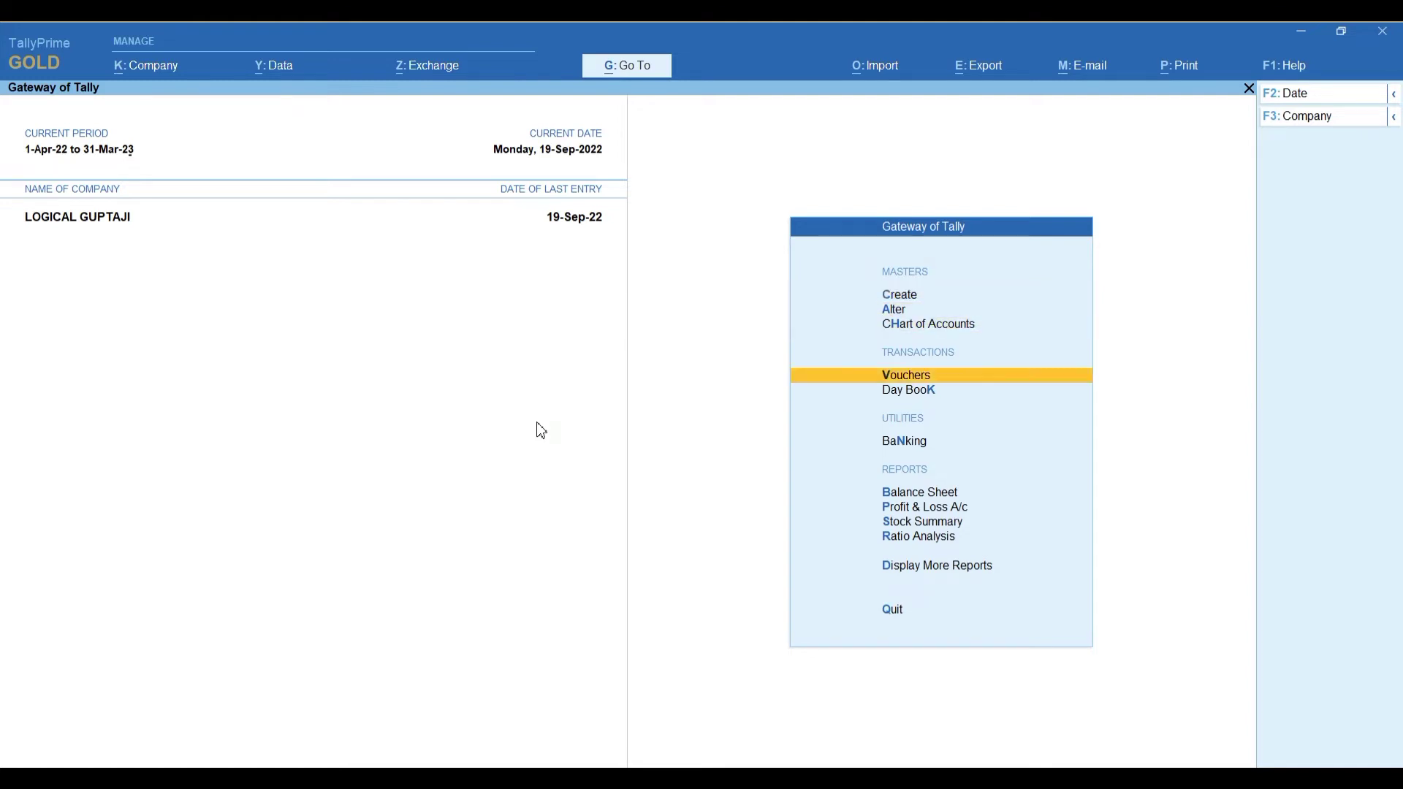
key("Return")
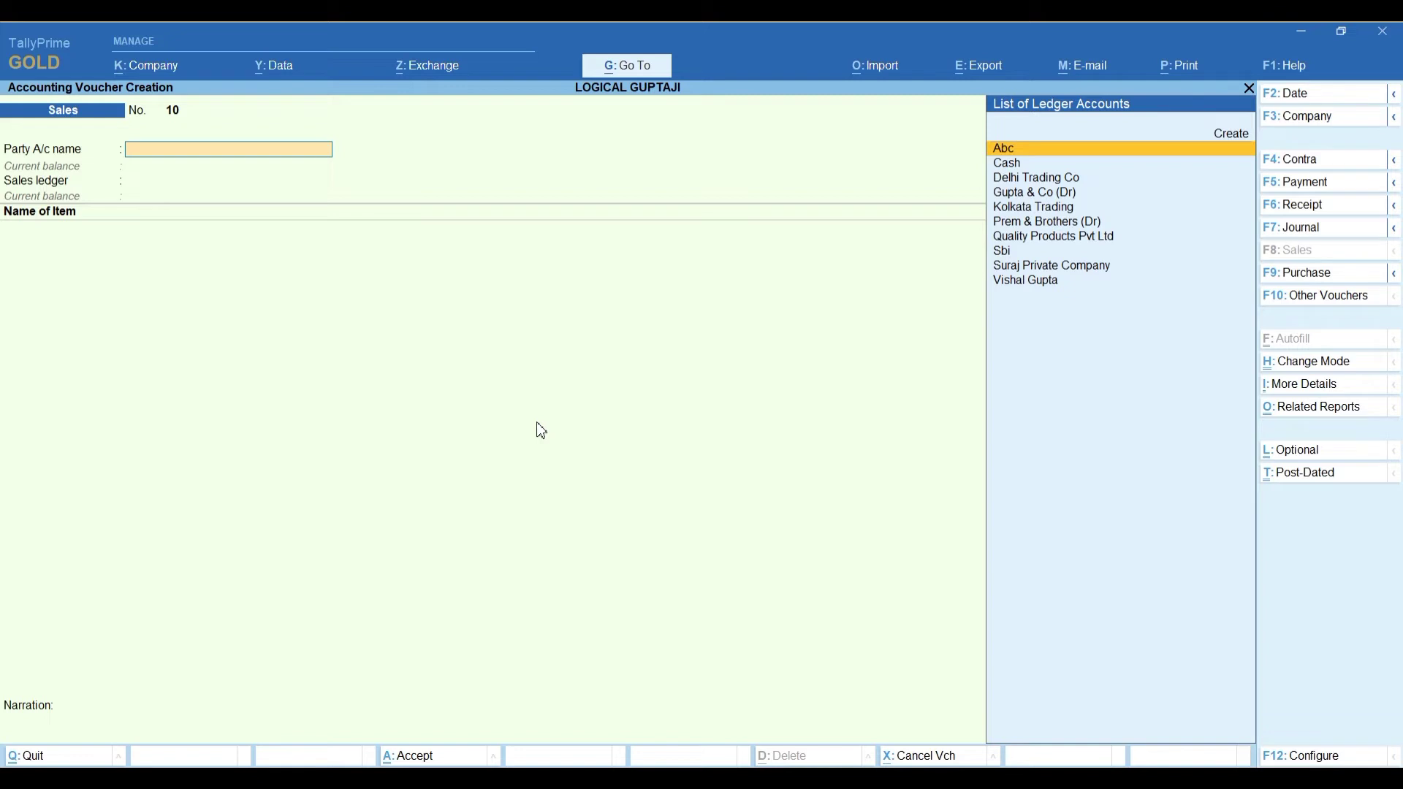
key("Return")
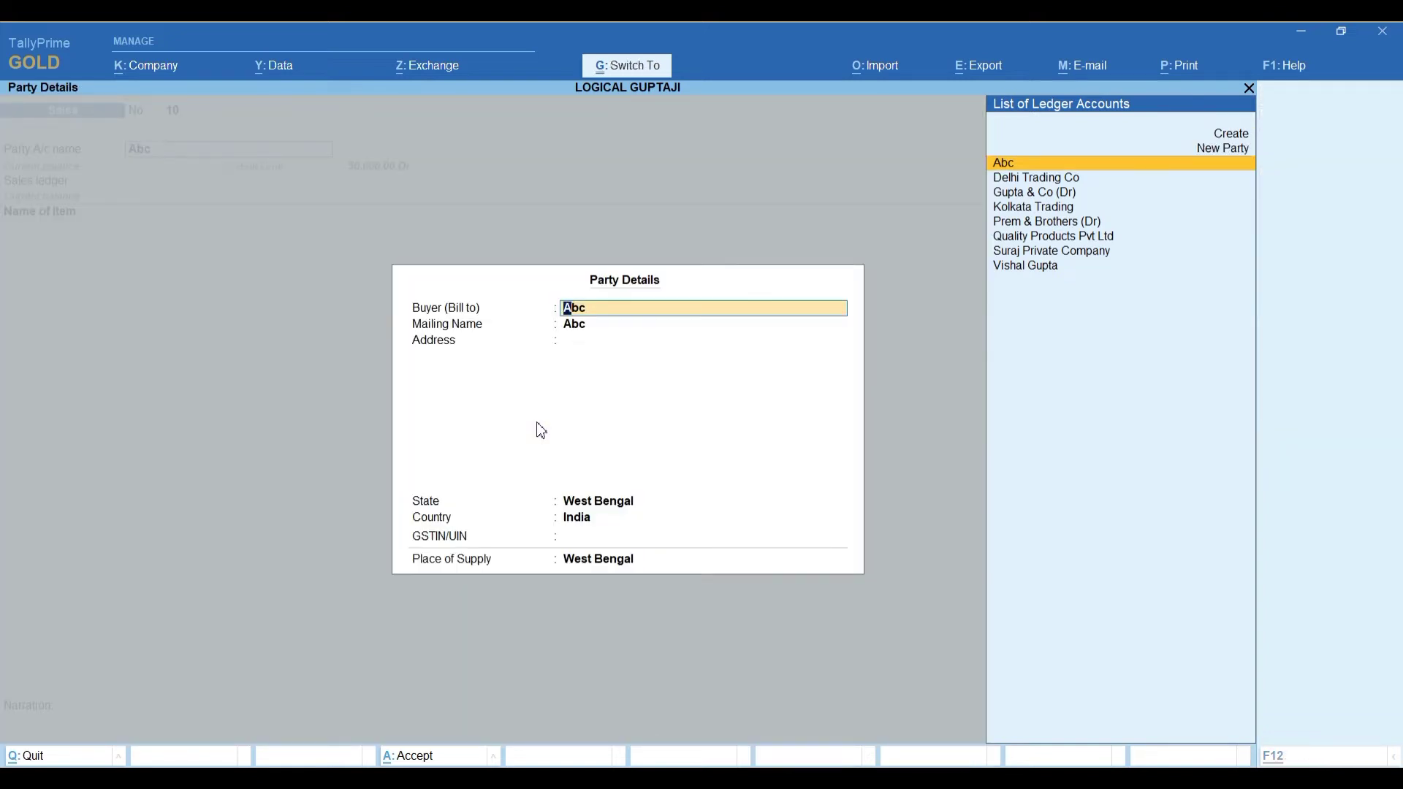
key("ctrl+a")
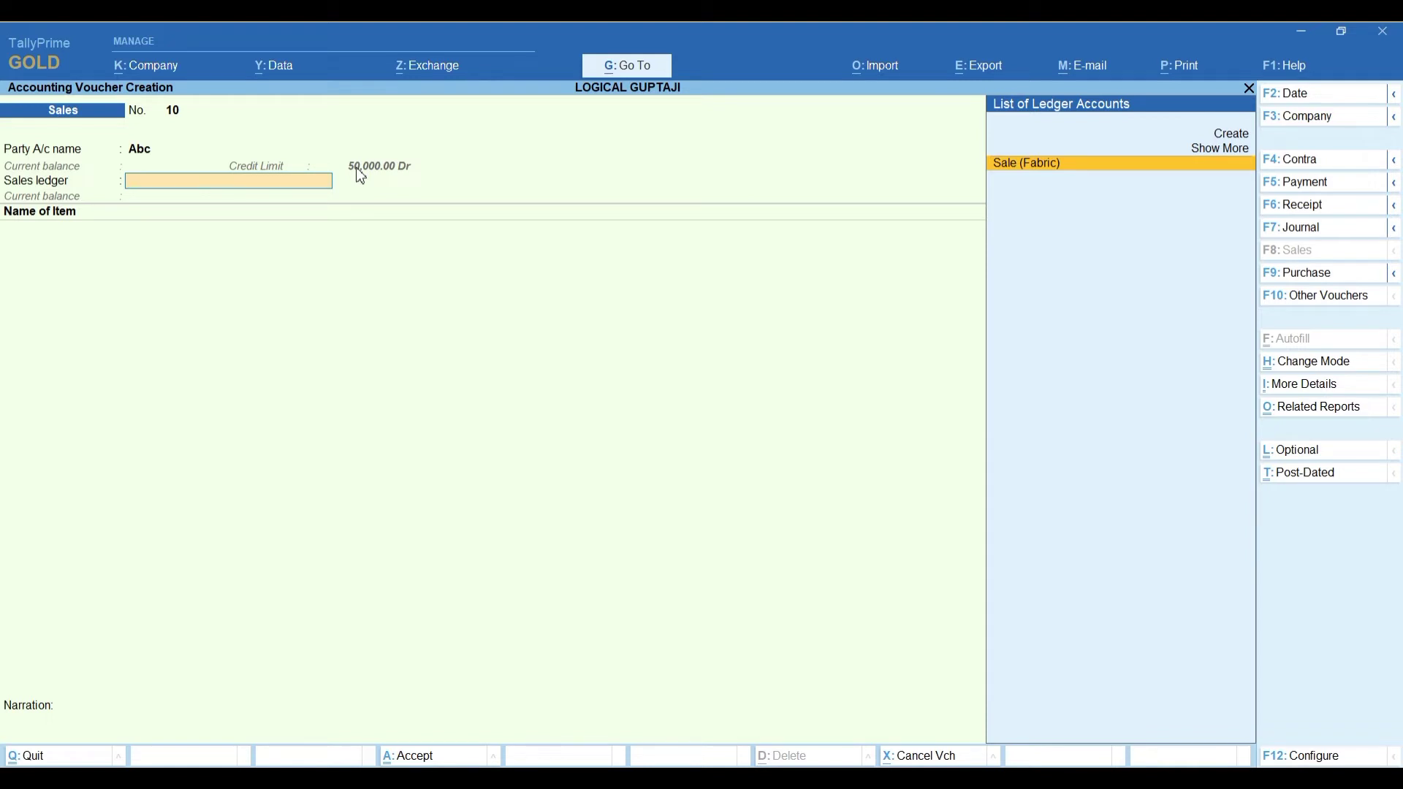
- Choose Sale (Fabric) as the sales ledger and classify the transaction as Sales Taxable
key("Return")
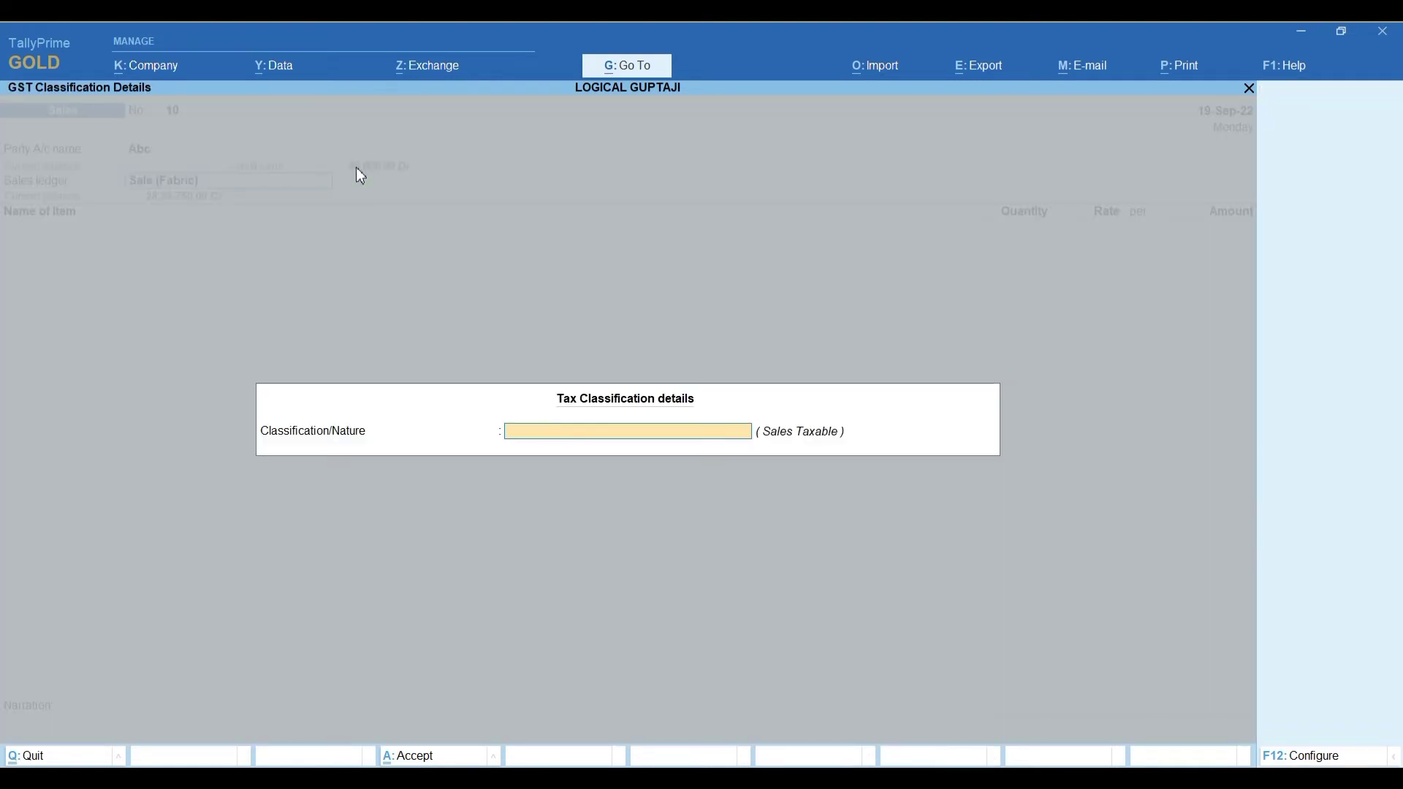
type("S")
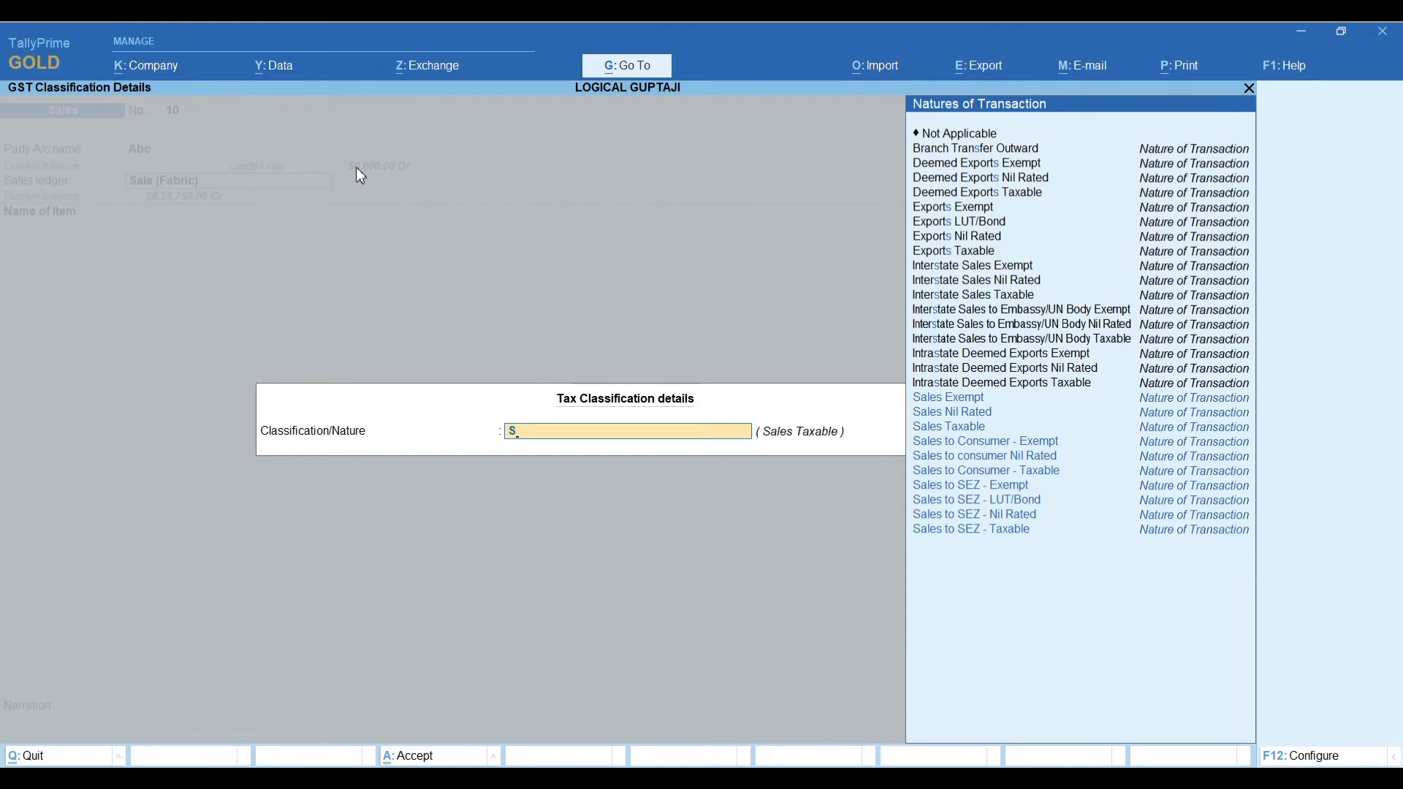
key("Down")
key("Down")
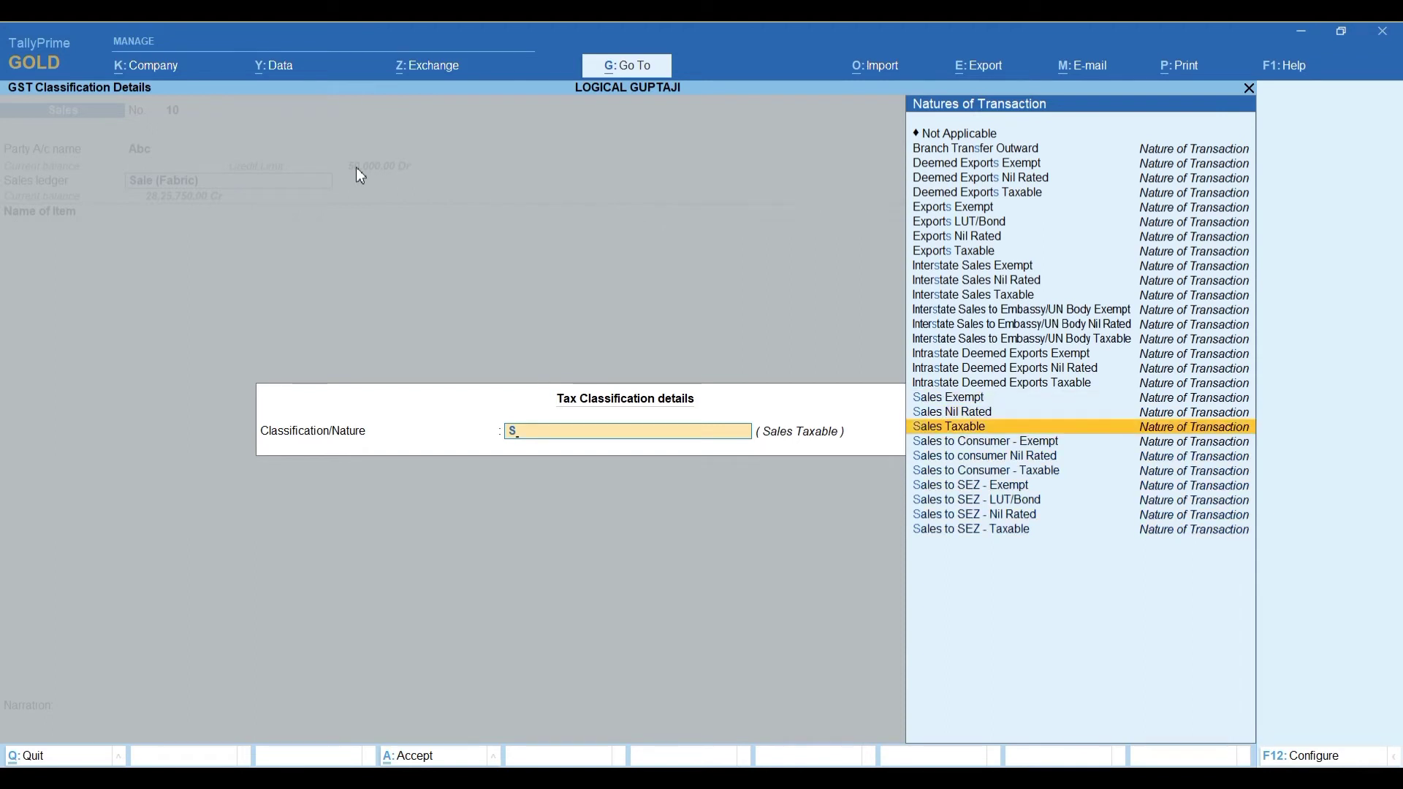
key("Return")
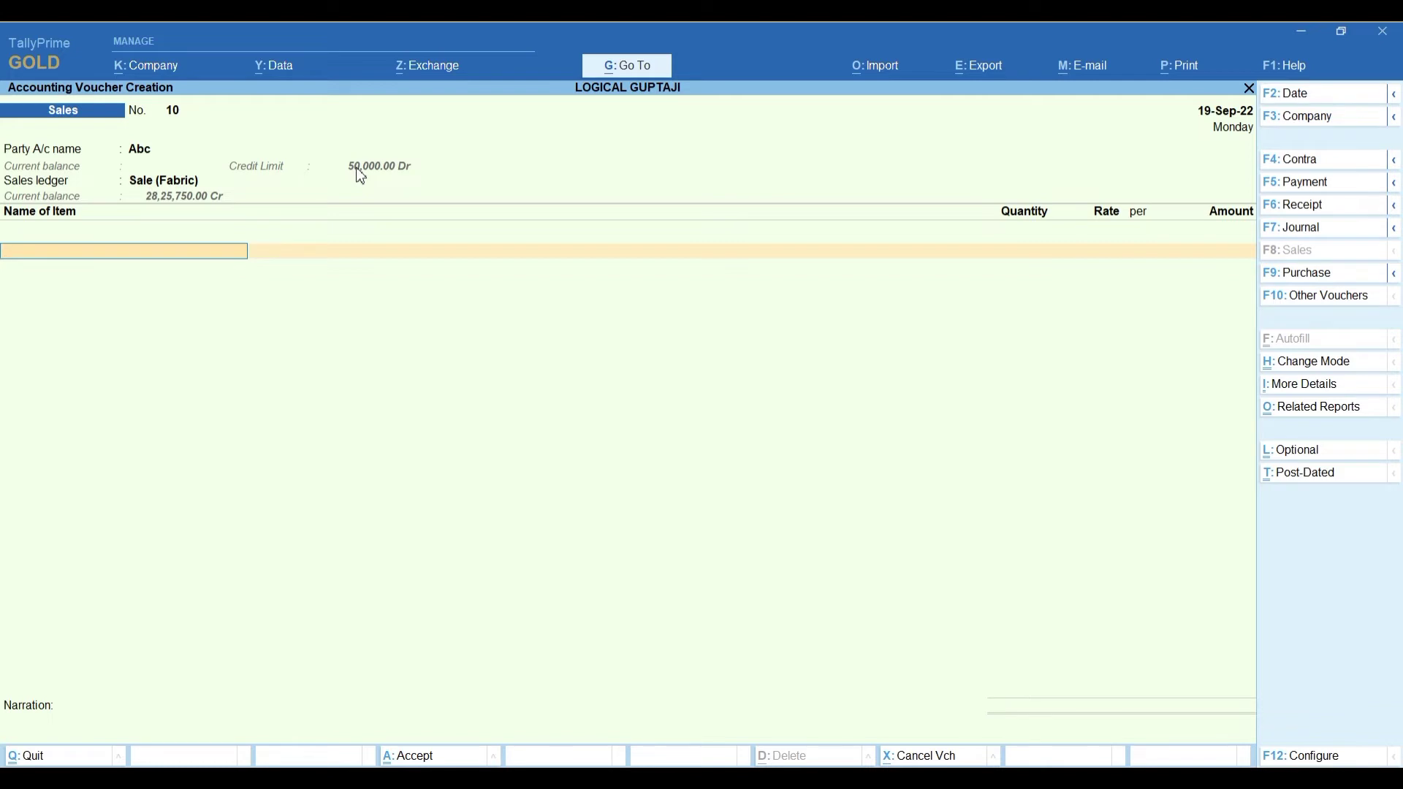
- Add the item Fabric(6006) with a quantity of 100 KGS at a rate of 300
type("Fab")
key("Return")
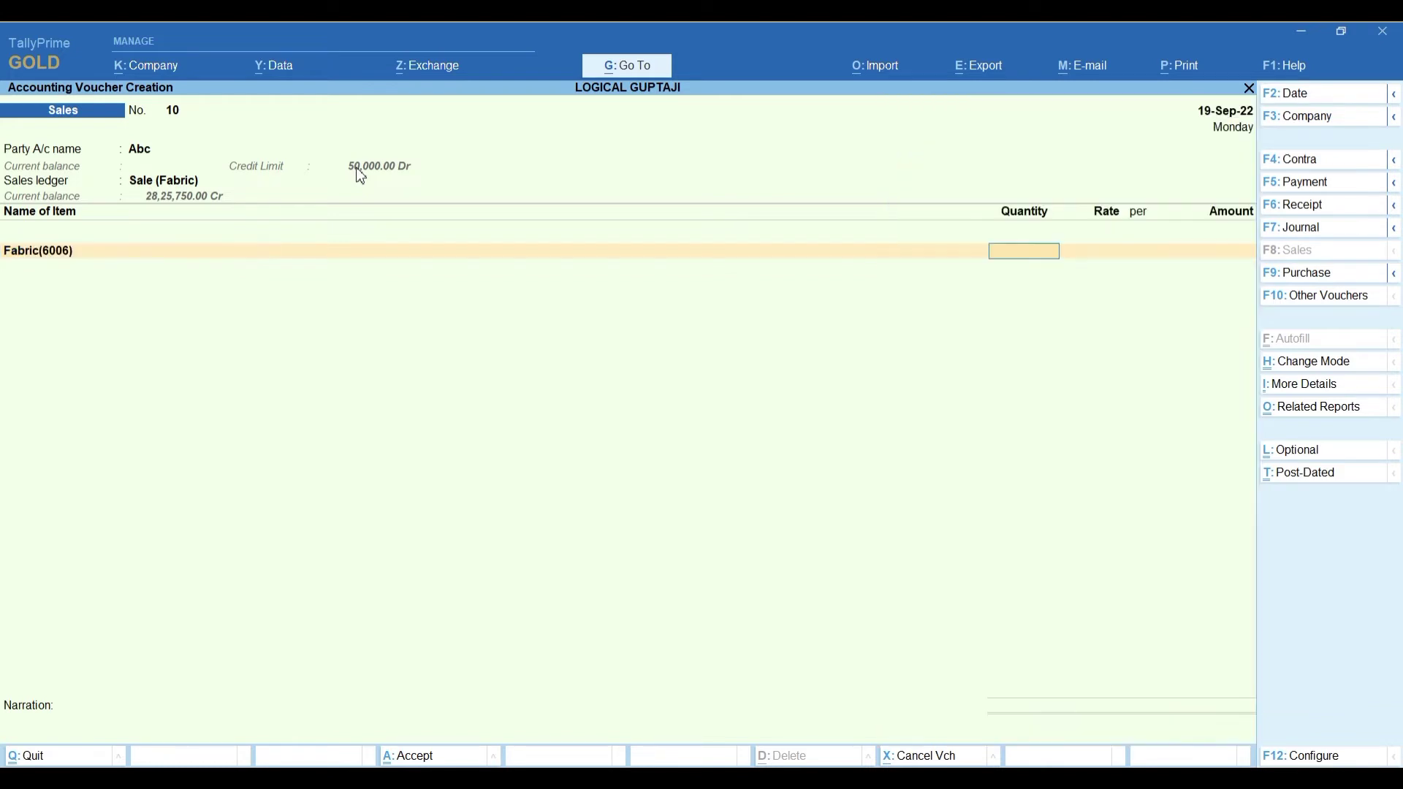
type("100")
key("Return")
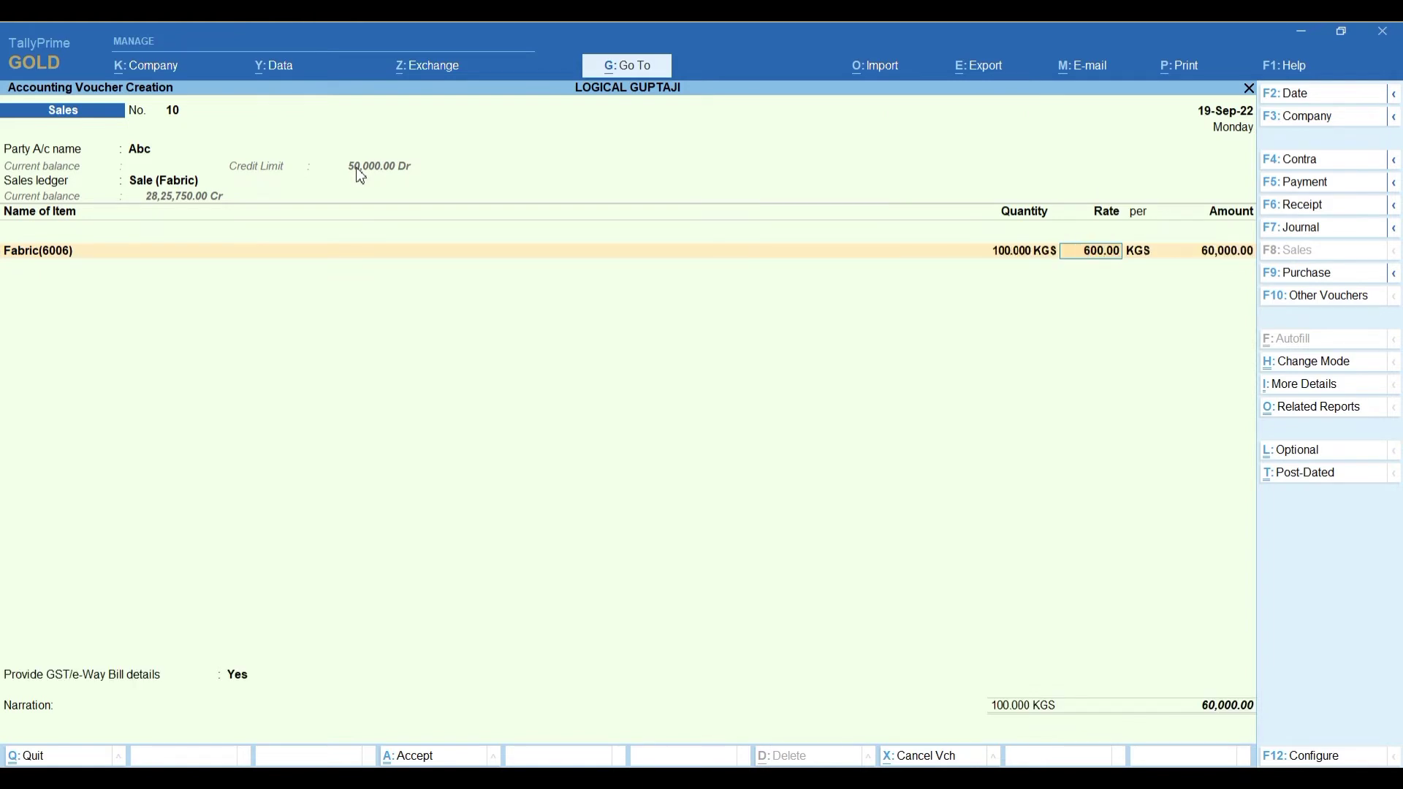
key("BackSpace")
key("BackSpace")
key("BackSpace")
key("BackSpace")
key("BackSpace")
key("BackSpace")
type("300")
key("Return")
key("Return")
key("Return")
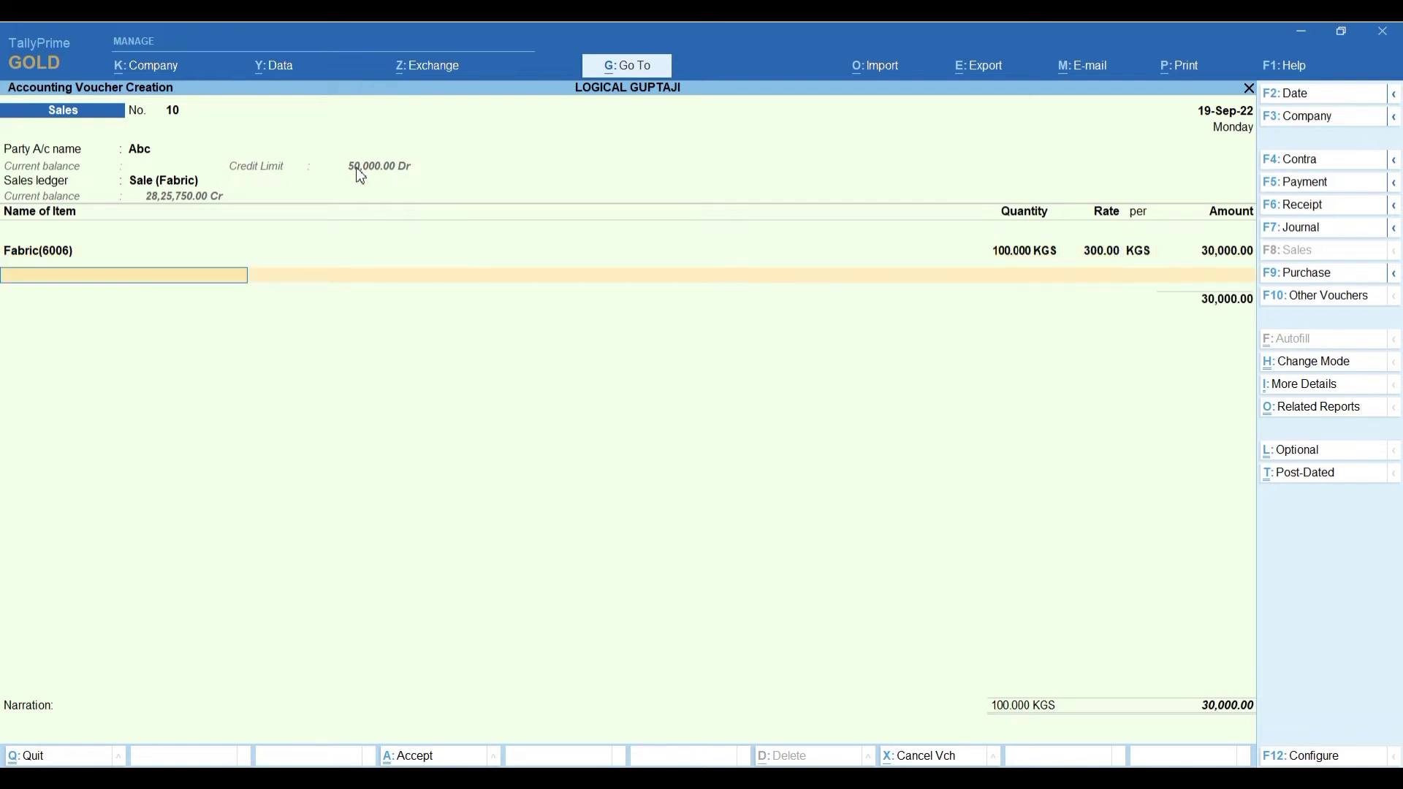
- End the item list and add the C.Gst Payble(Input) tax ledger to the voucher
key("Return")
type("Cg")
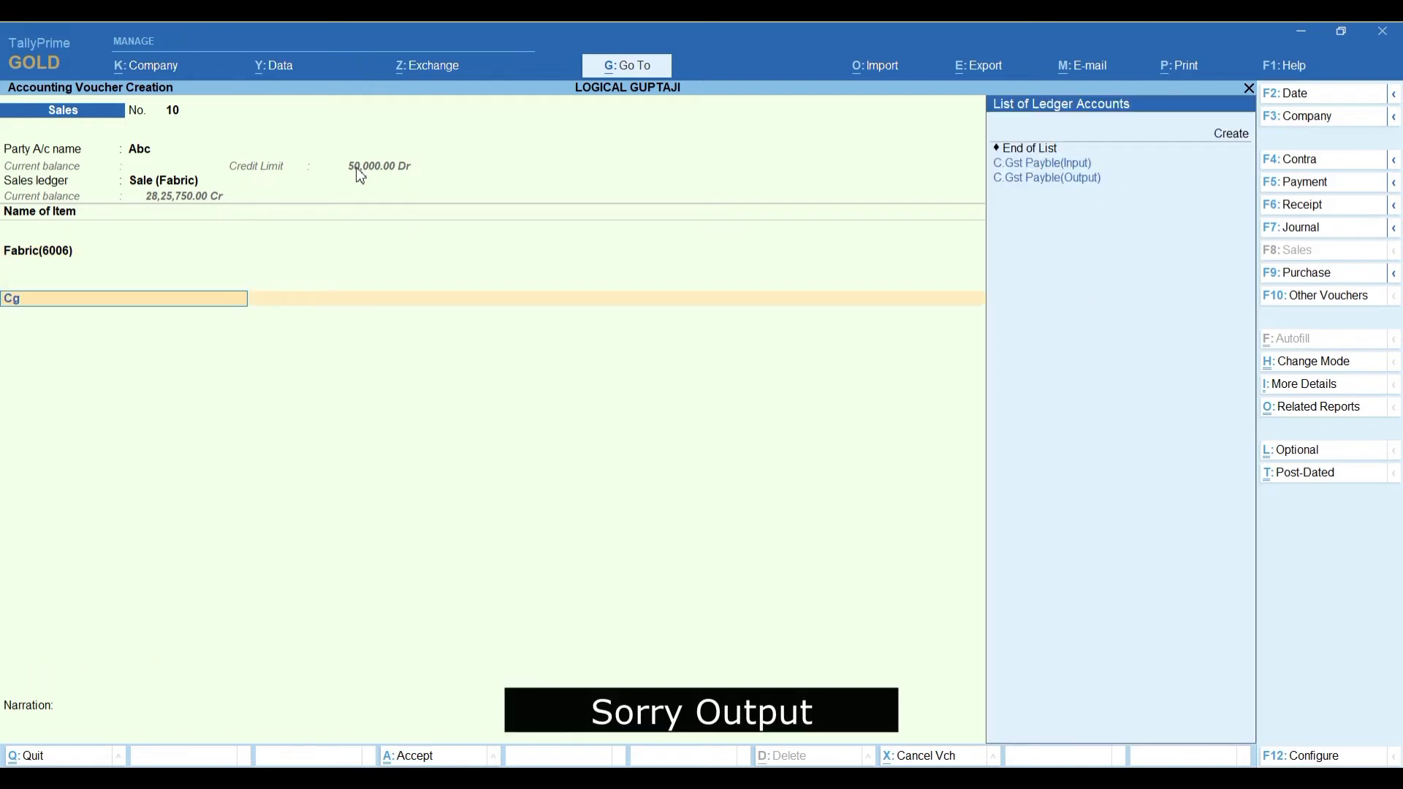
key("Down")
key("Return")
key("Return")
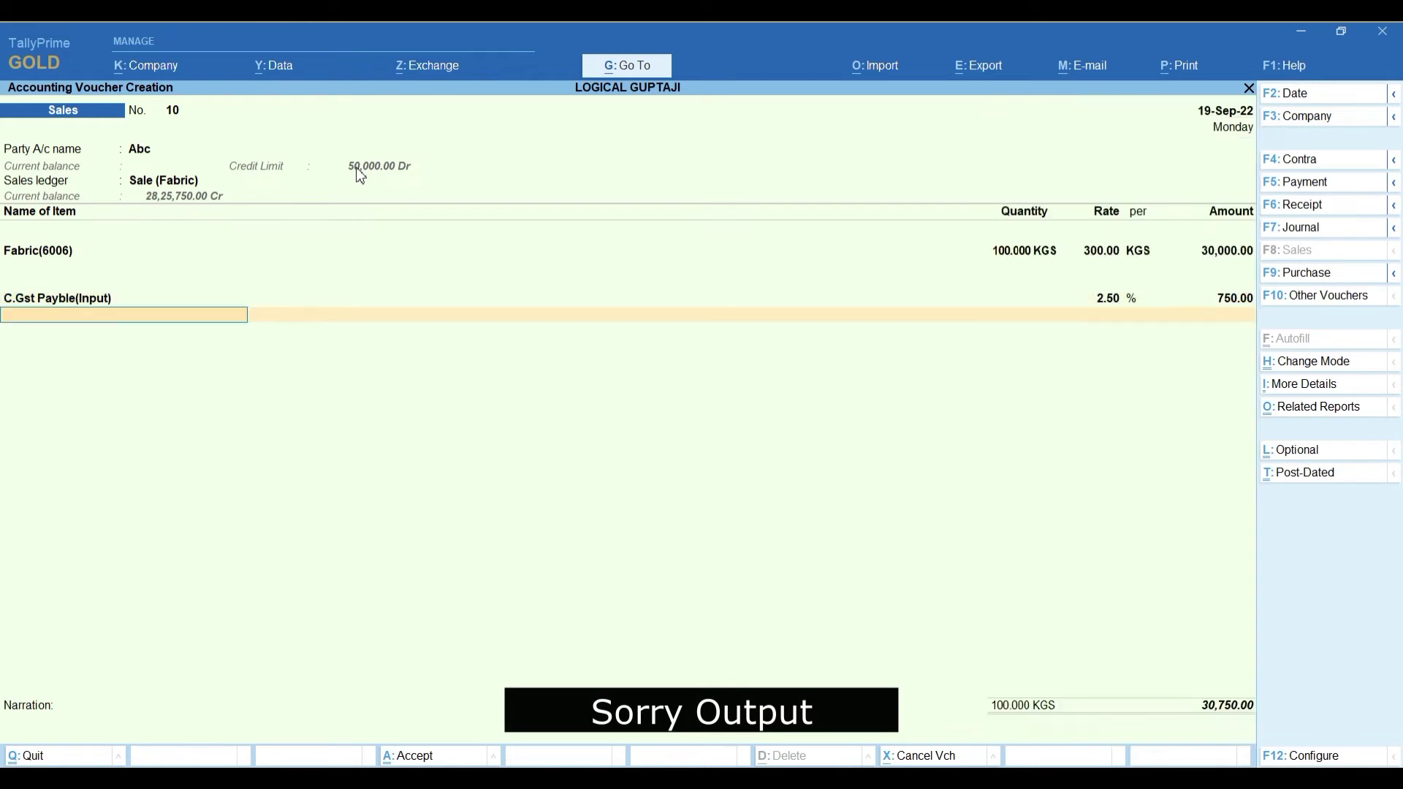
- Add the S.Gst Payble(Input) tax ledger and proceed to the bill-wise details for Abc
type("Sg")
key("Down")
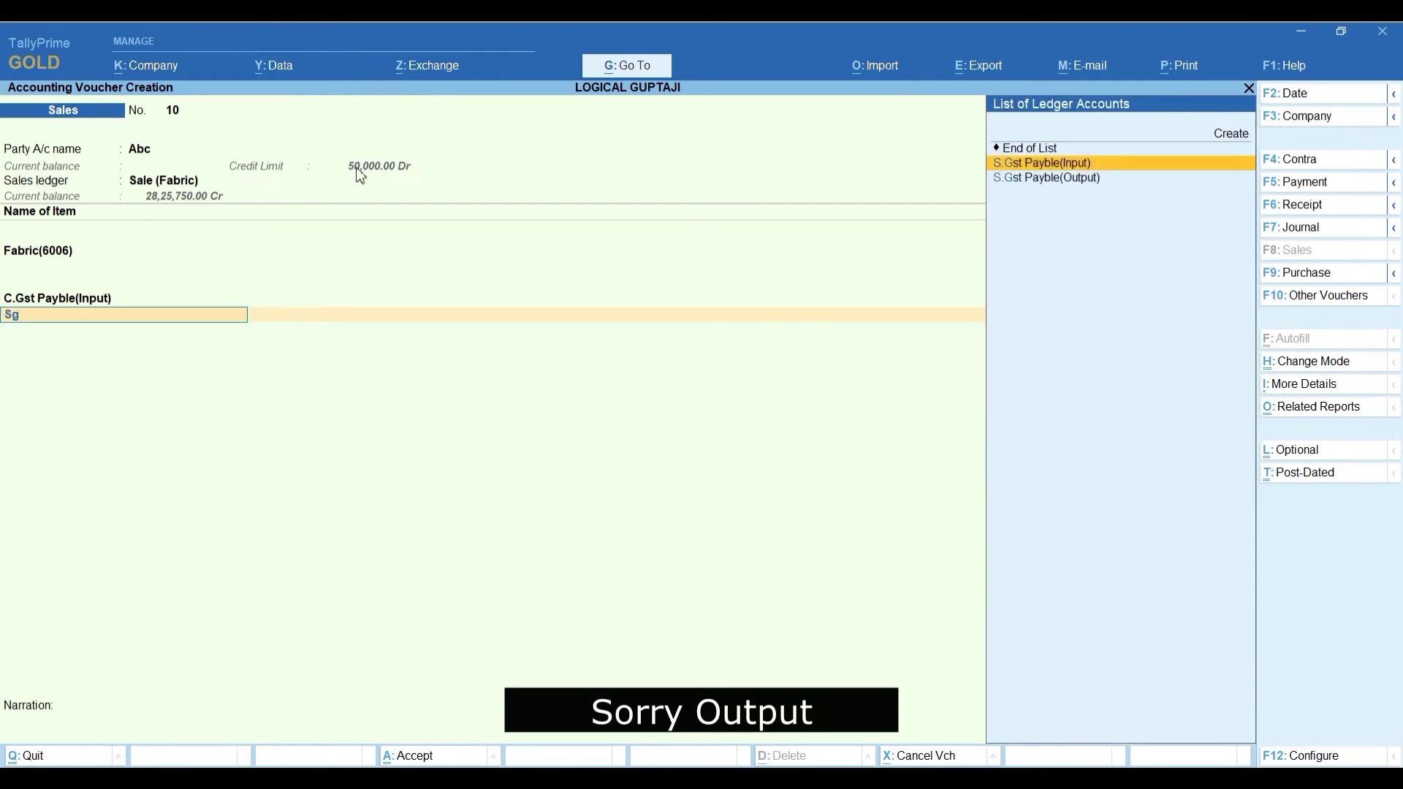
key("Return")
key("Return")
key("Return")
key("Return")
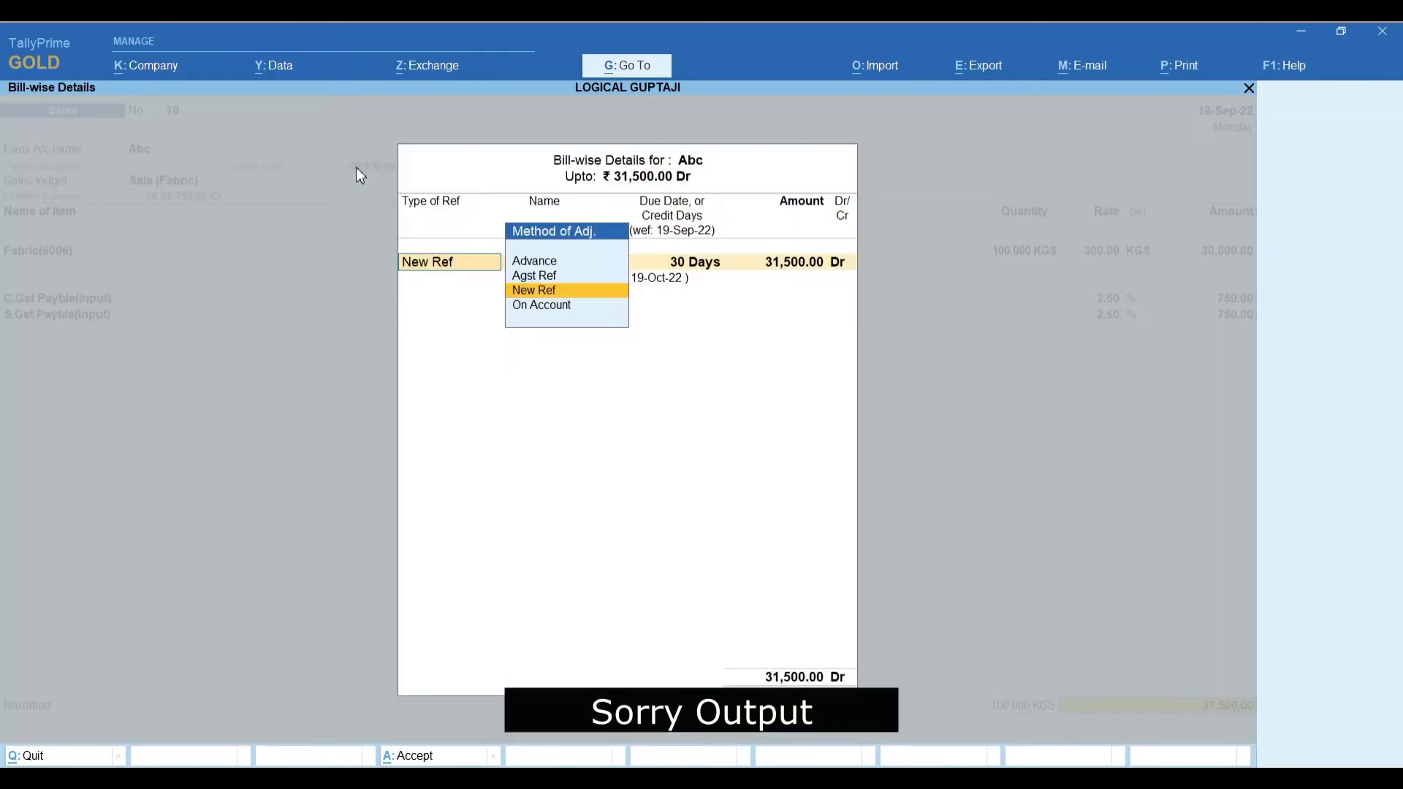
- Record the bill as New Ref 10 with a 30-day credit period for the full amount and save the sales voucher
key("Return")
key("Return")
key("Return")
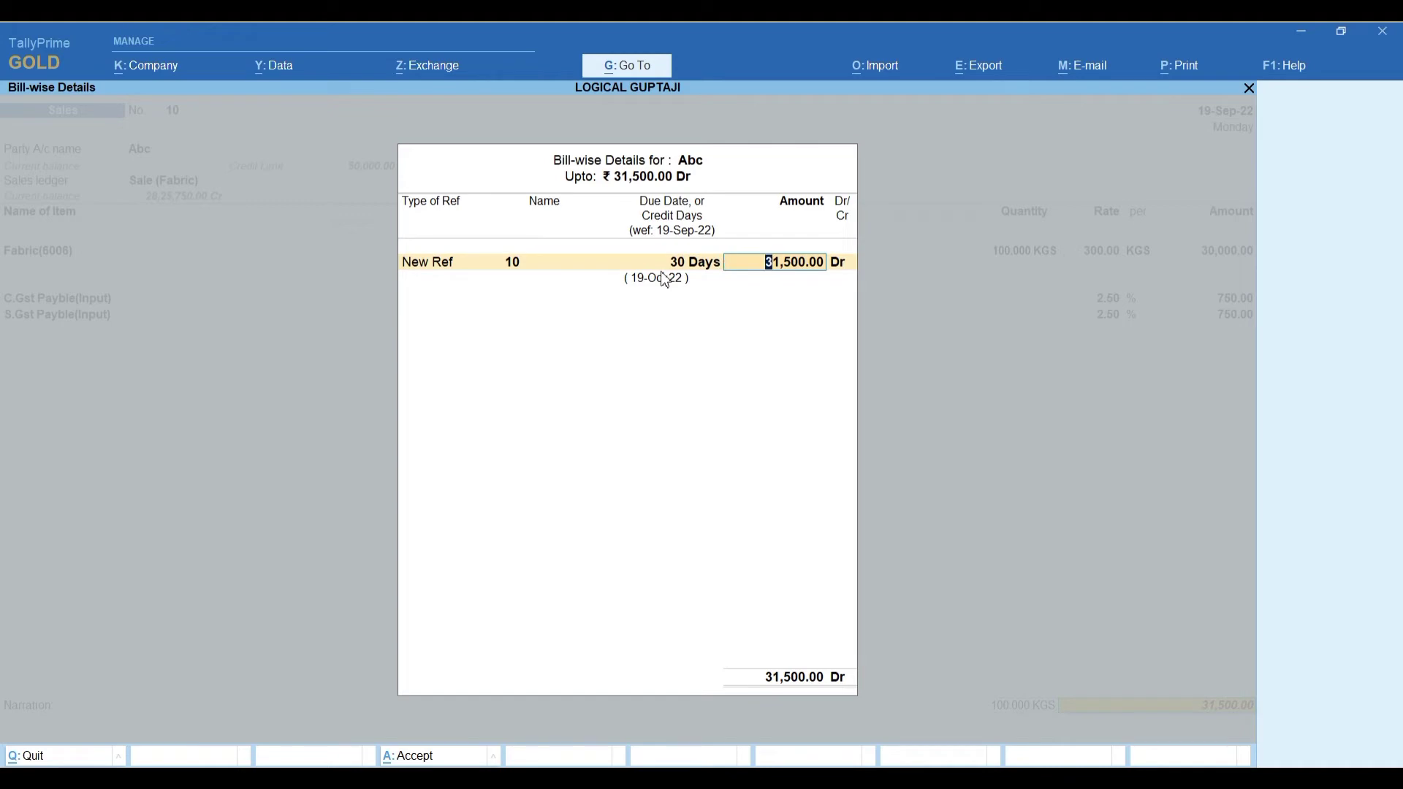
key("Return")
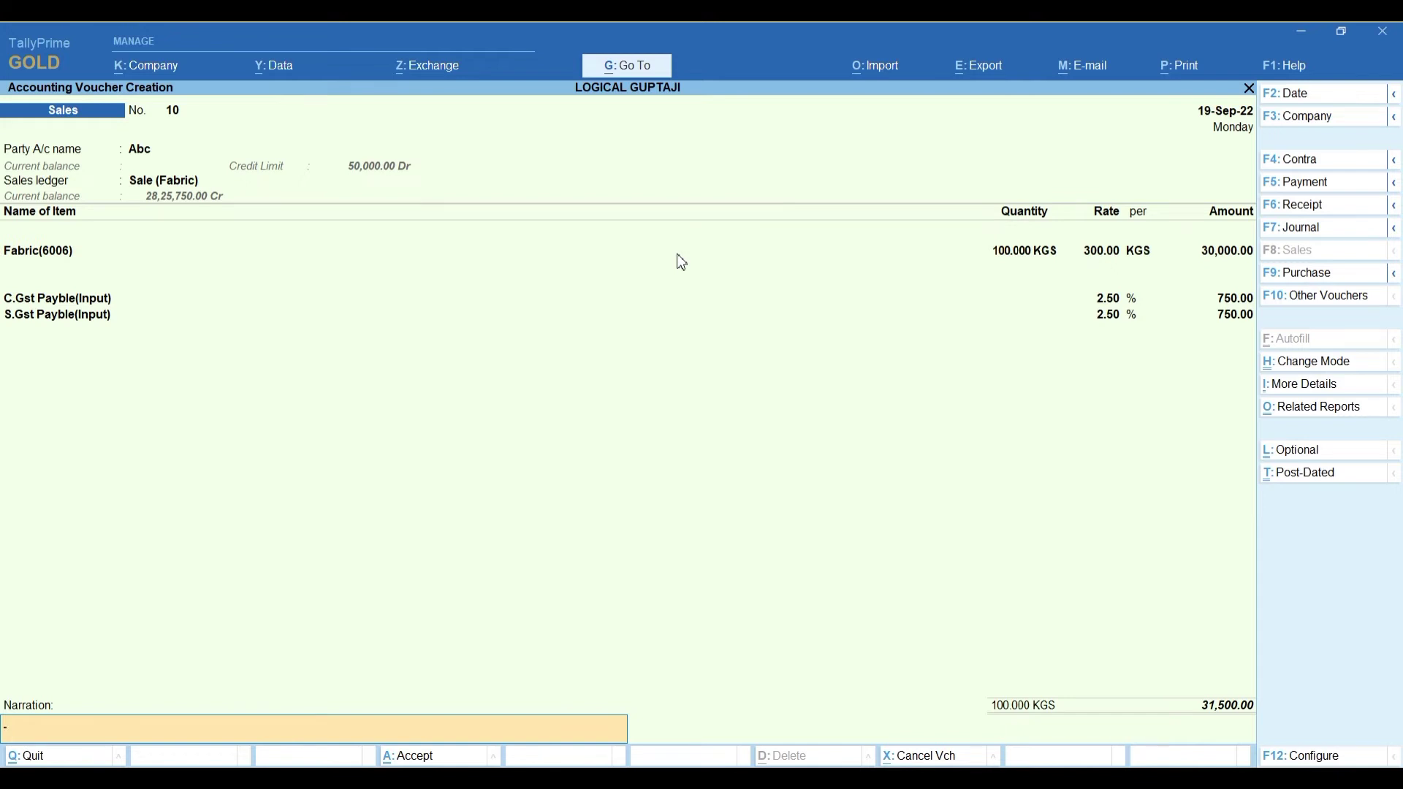
key("Return")
key("Return")
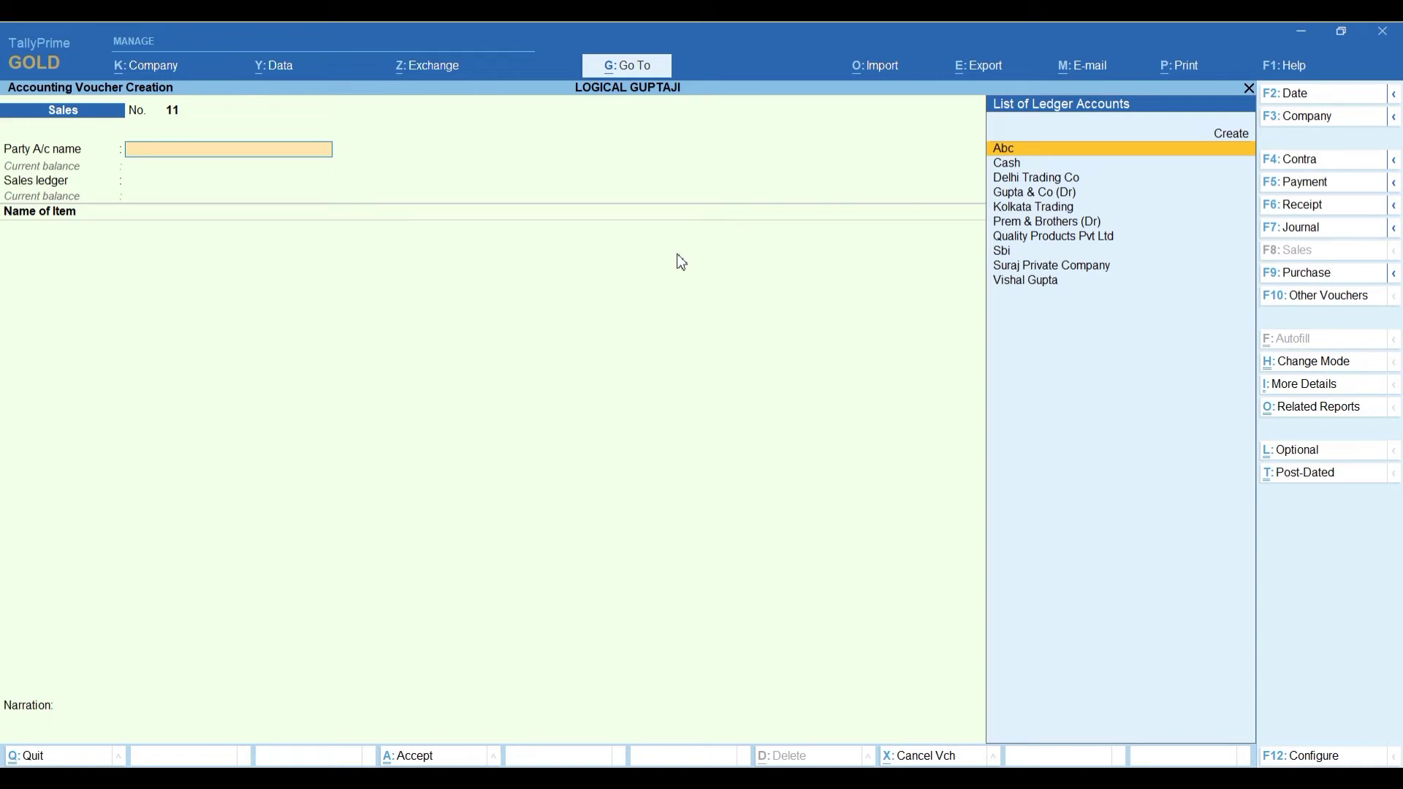
- Start the next sales voucher for party Abc with the Sale (Fabric) ledger, classified as Sales Taxable
key("Return")
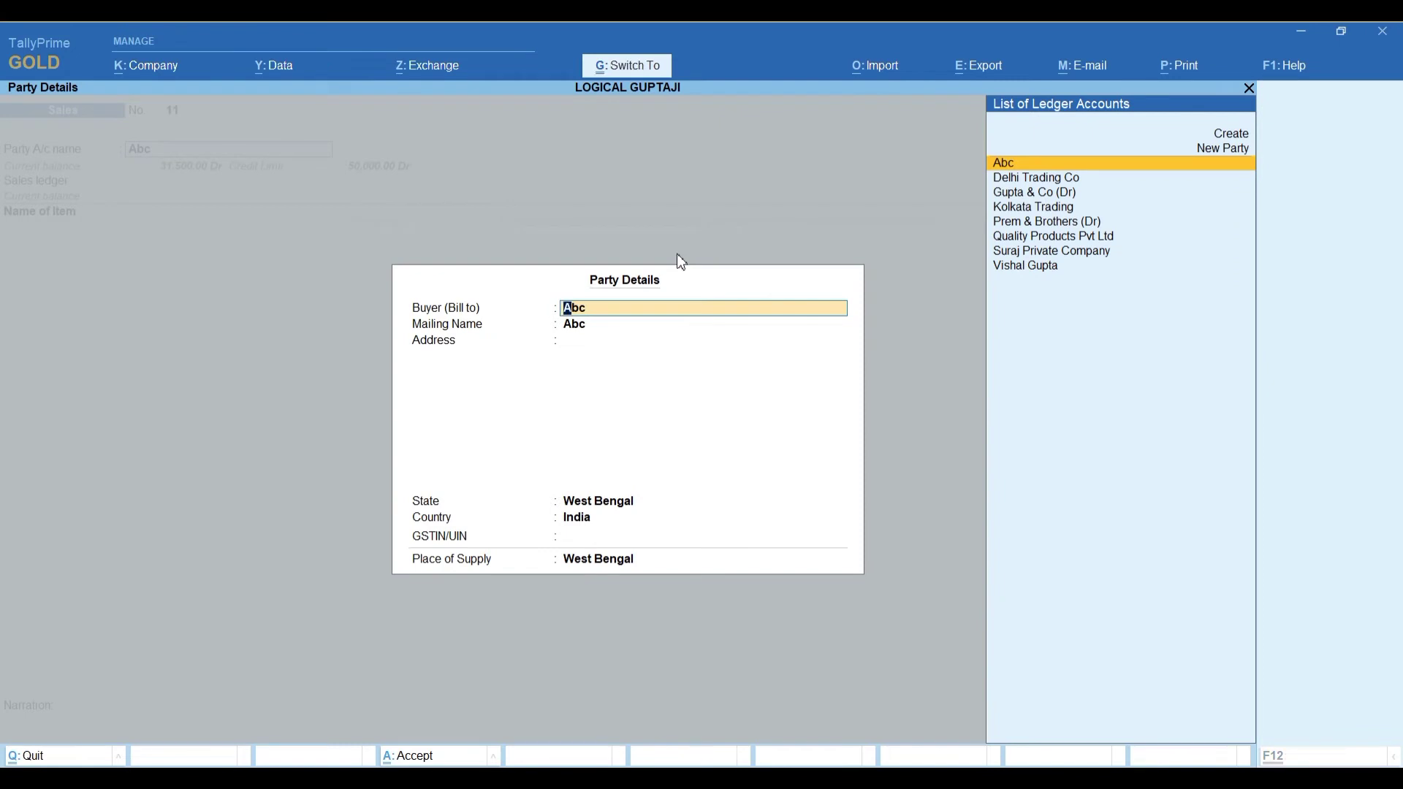
key("ctrl+a")
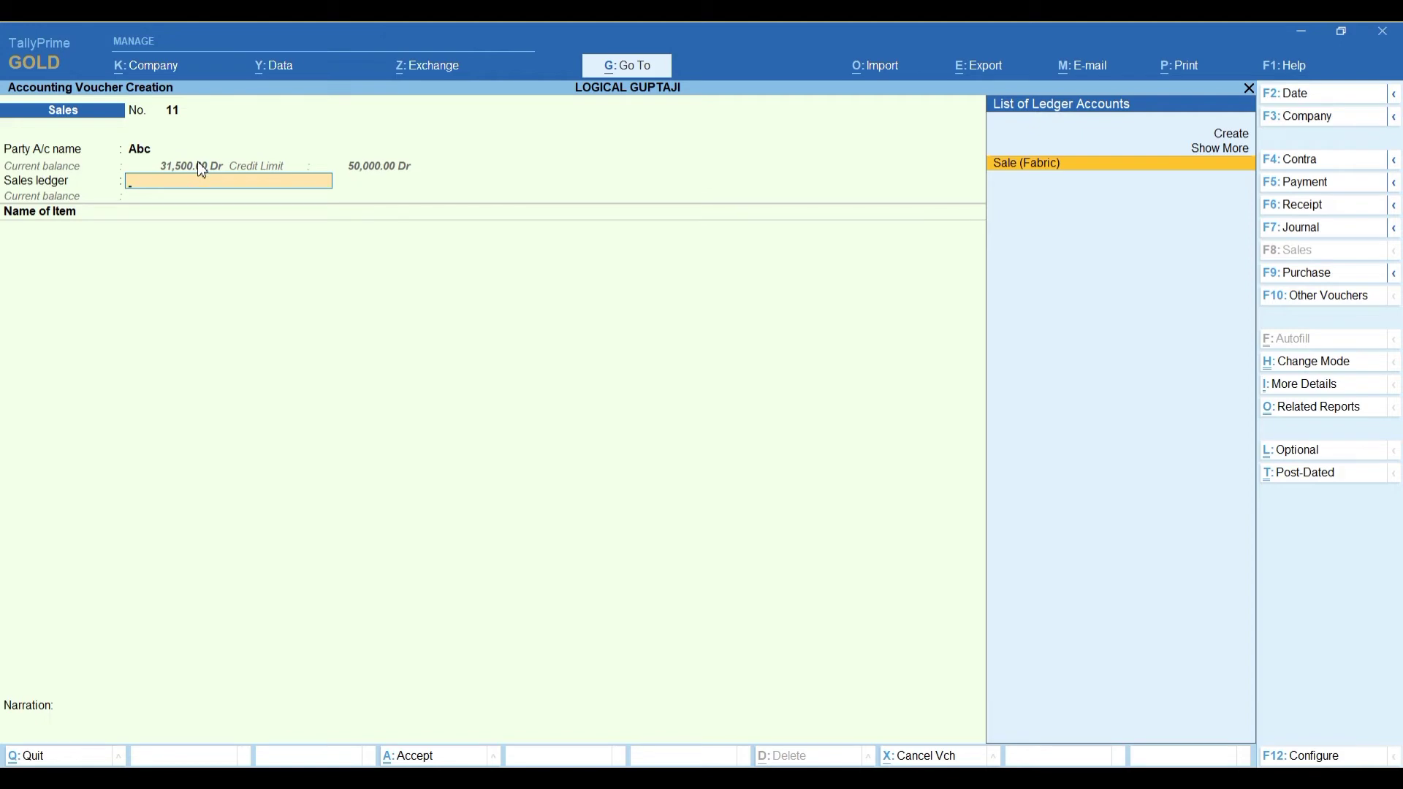
key("Return")
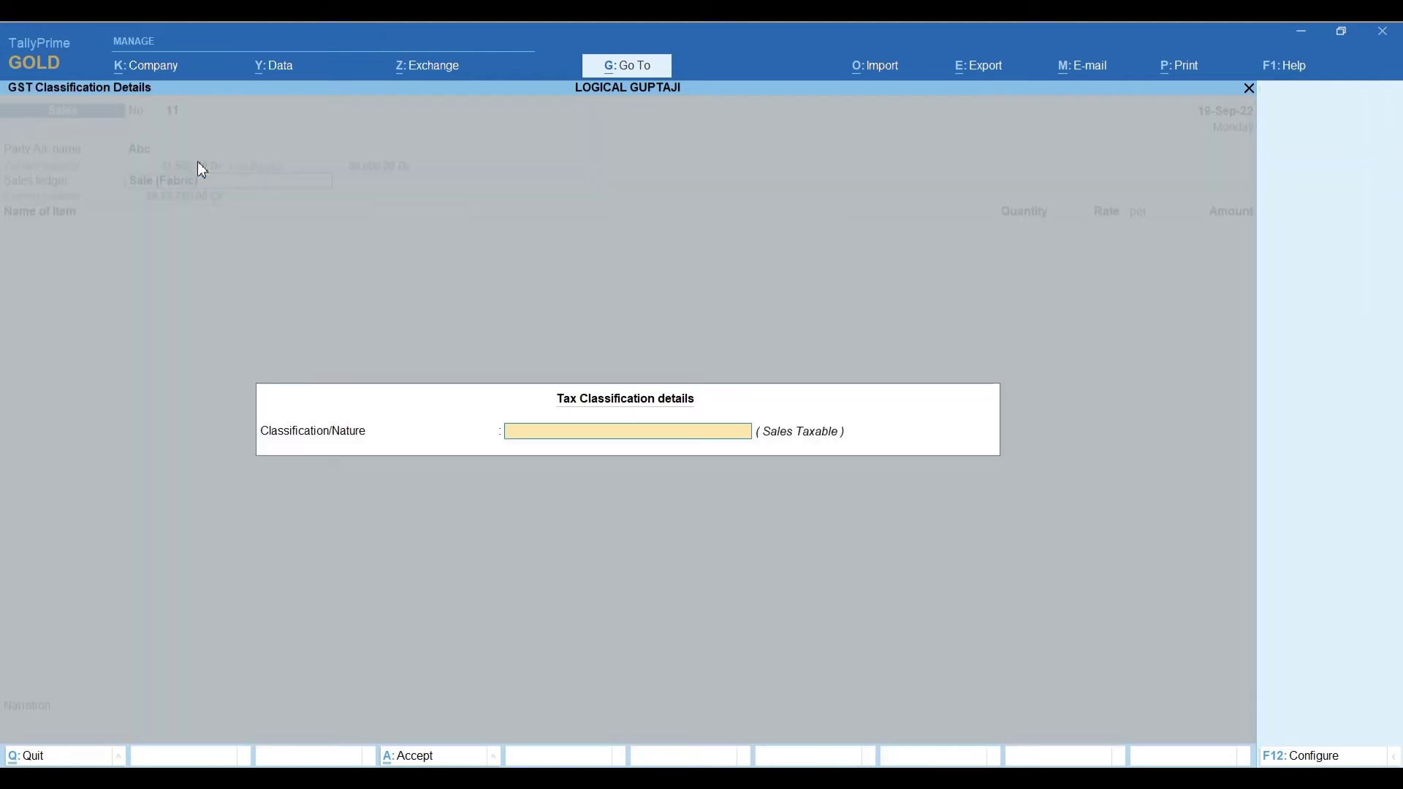
type("S")
key("Down")
key("Down")
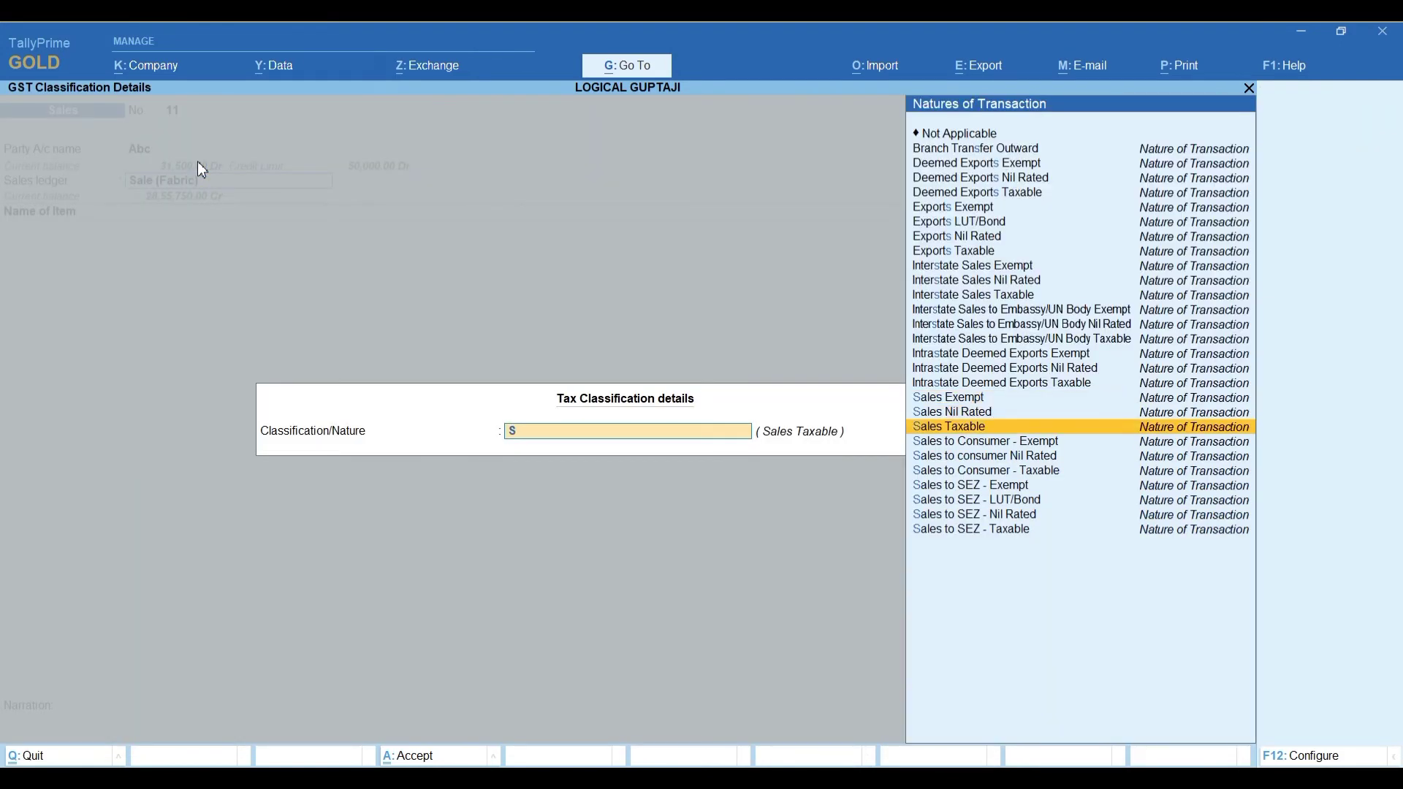
key("Down")
key("Up")
key("Return")
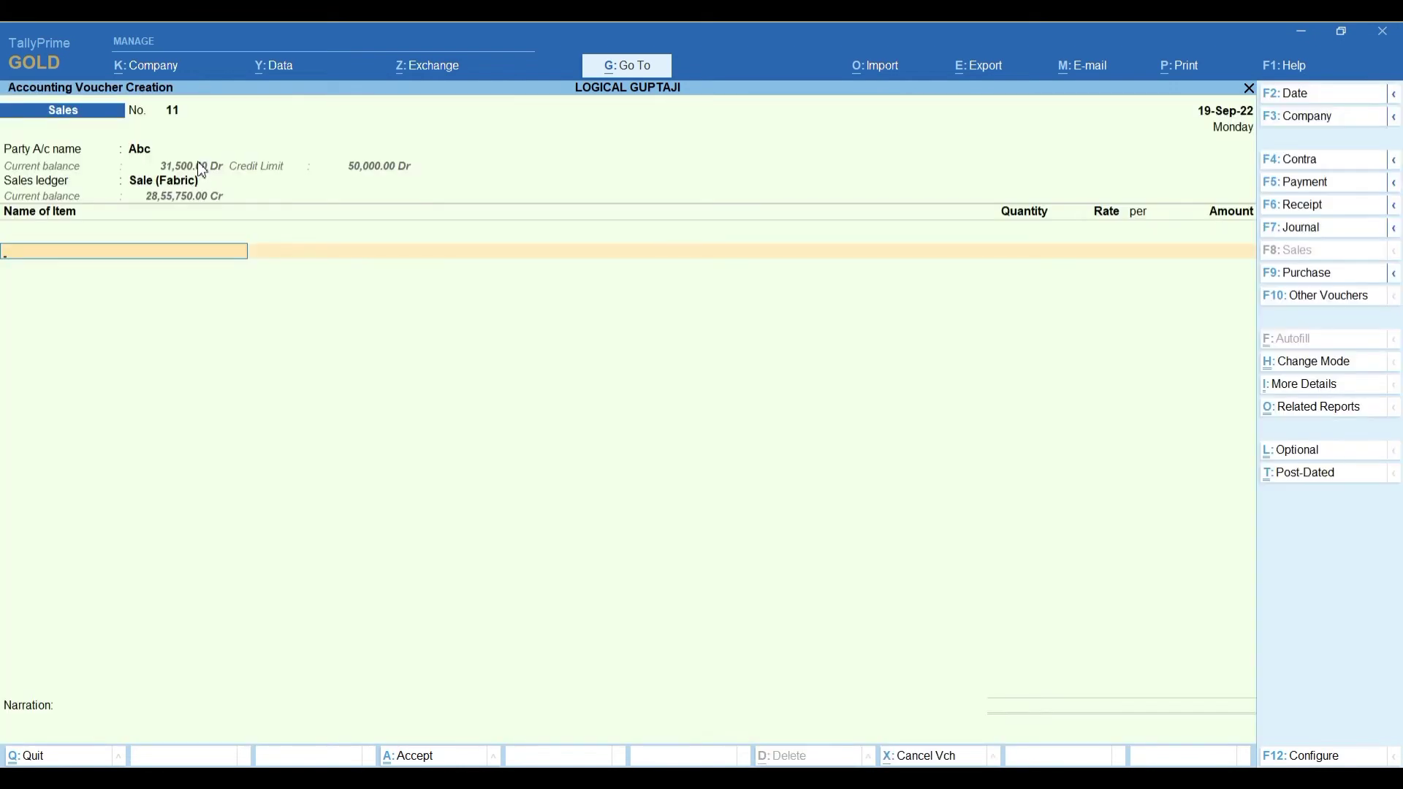
- Add the item Fabric(6006) with a quantity of 300 KGS at a rate of 300
type("6006")
key("Return")
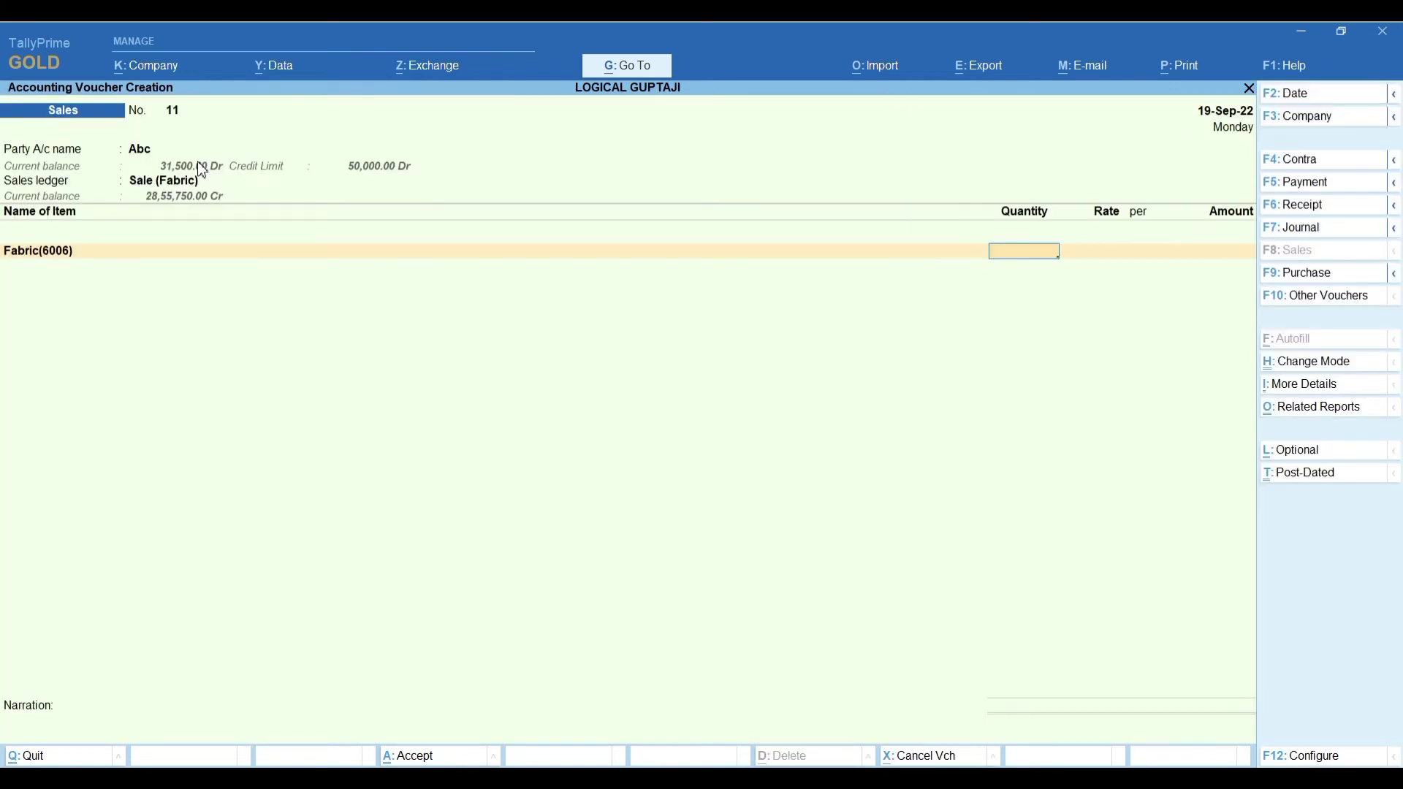
type("300")
key("Return")
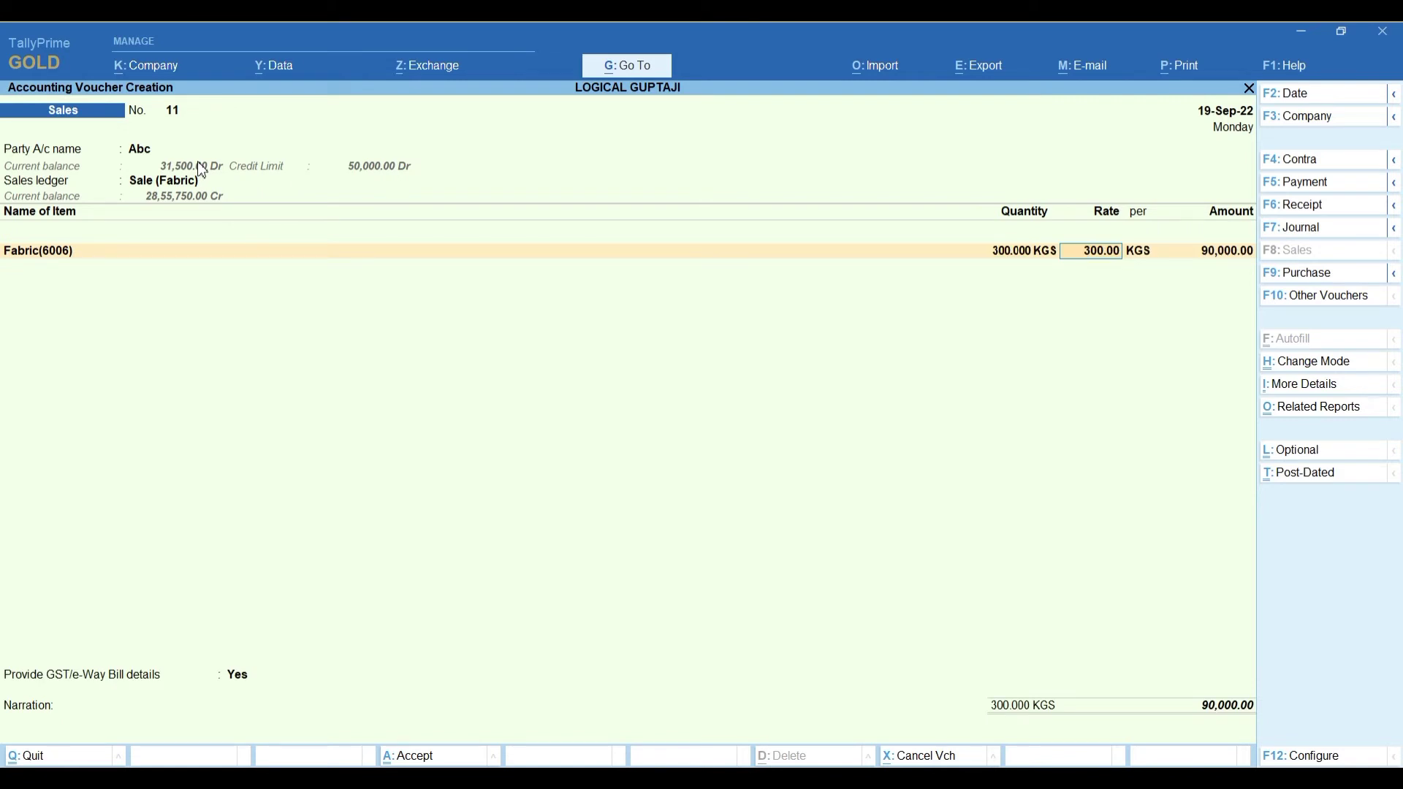
key("Return")
key("Return")
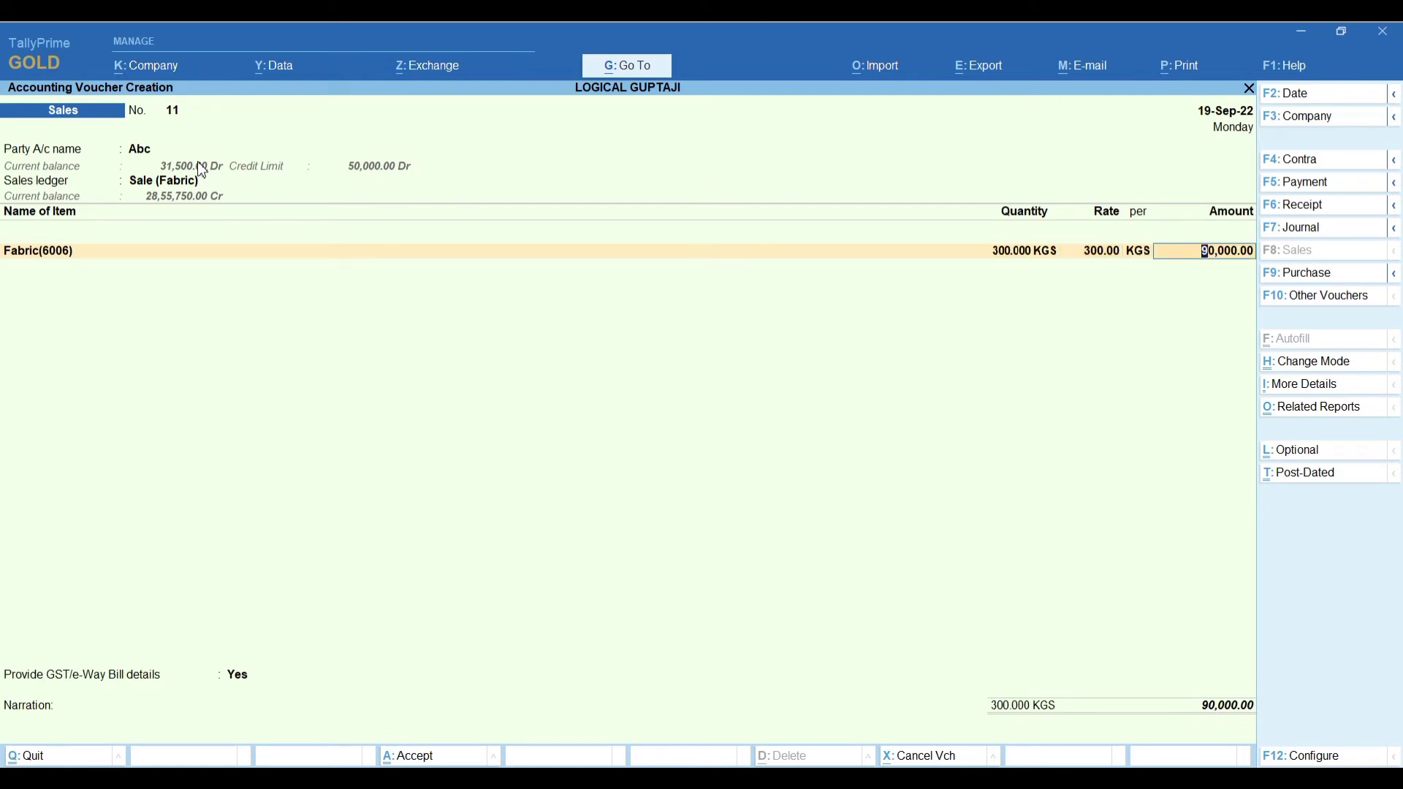
key("Return")
- End the item list and add the C.Gst Payble(Output) tax ledger, replacing the wrongly chosen input ledger
key("Return")
type("Cg")
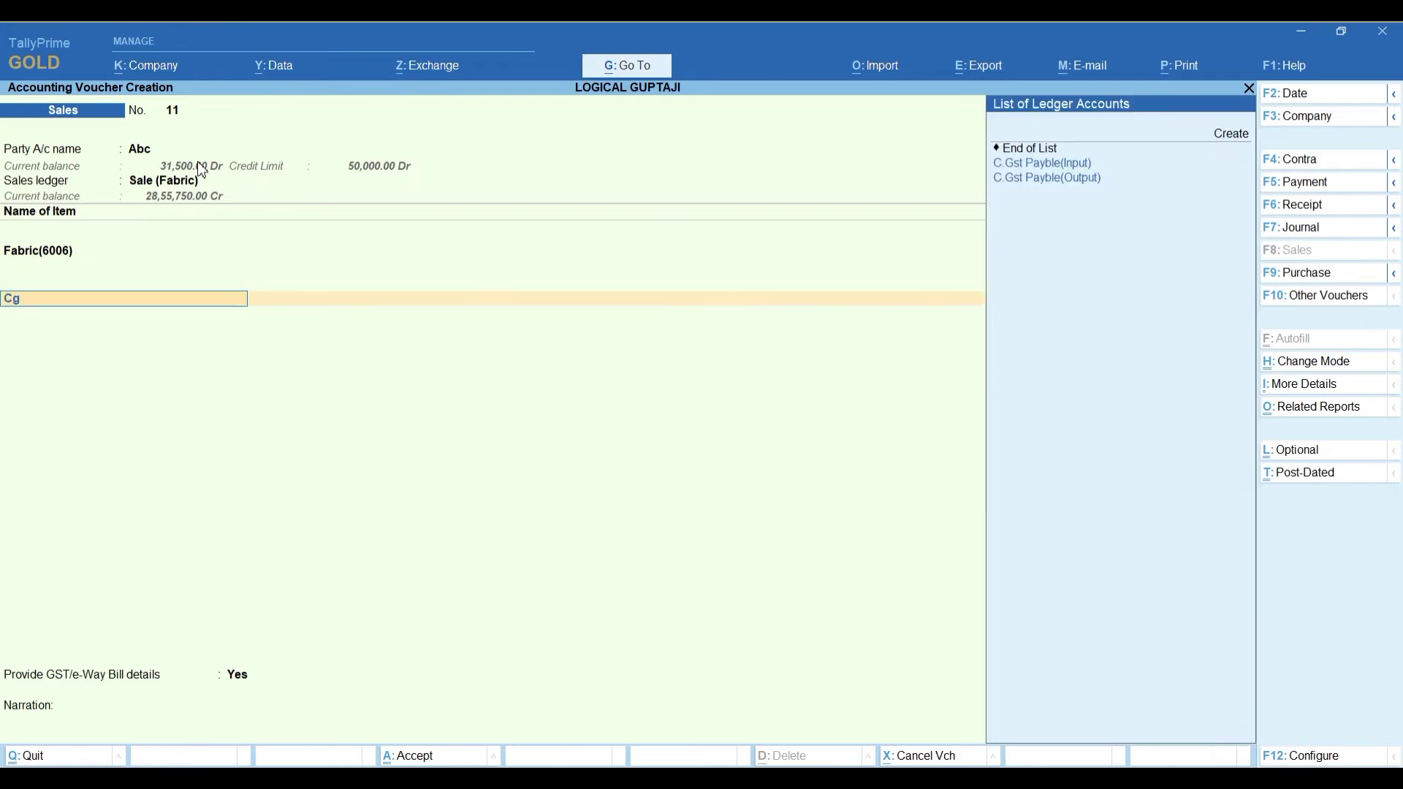
key("Return")
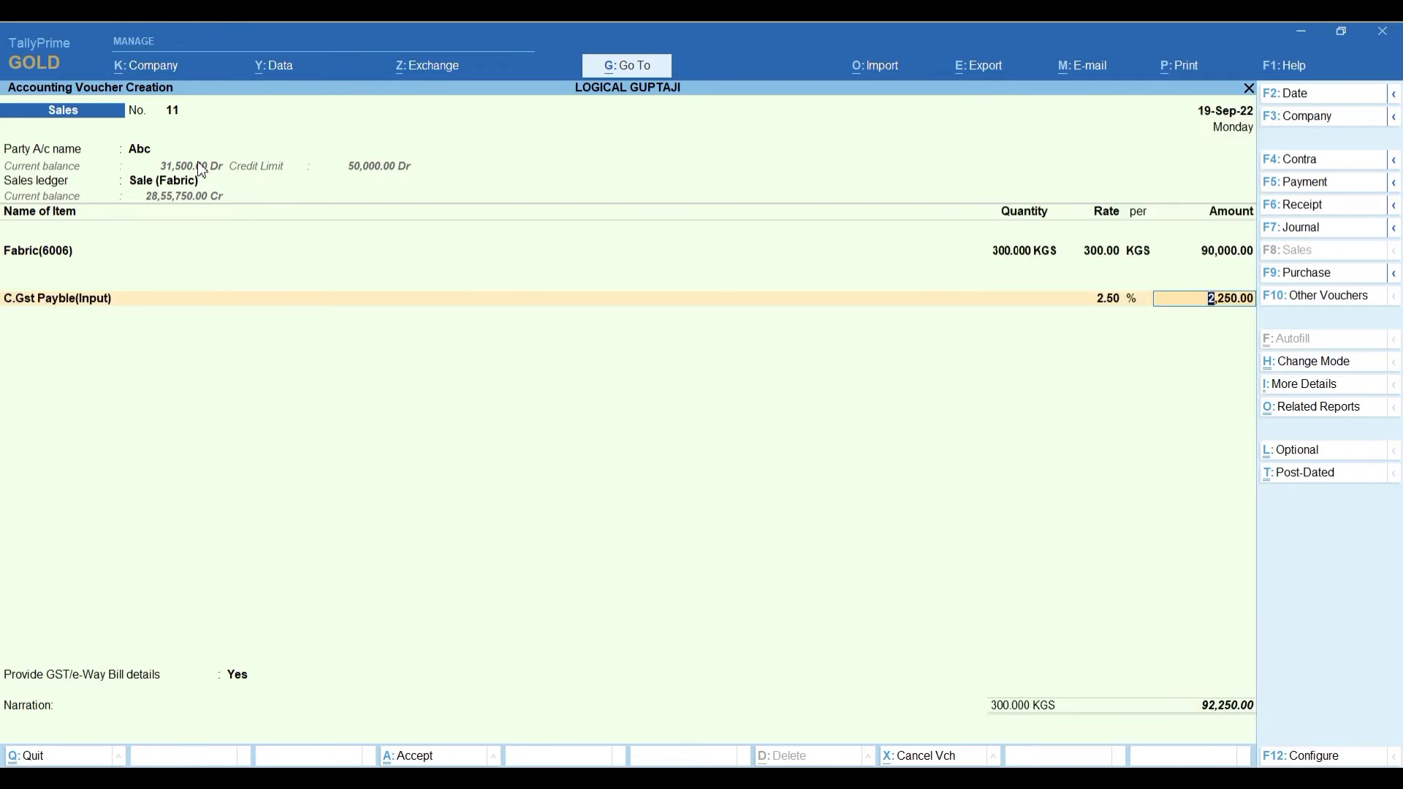
key("BackSpace")
key("Down")
key("Return")
type("s")
key("BackSpace")
key("BackSpace")
key("Return")
key("Return")
- Add the S.Gst Payble(Output) tax ledger, end the ledger list and set Provide GST/e-Way Bill details to No
type("s")
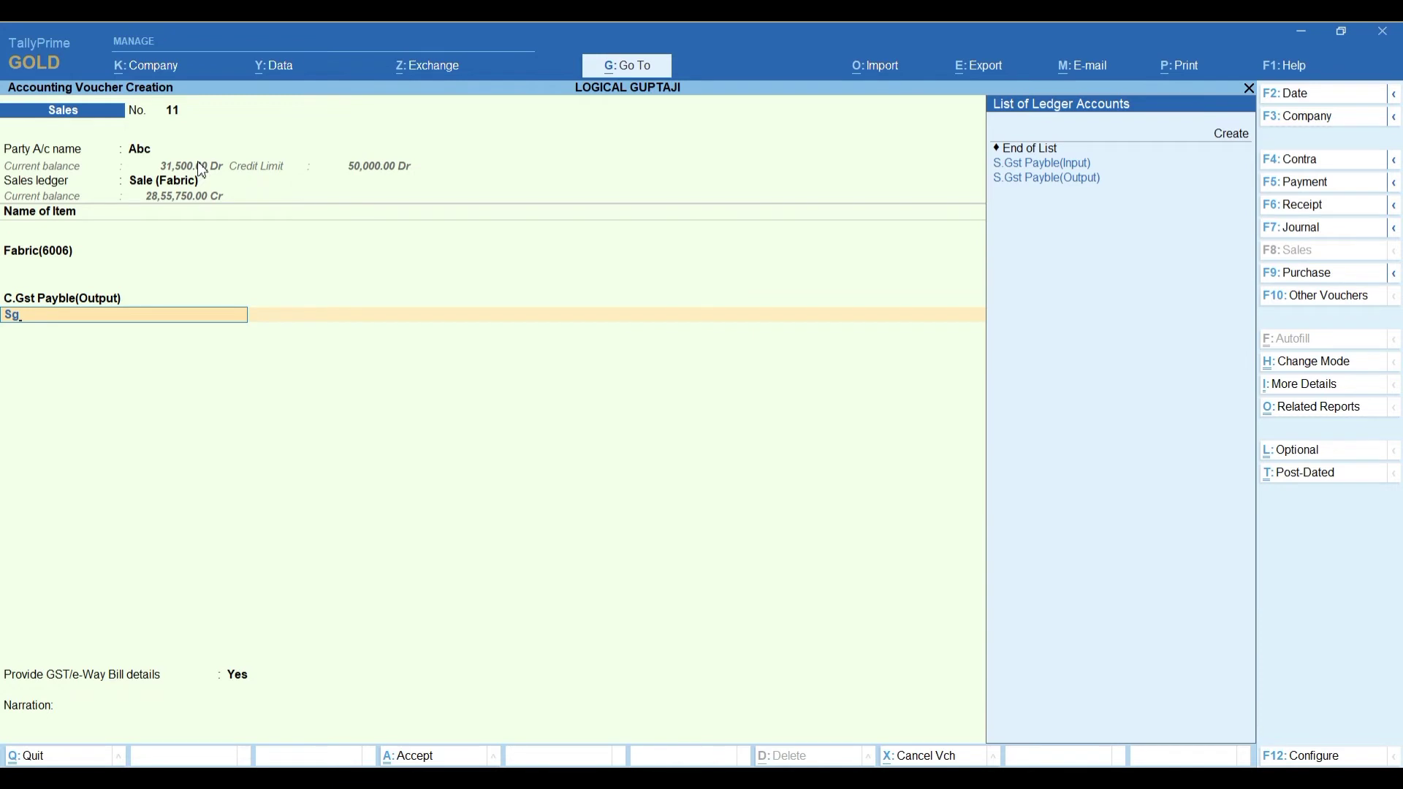
key("Down")
key("Return")
key("Return")
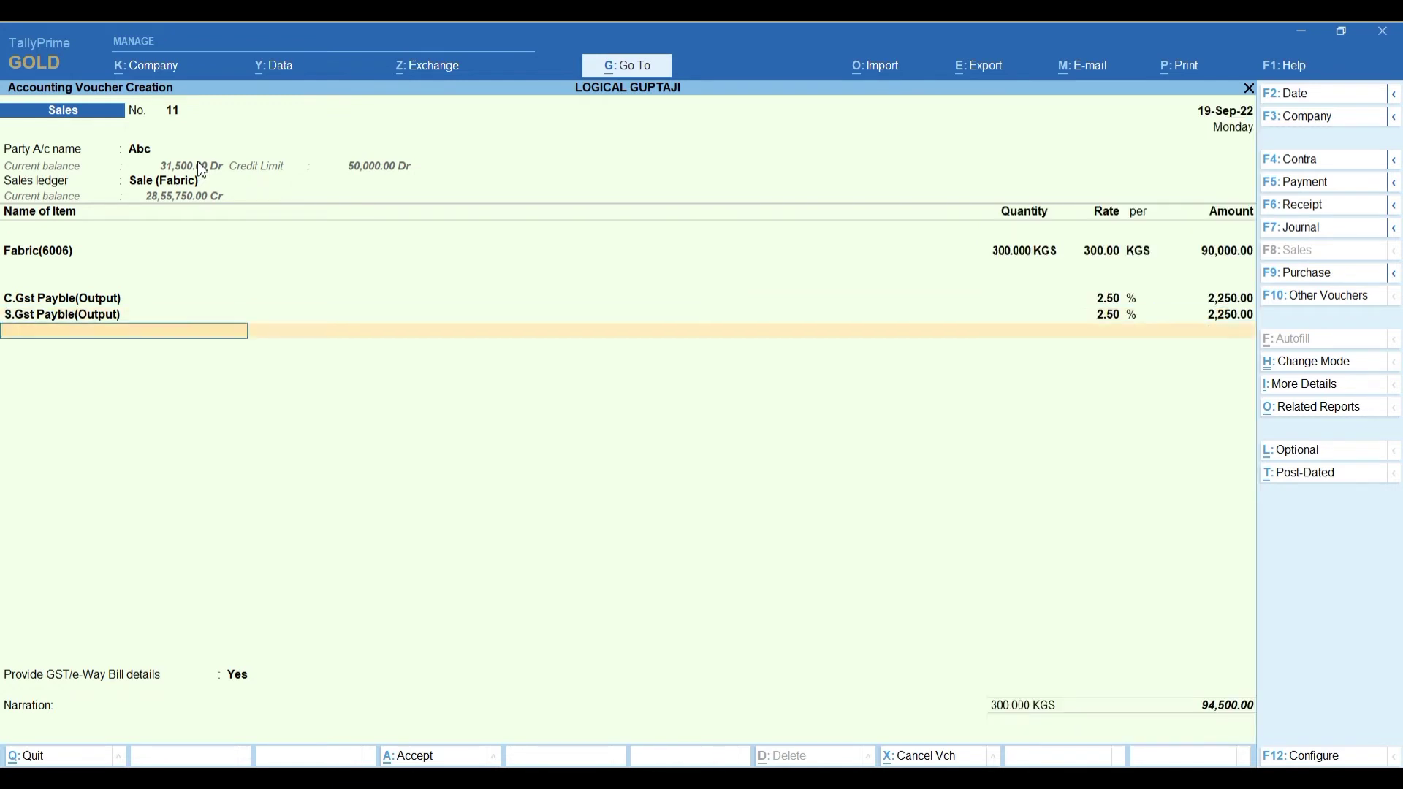
key("Return")
key("Up")
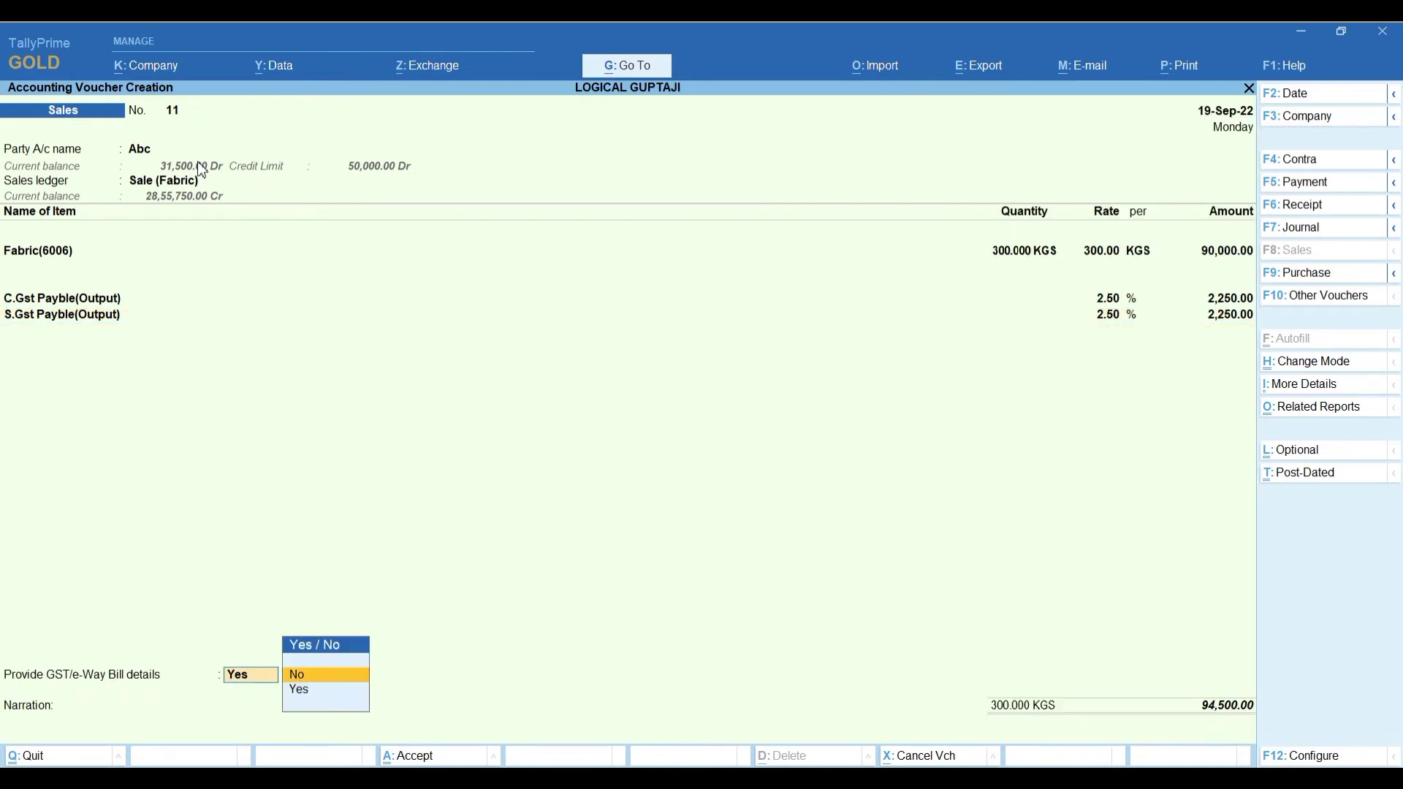
key("Return")
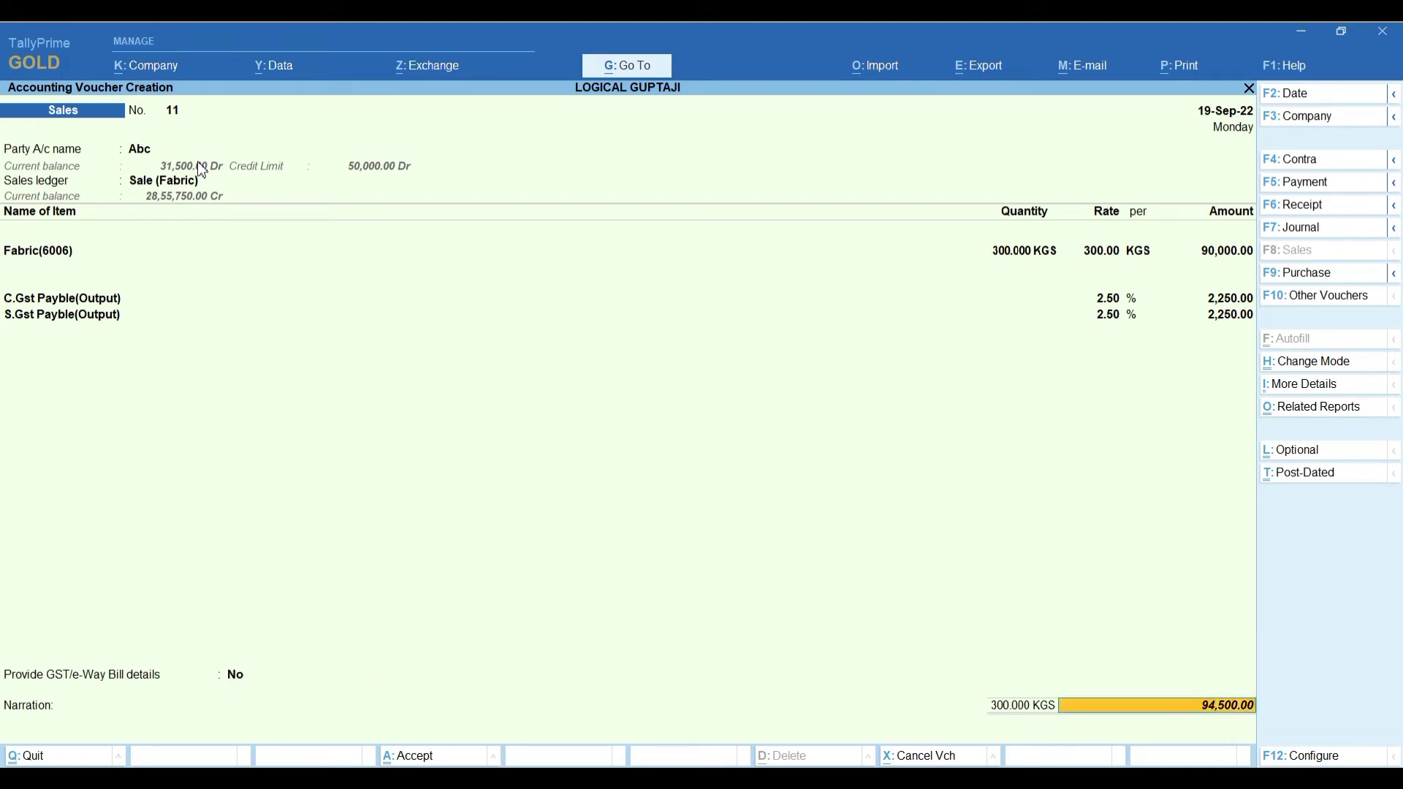
- Record the bill for Abc as New Ref 11 with 30 days of credit and try to save the voucher
key("Return")
key("Return")
key("Return")
key("Return")
key("Return")
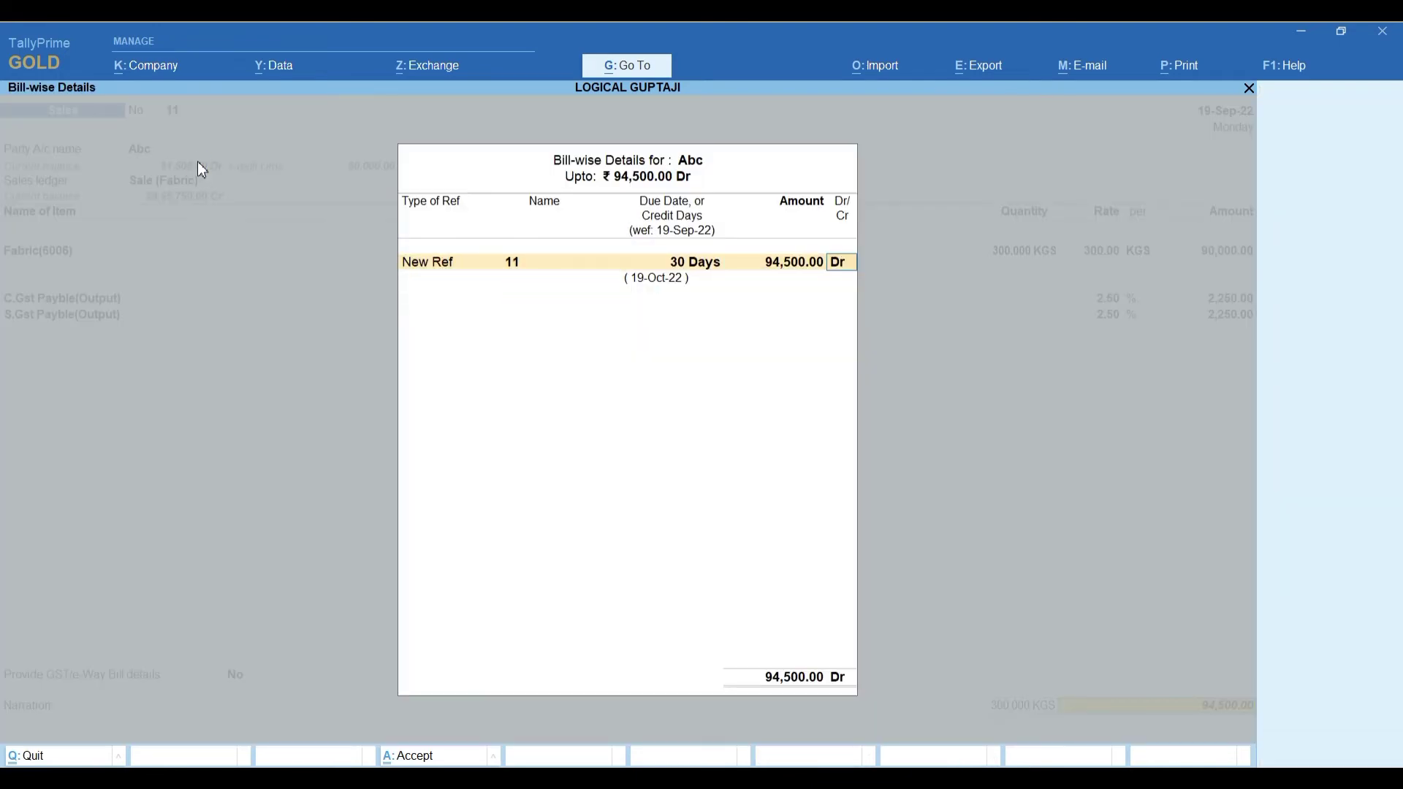
key("Return")
key("Return")
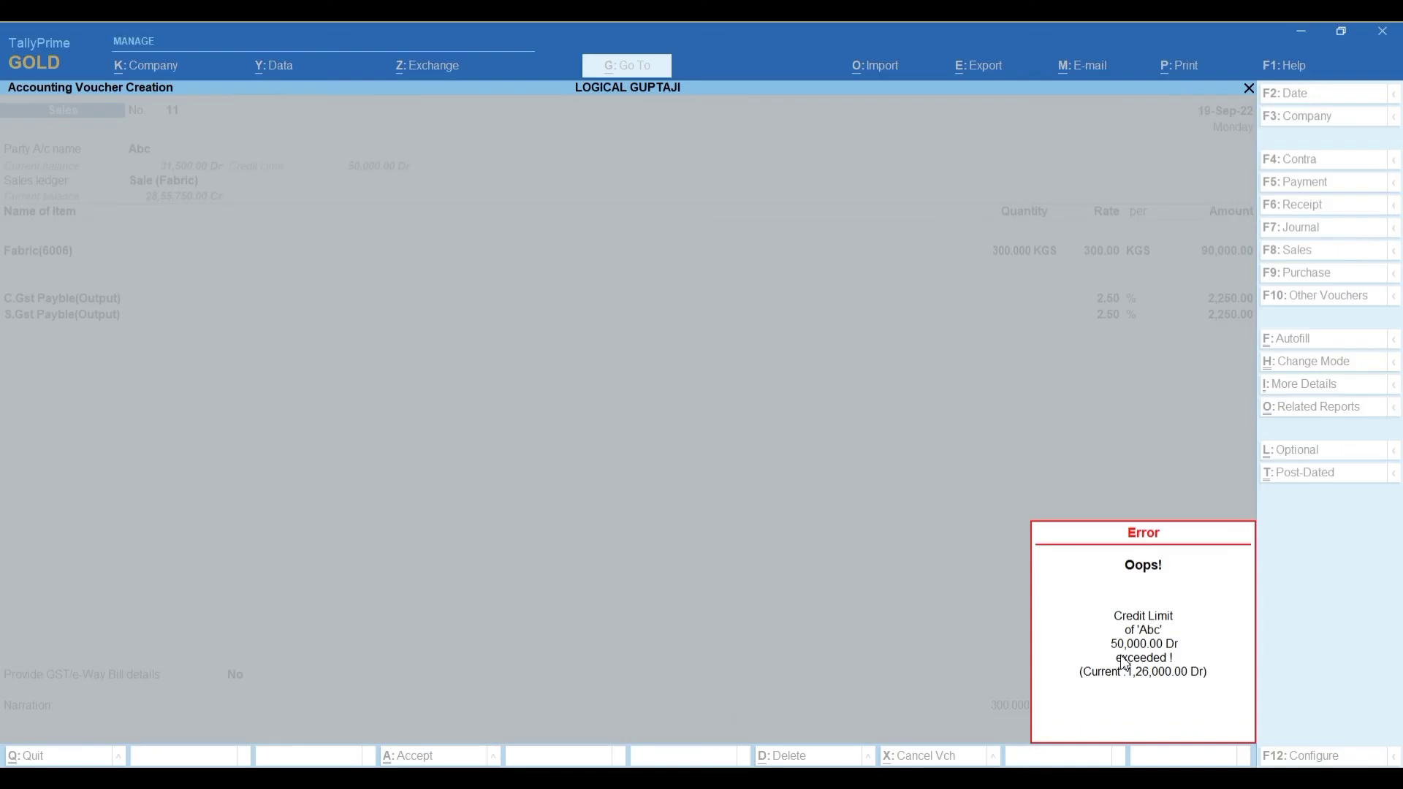
key("Escape")
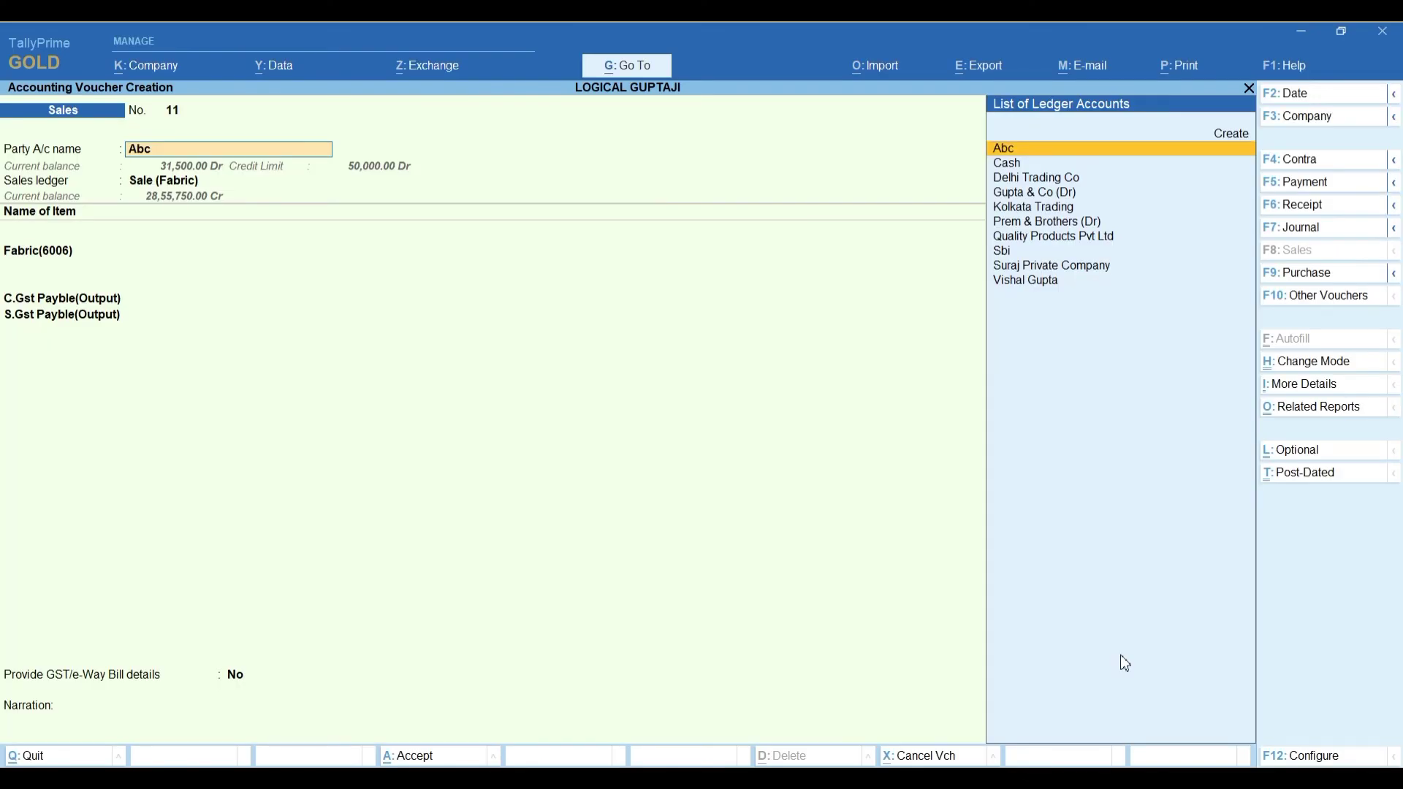
- Reconfirm the voucher's party details, Sale (Fabric) ledger and Fabric(6006) item line without changes
key("Return")
key("ctrl+a")
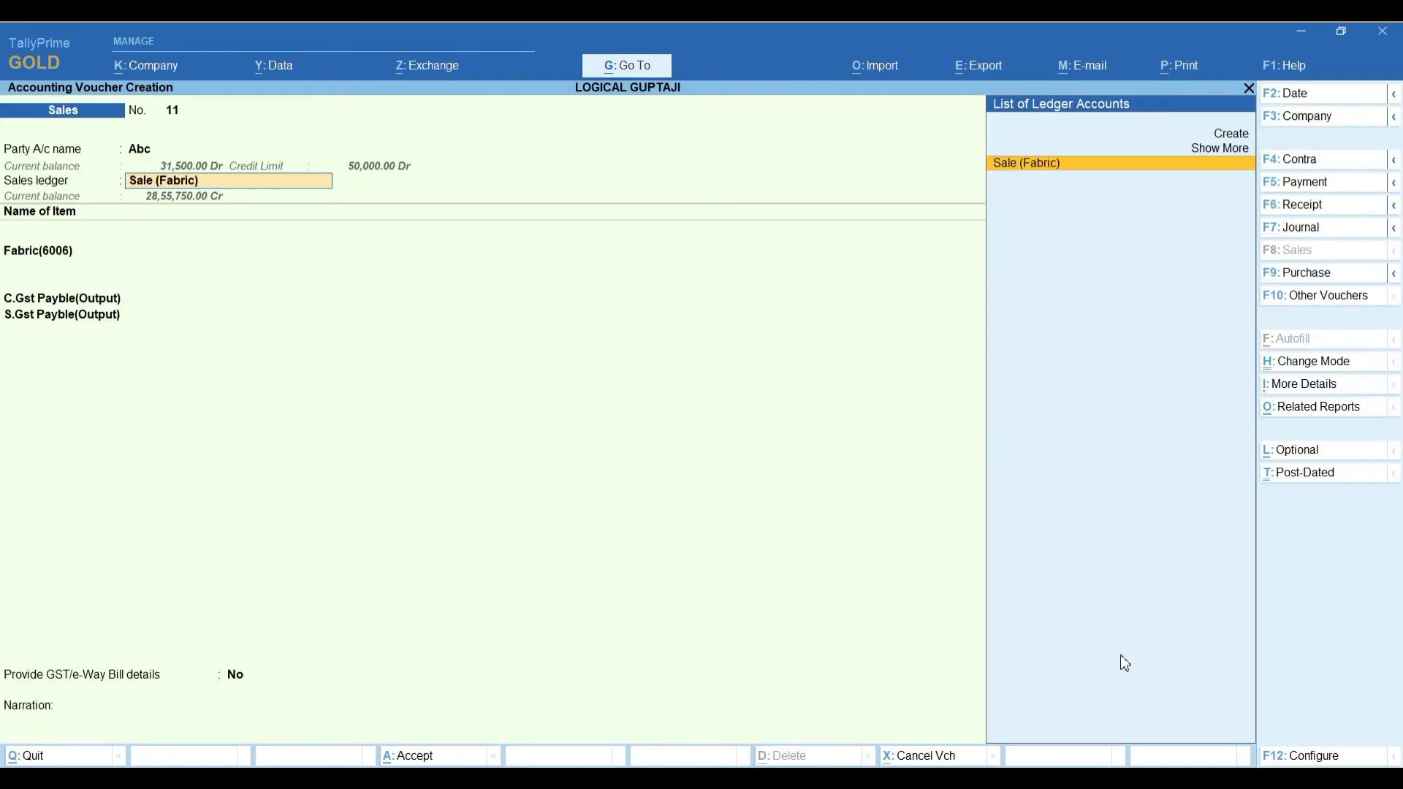
key("Return")
key("Return")
key("Return")
key("Return")
key("Return")
key("Return")
key("Return")
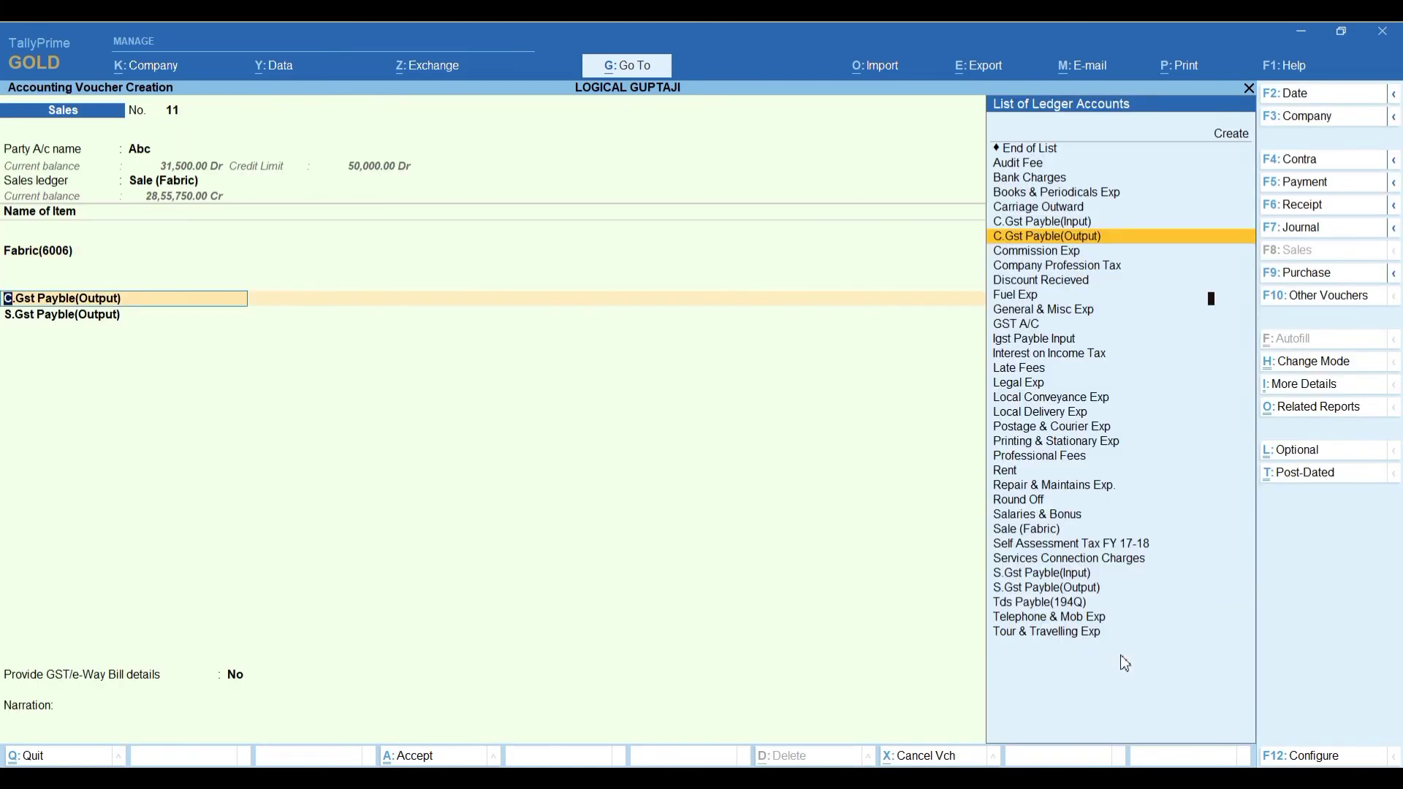
- Reconfirm the output tax ledgers and the New Ref 11 bill details, and try again to save the voucher
key("Return")
key("Return")
key("Return")
key("Return")
key("Return")
key("Return")
key("Return")
key("Return")
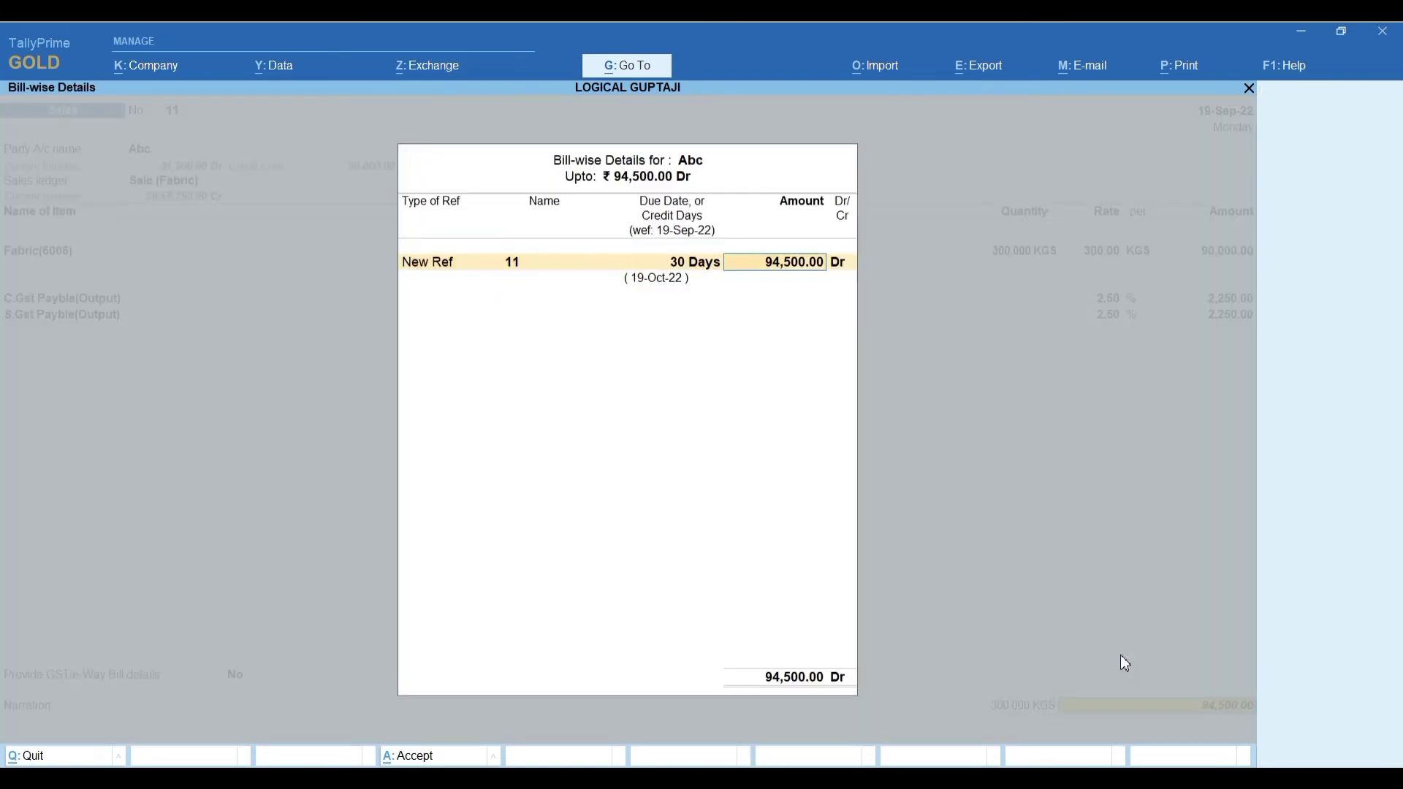
key("Return")
key("Return")
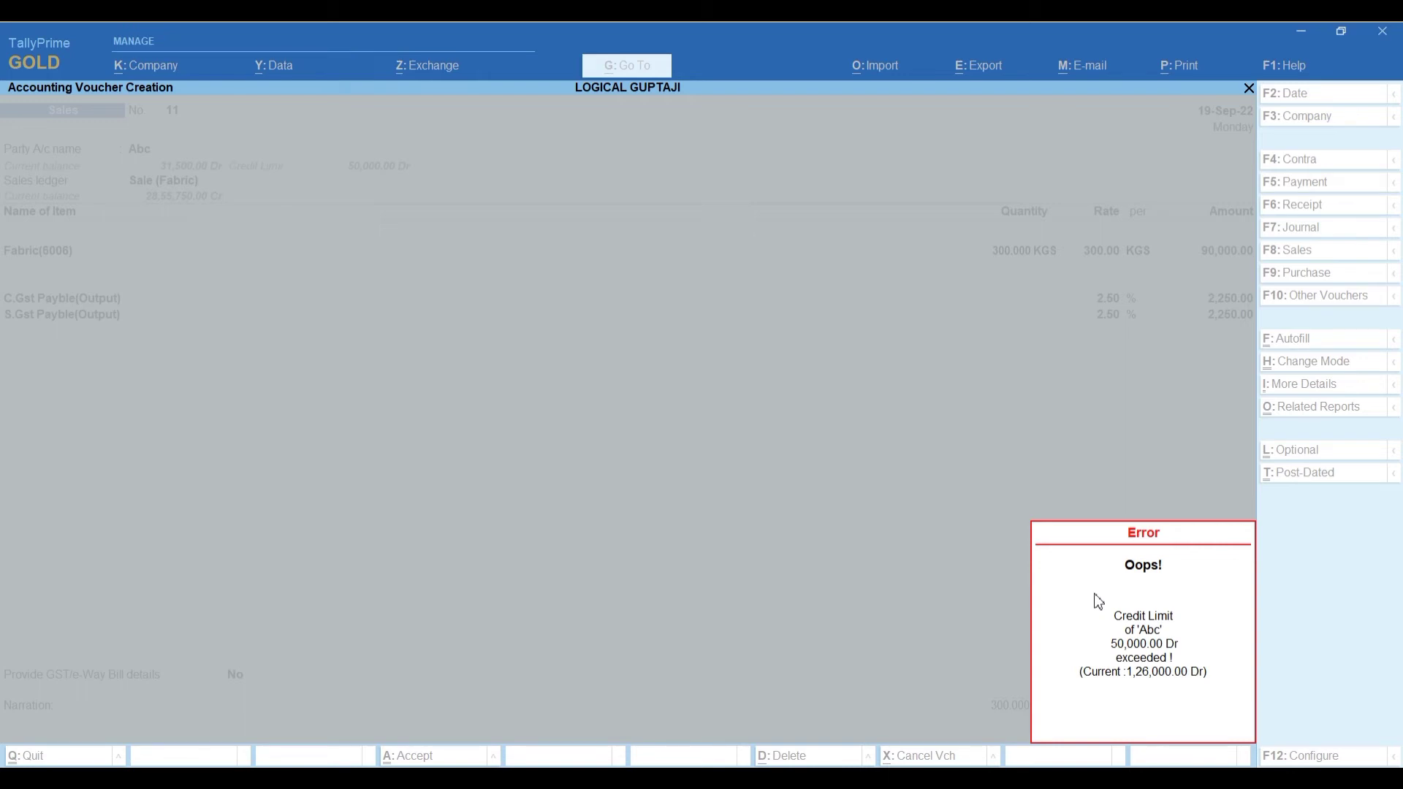
key("Escape")
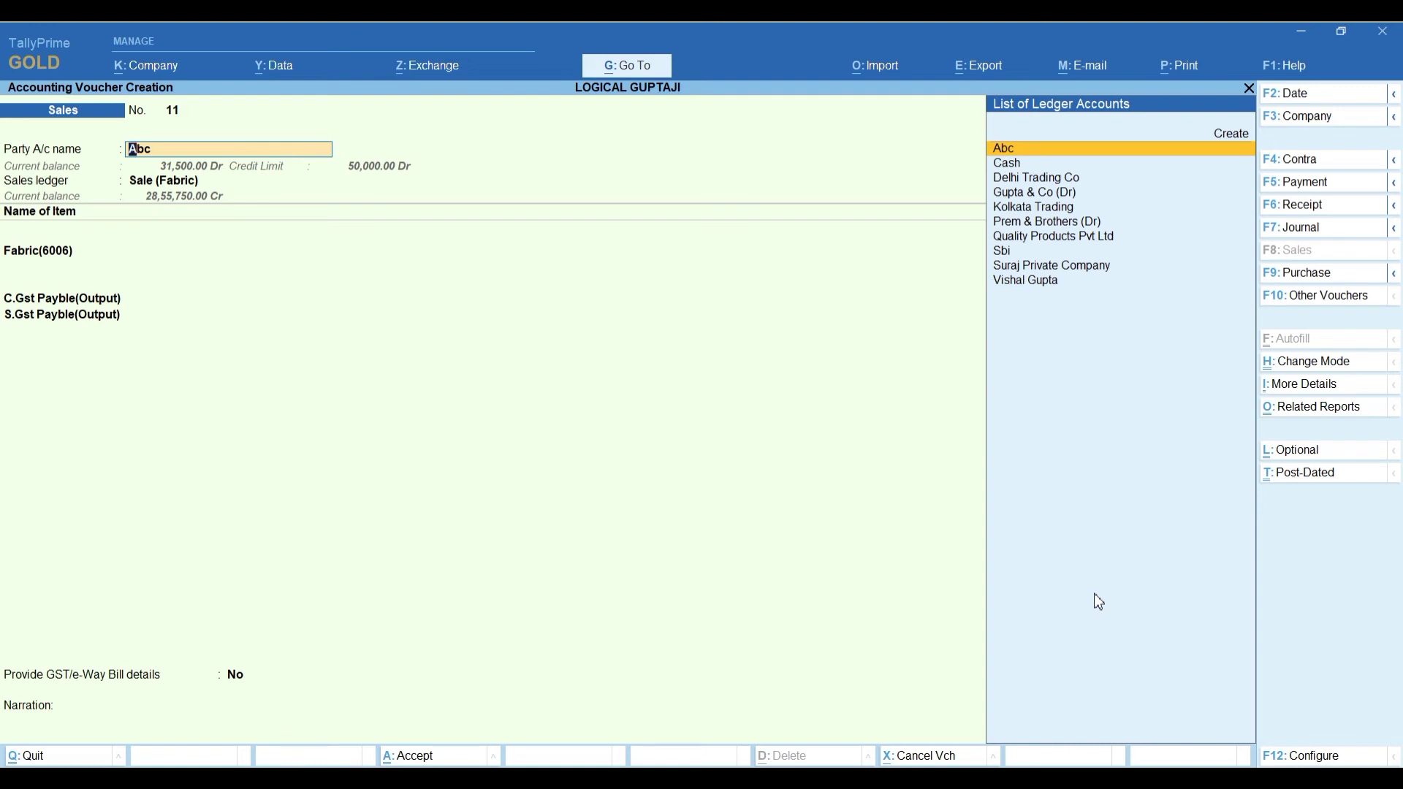
- Open the Abc ledger for alteration from the voucher, set its credit limit to 1,00,000 and save it
key("ctrl")
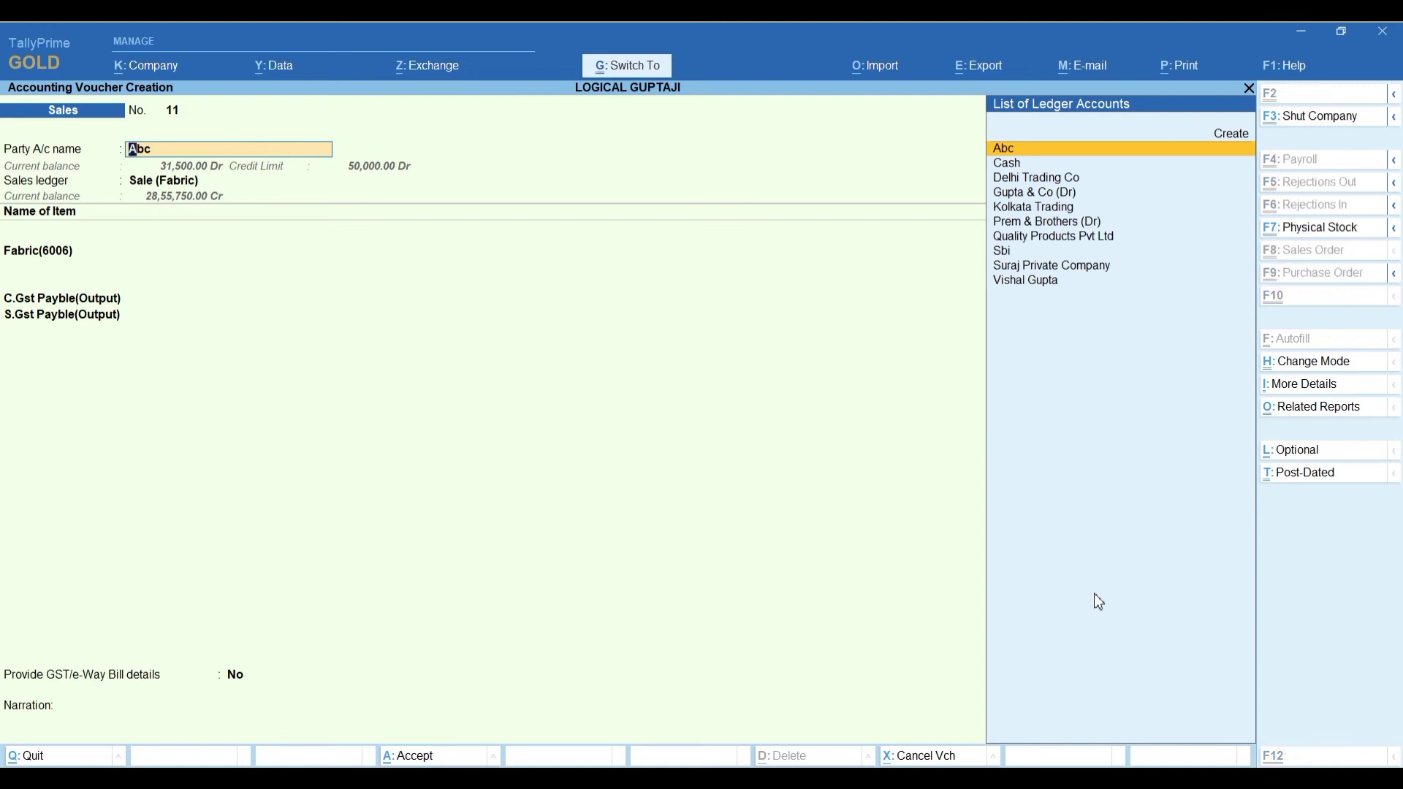
key("ctrl+Return")
key("Return")
key("Return")
key("Return")
key("Return")
key("Return")
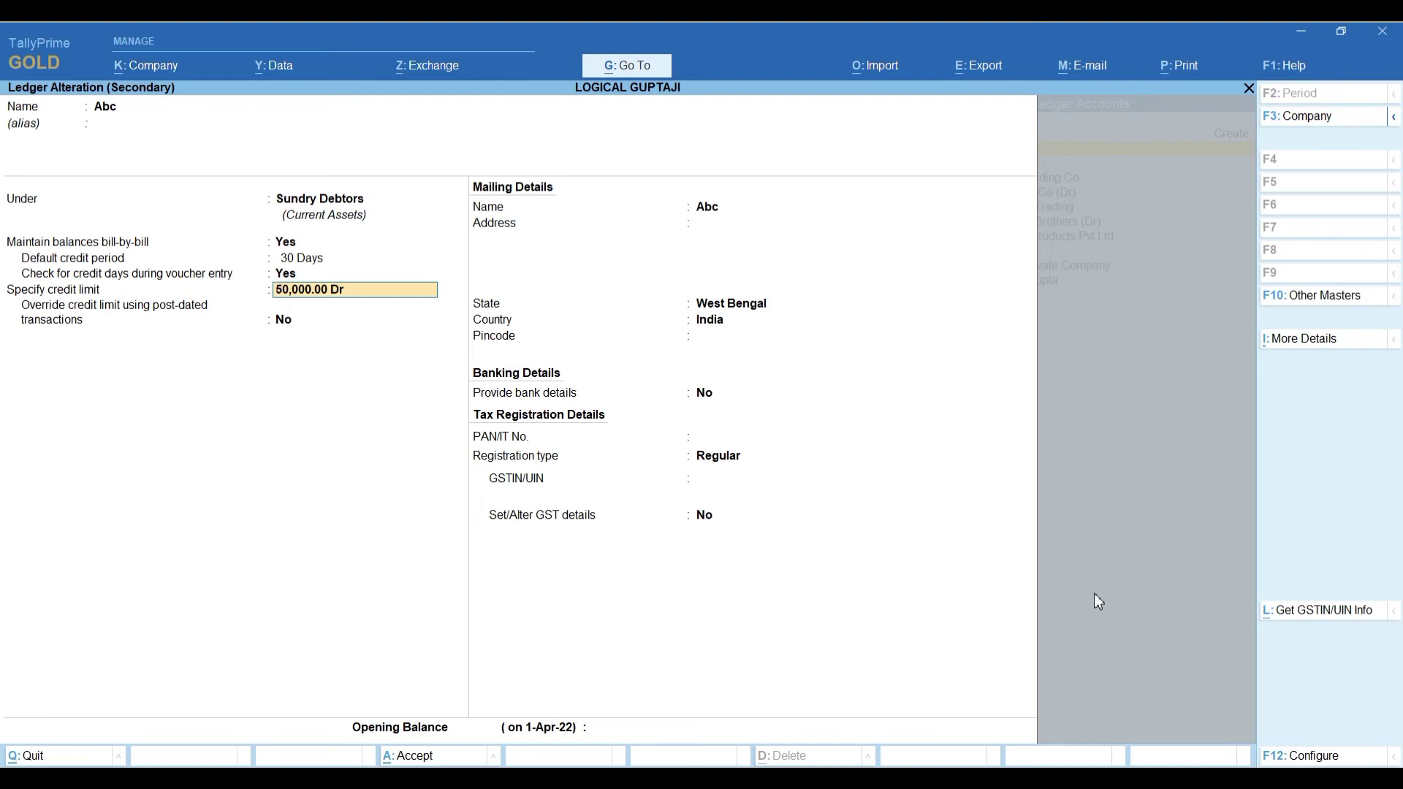
type("100000")
key("Return")
key("ctrl")
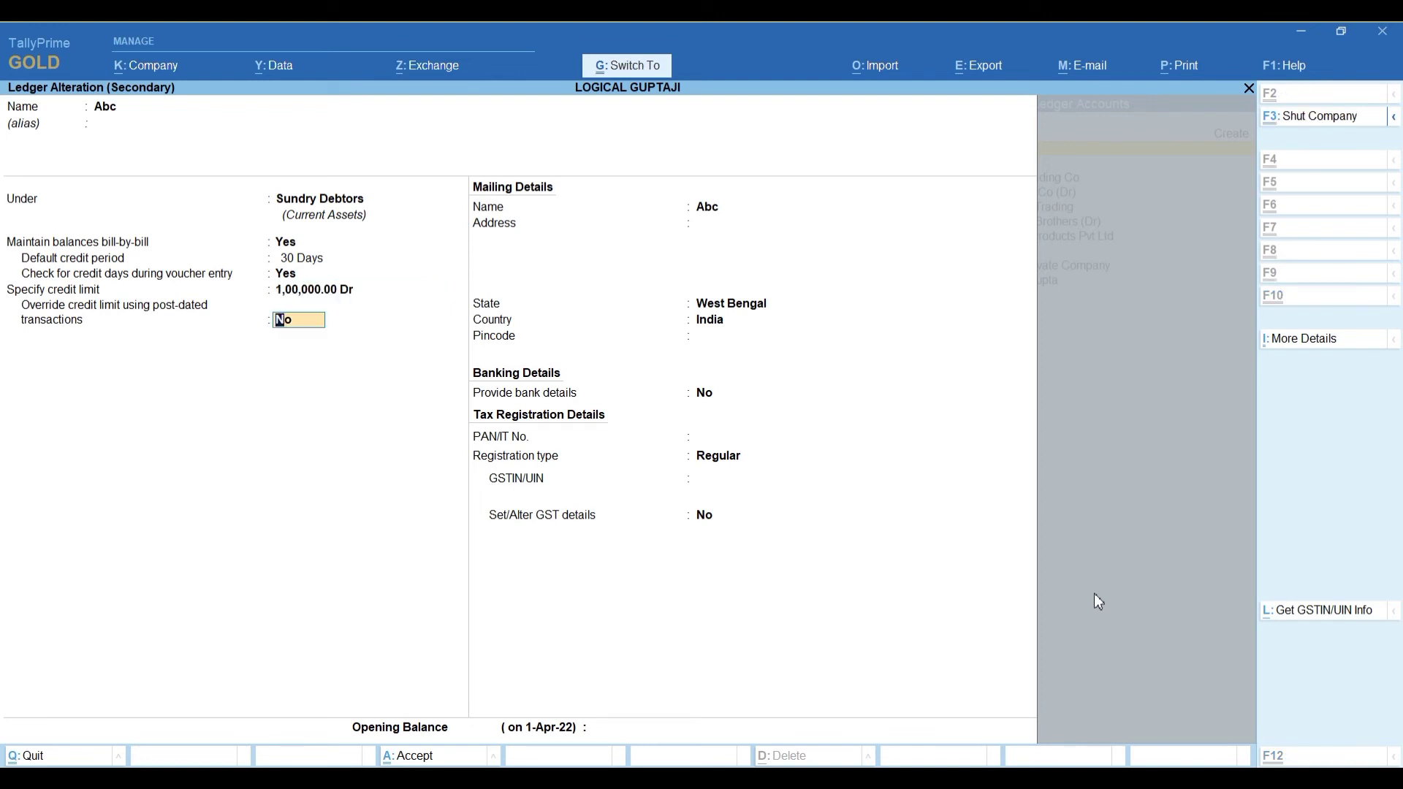
key("ctrl+a")
- Accept the party details for Abc again and keep the sales ledger and Fabric(6006) item line as entered
key("Return")
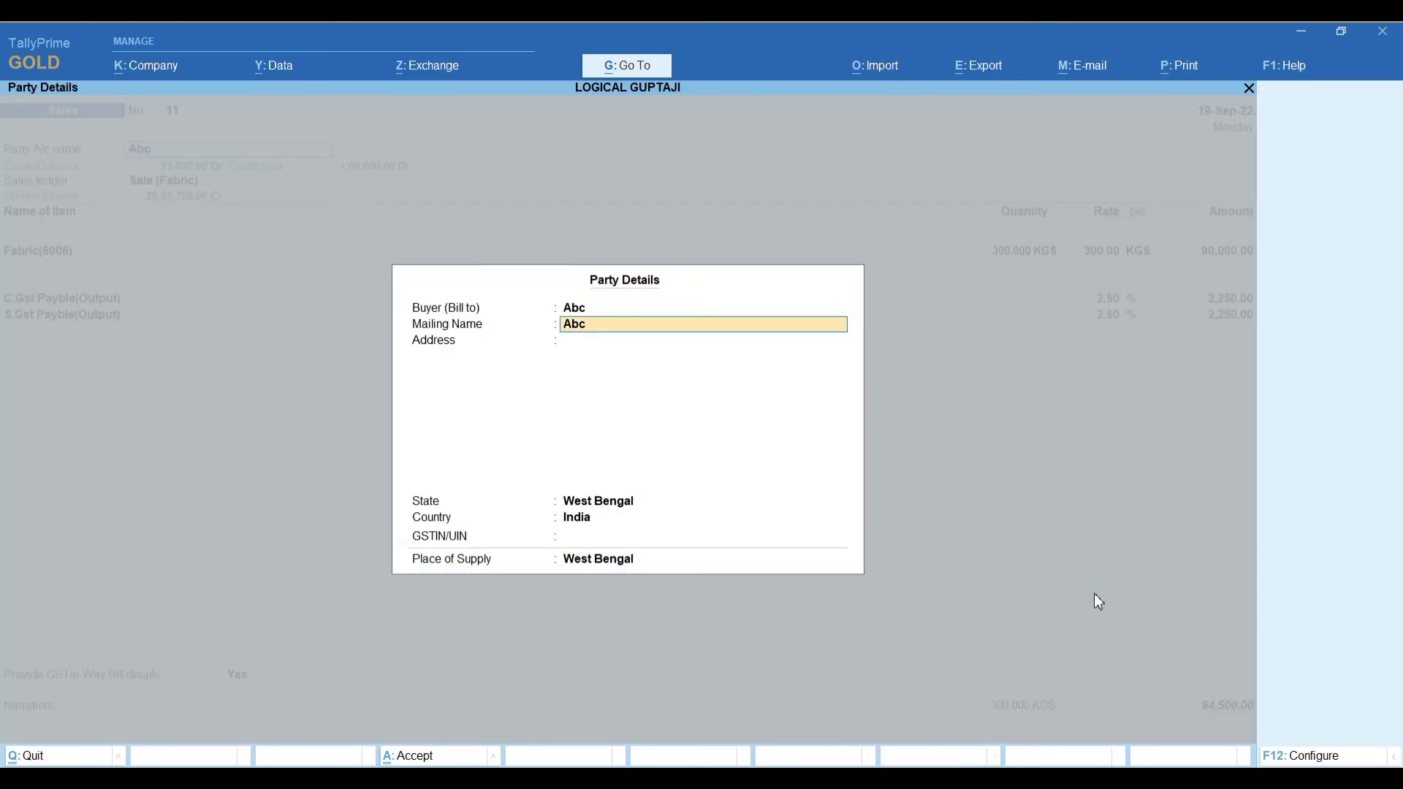
key("Return")
key("Return")
key("Return")
key("Return")
key("Return")
key("Return")
key("Return")
key("Return")
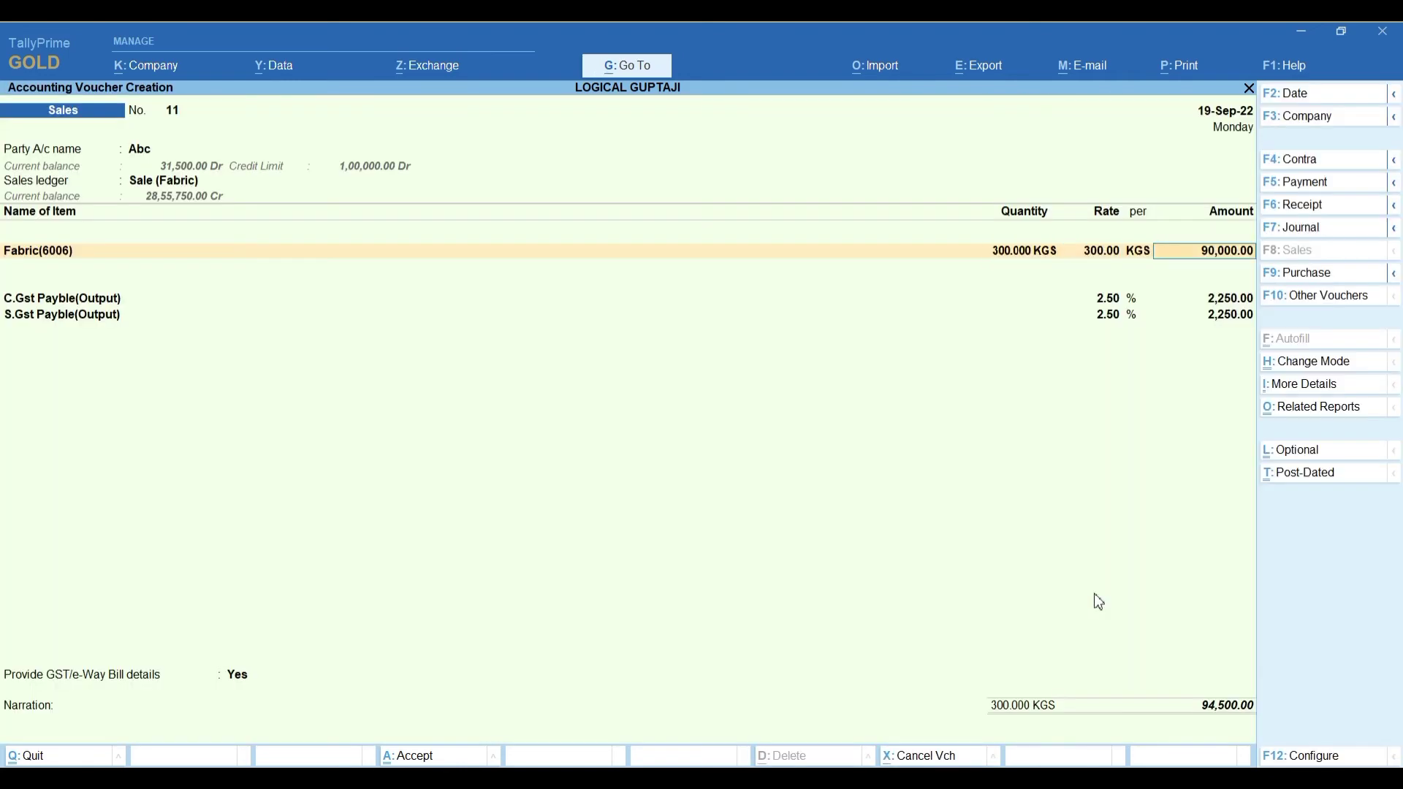
- Keep both output tax ledgers, pass through the e-Way Bill details without entries and proceed to the bill-wise details
key("Return")
key("Return")
key("Return")
key("Return")
key("Return")
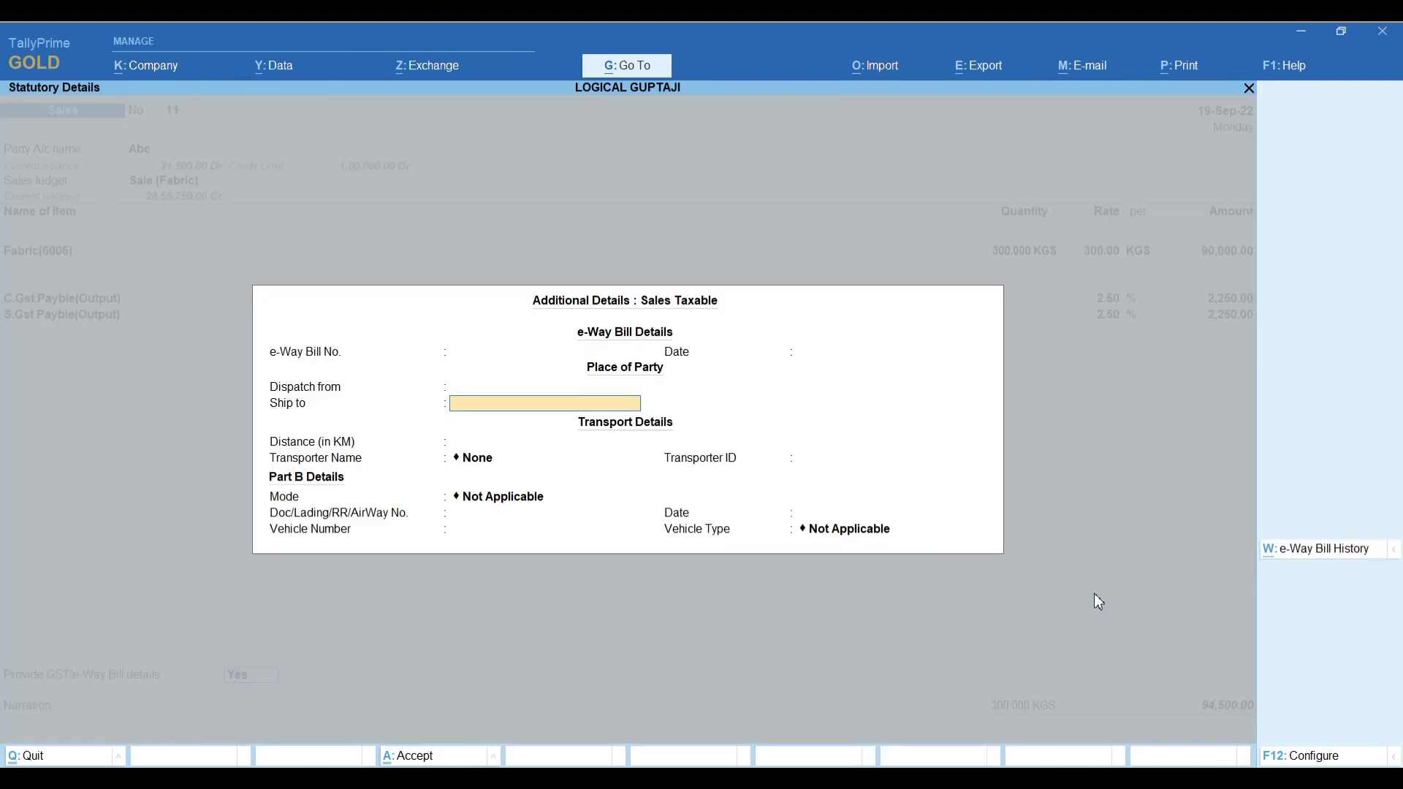
key("Return")
key("Return")
key("Return")
key("Return")
key("Return")
key("Return")
key("Return")
key("Return")
key("Return")
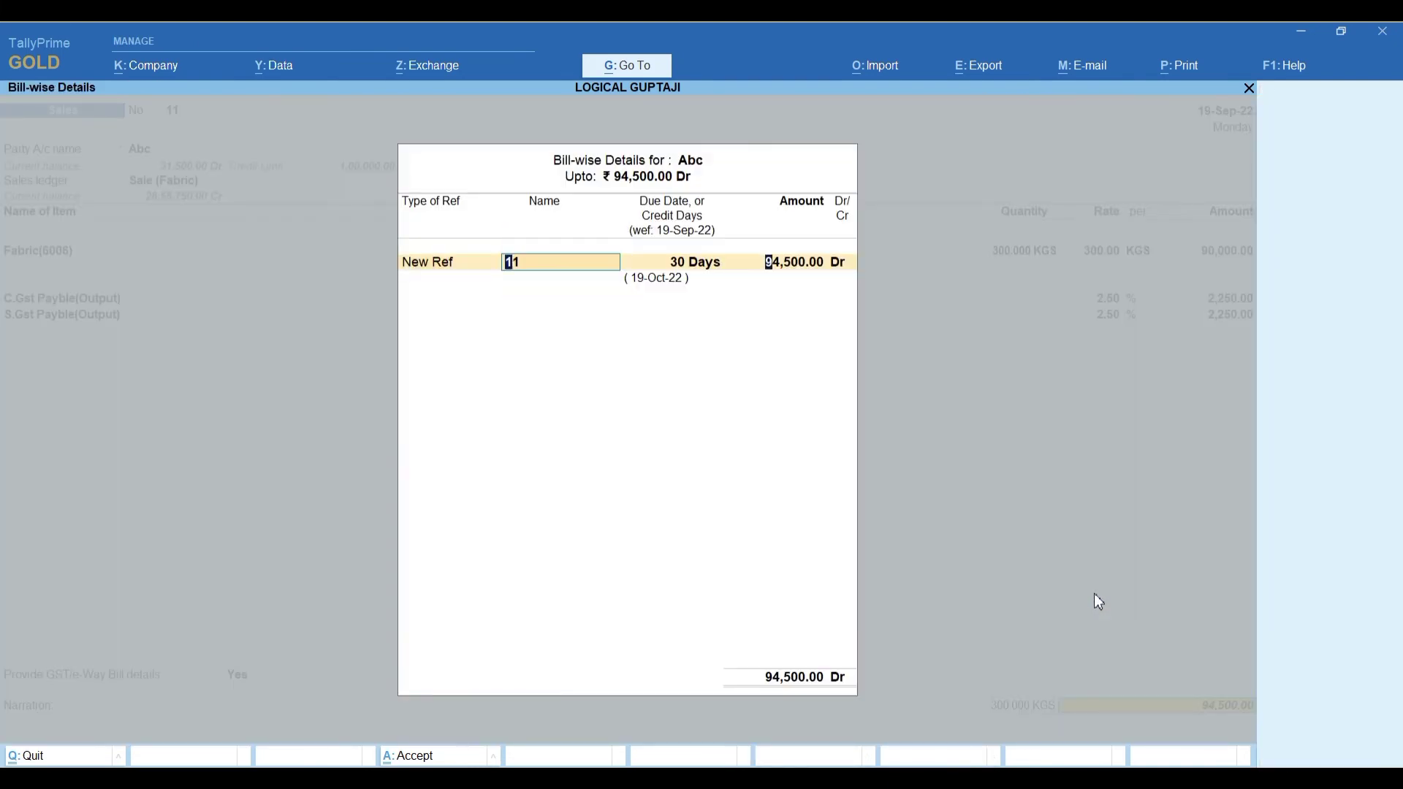
- Accept bill reference 11 with 30 days of credit and try to save the voucher under the raised credit limit
key("Return")
key("Return")
key("Return")
key("Return")
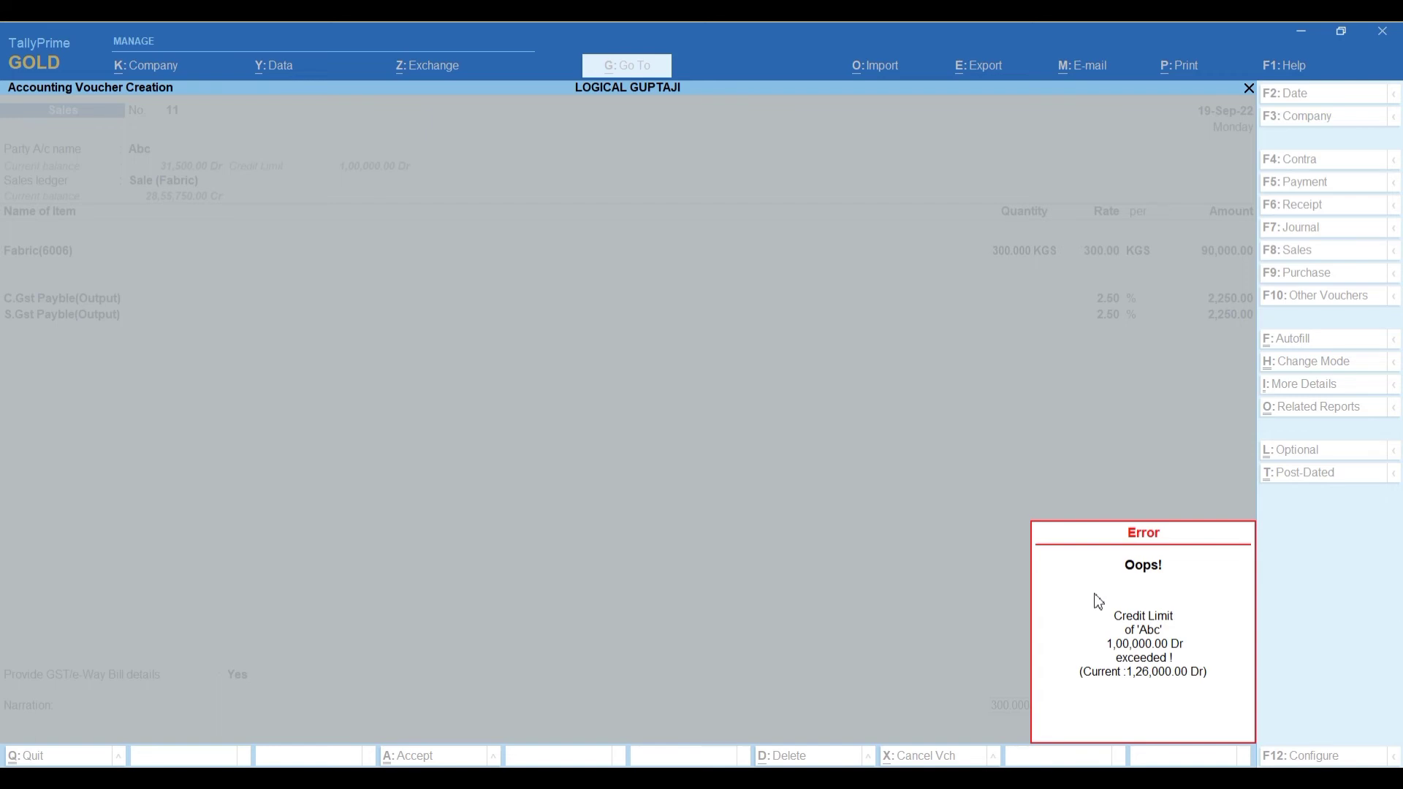
key("Escape")
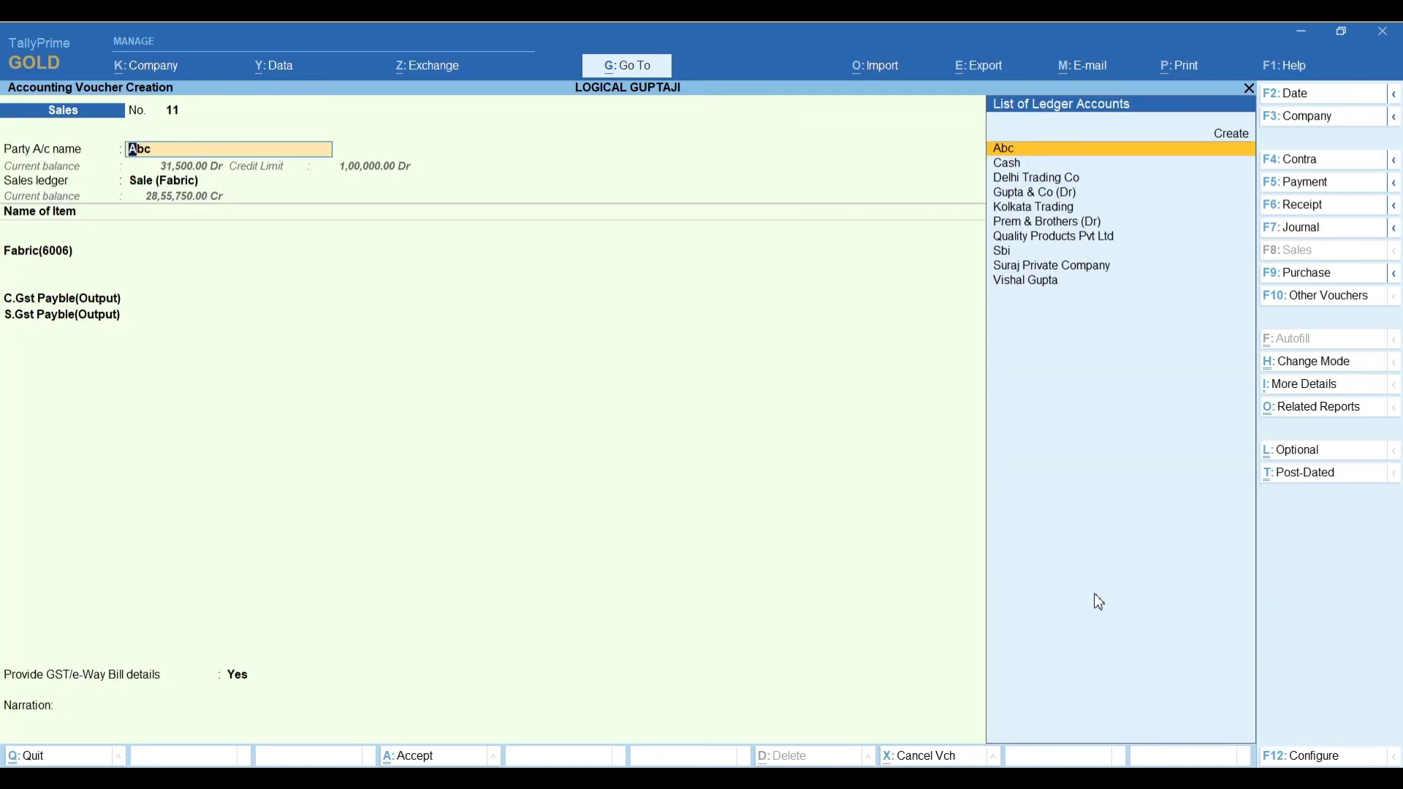
- Open the Abc ledger for alteration from the voucher, set its credit limit to 2,00,000 and save it
key("ctrl+Return")
key("Return")
key("Return")
key("Return")
key("Return")
key("Return")
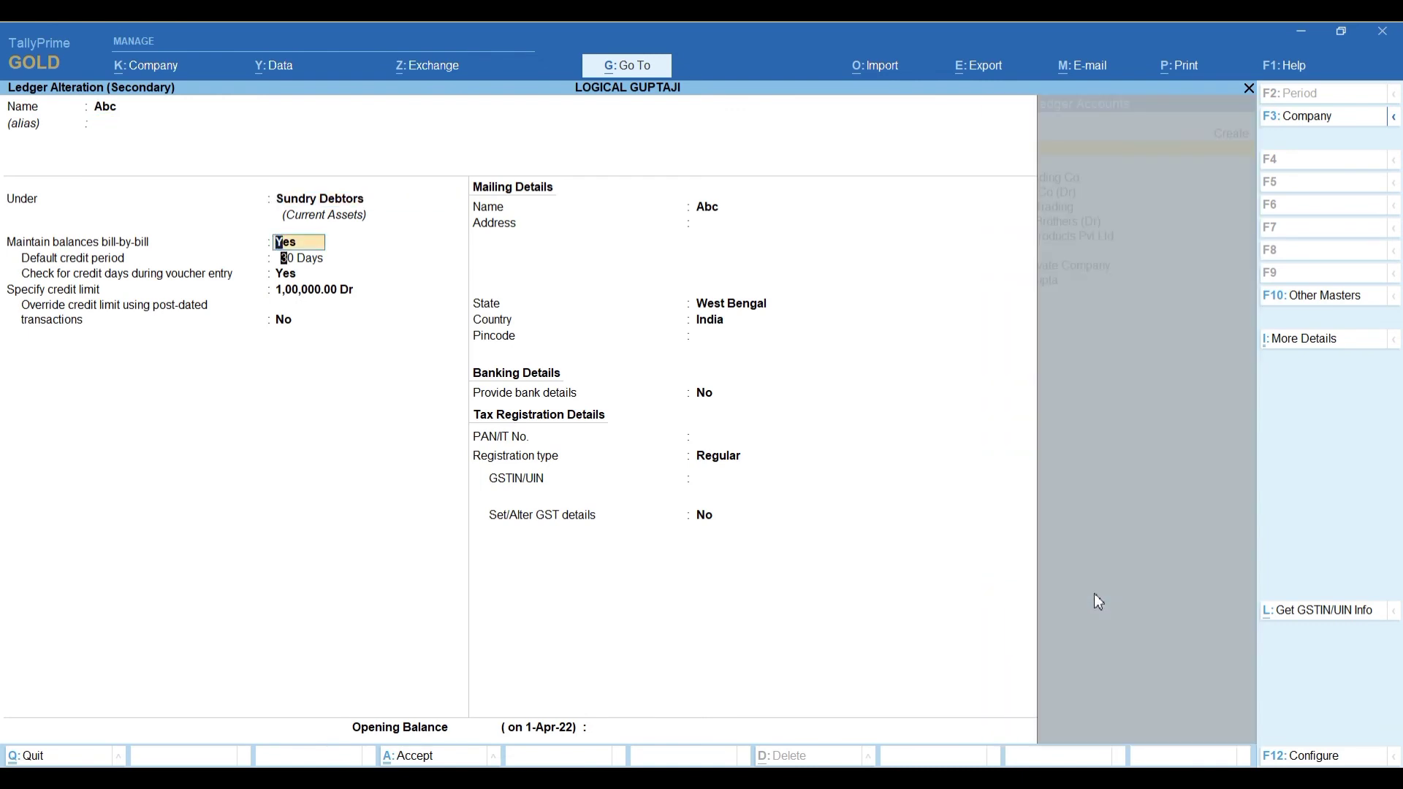
type("200000")
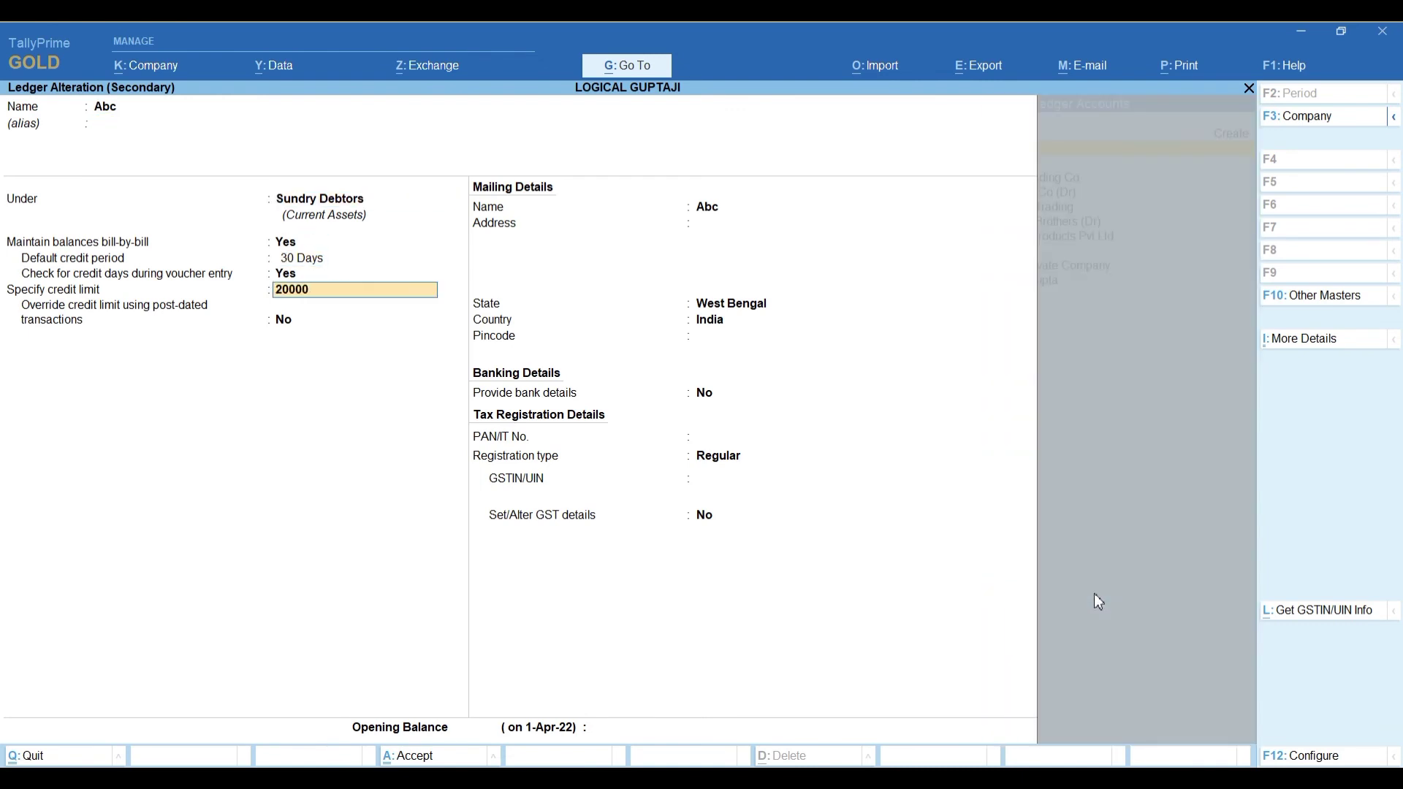
key("Return")
key("Return")
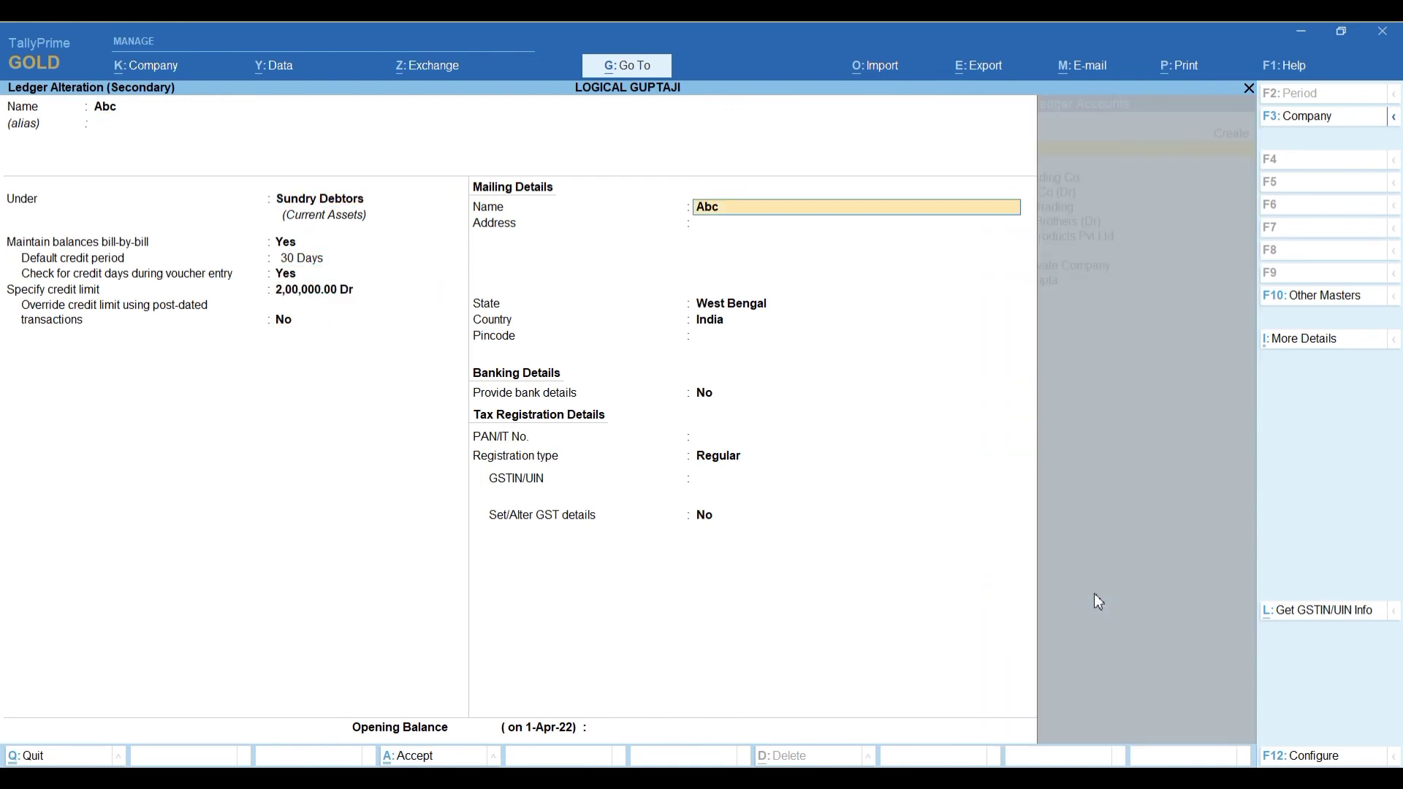
key("ctrl+a")
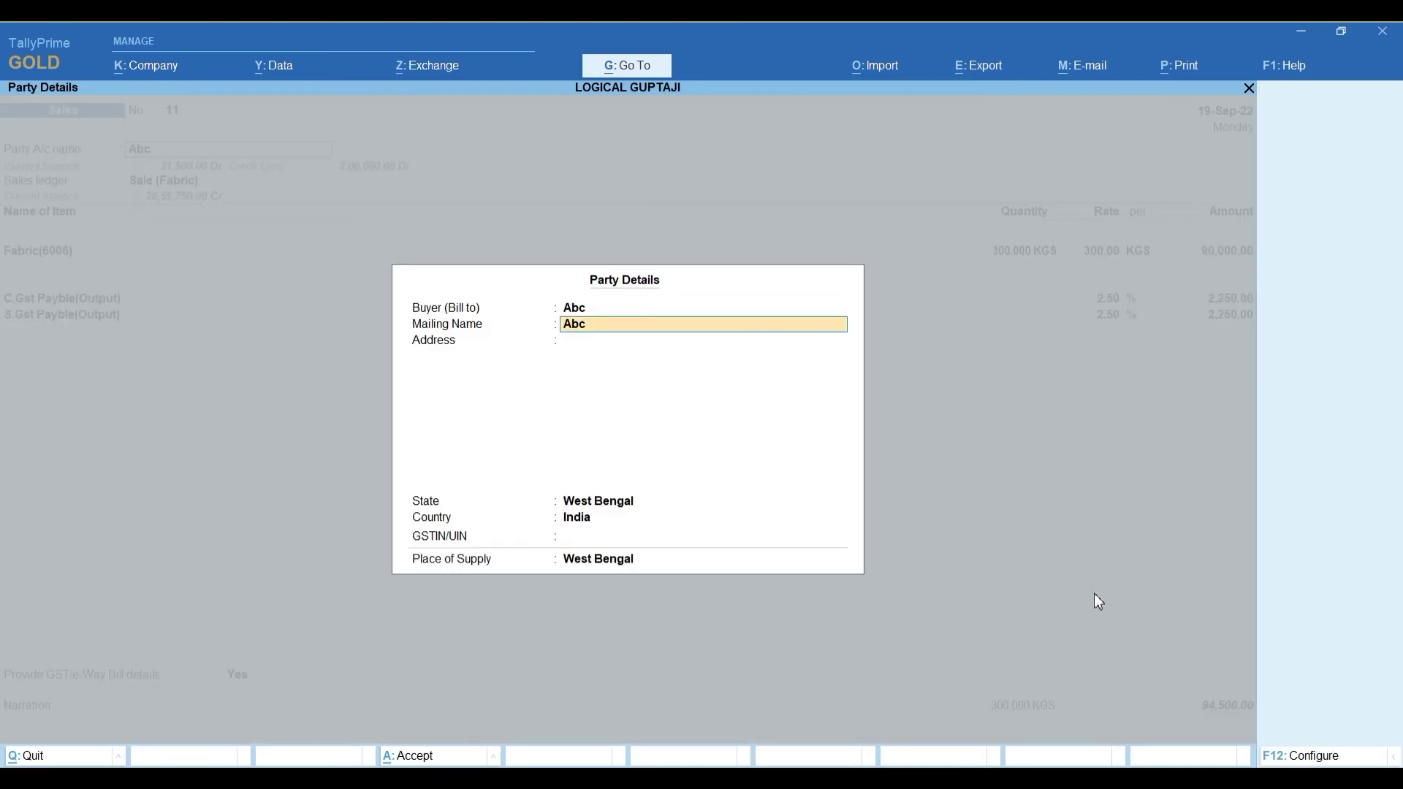
- Accept Abc's party details and keep the Sale (Fabric) ledger with Fabric(6006) at 300 KGS and rate 300
key("Return")
key("Return")
key("Return")
key("Return")
key("Return")
key("Return")
key("Return")
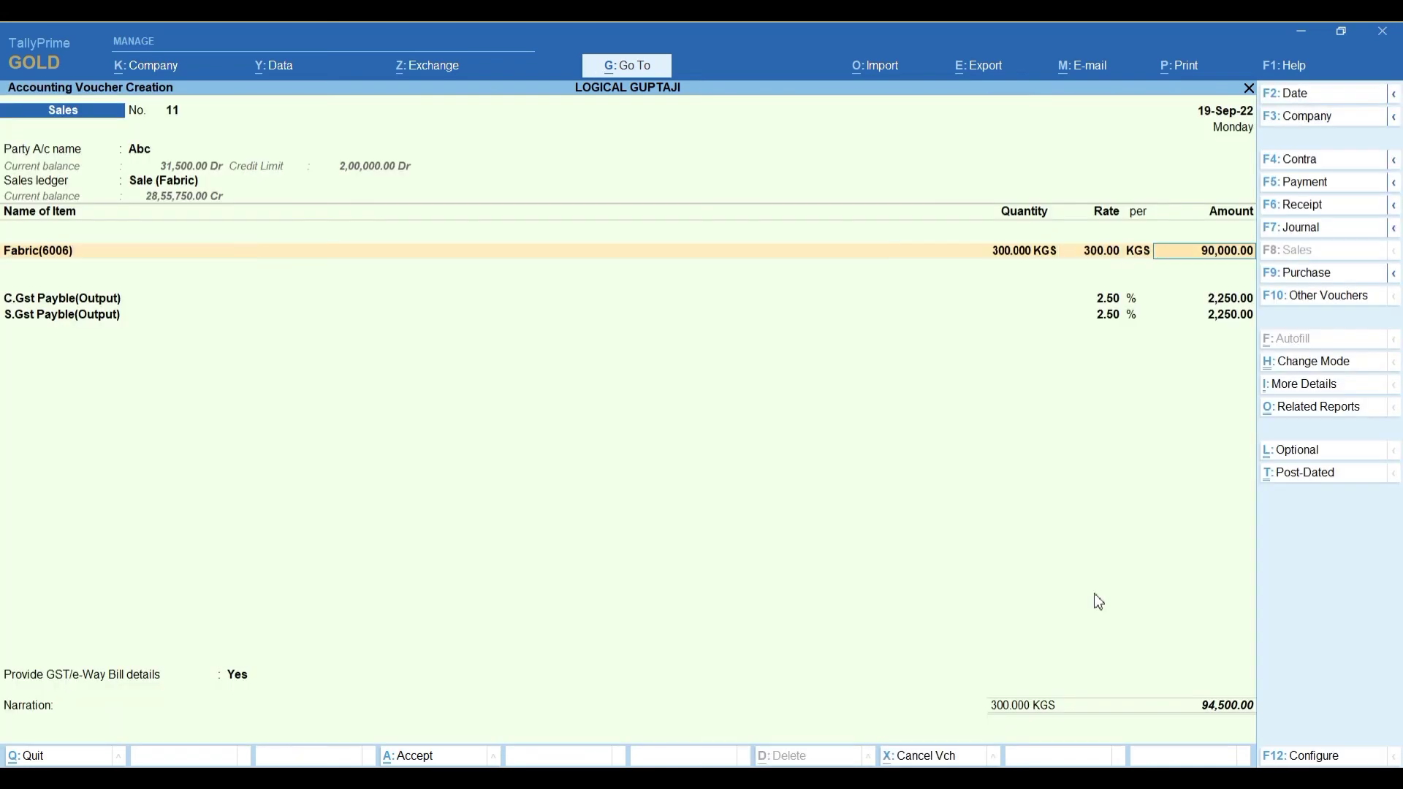
- Keep the item amount and both output tax ledgers, and leave the first e-Way Bill fields blank with transporter None
key("Return")
key("Return")
key("Return")
key("Return")
key("Return")
key("Return")
key("Return")
key("Return")
key("Return")
key("Return")
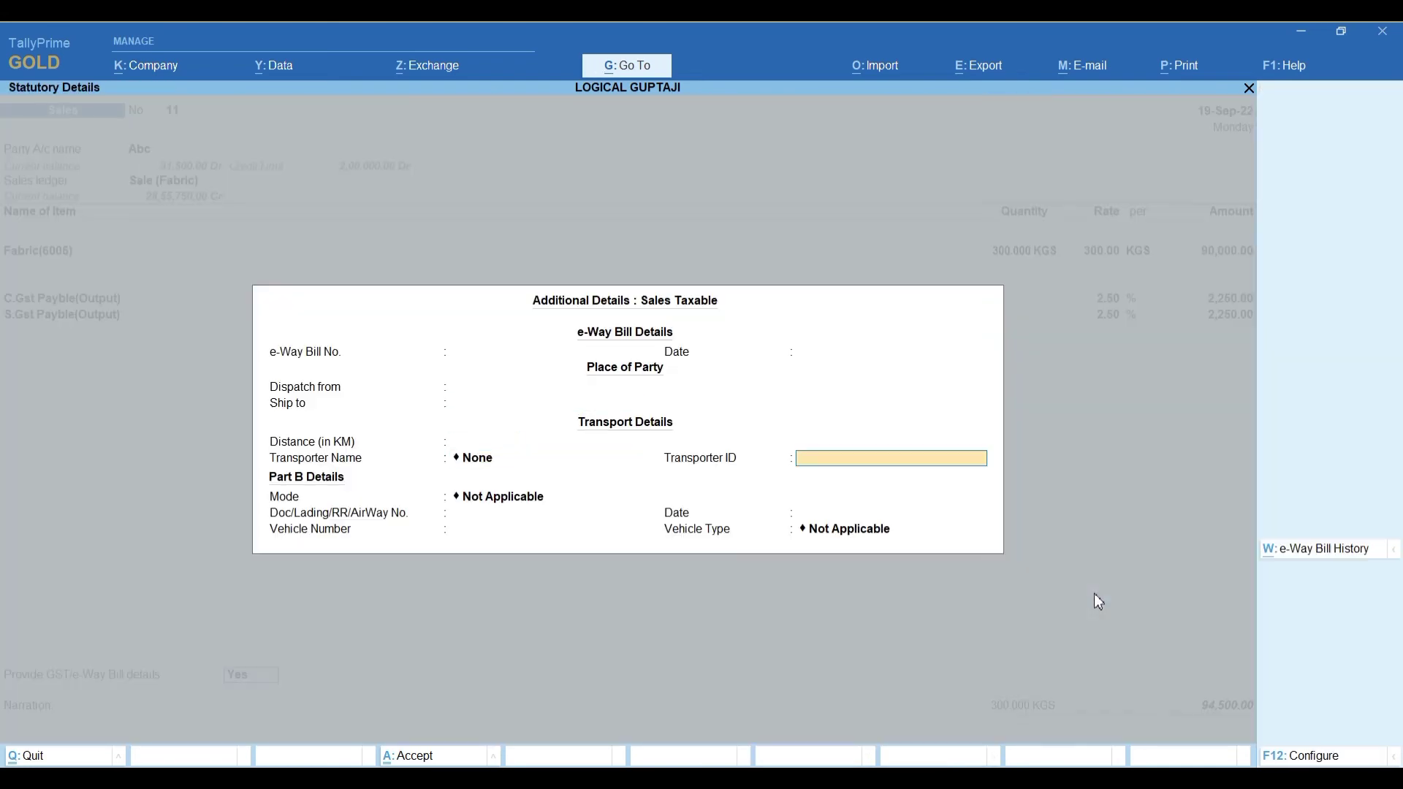
- Leave the remaining transport and vehicle details without entries and accept the party's bill-wise details as they are
key("Return")
key("Return")
key("Return")
key("Return")
key("Return")
key("Return")
key("Return")
key("Return")
key("Return")
- Save sales voucher 11 and decline sending its details for e-Way Bill generation
key("Return")
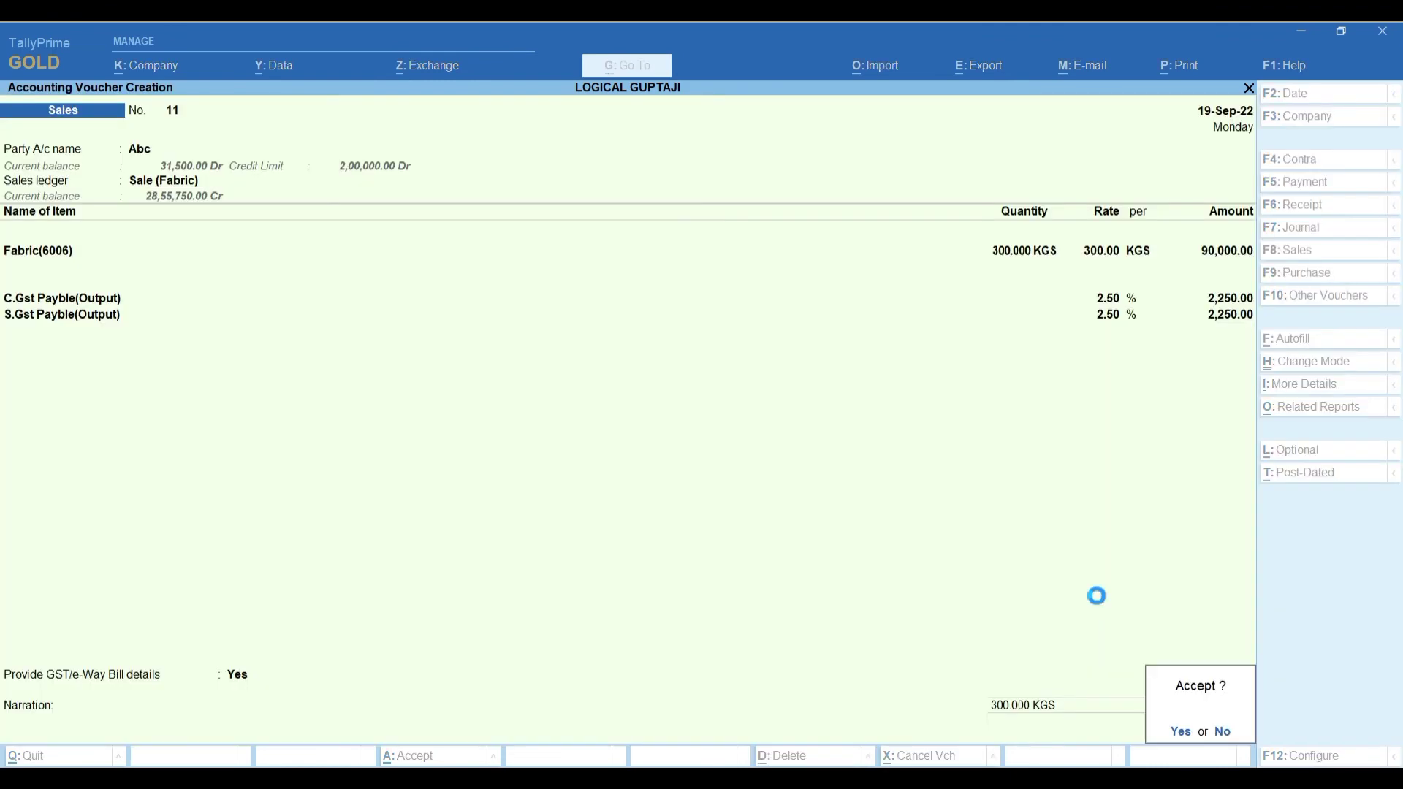
key("Return")
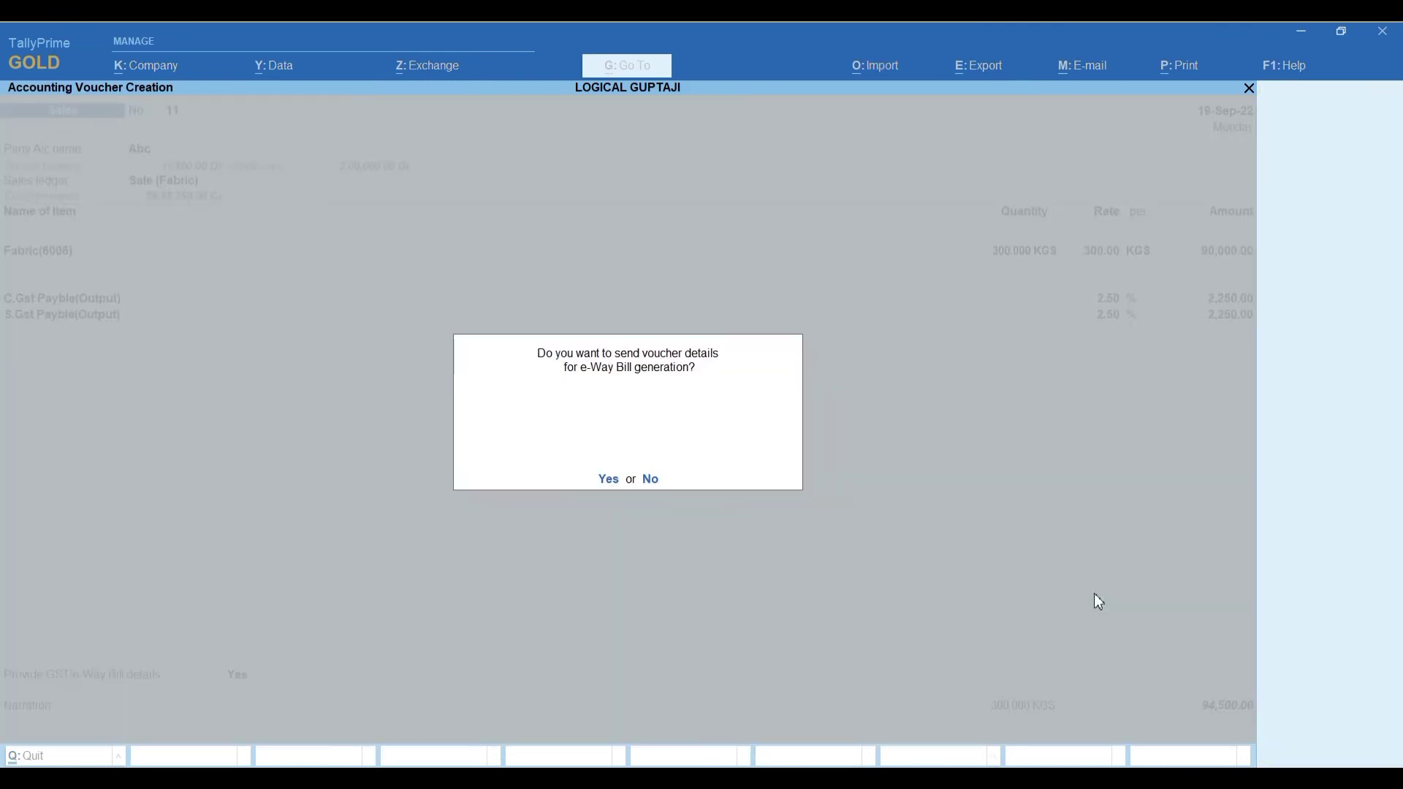
key("n")
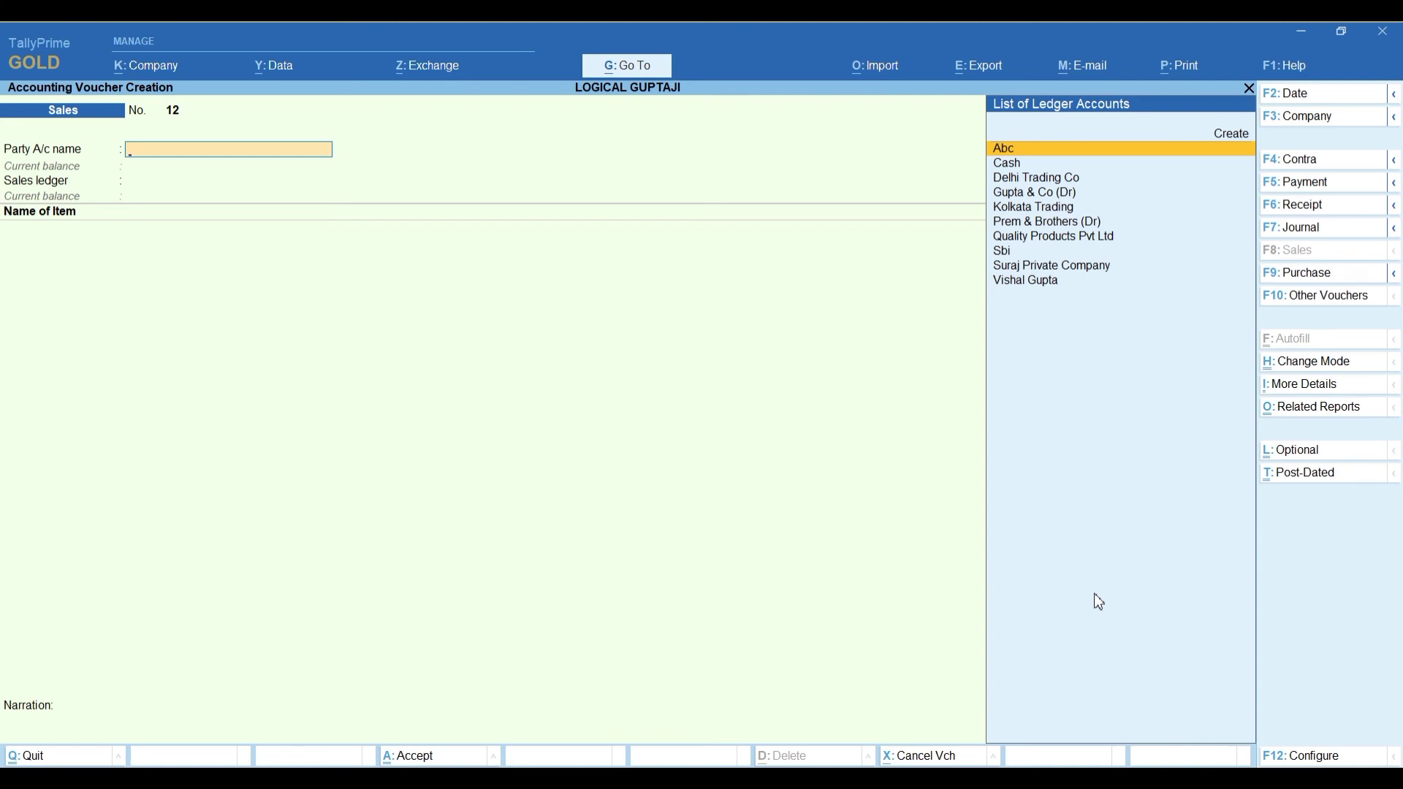
- Leave voucher entry without quitting the program and open the master alteration list expanded to show more masters
key("Escape")
key("Escape")
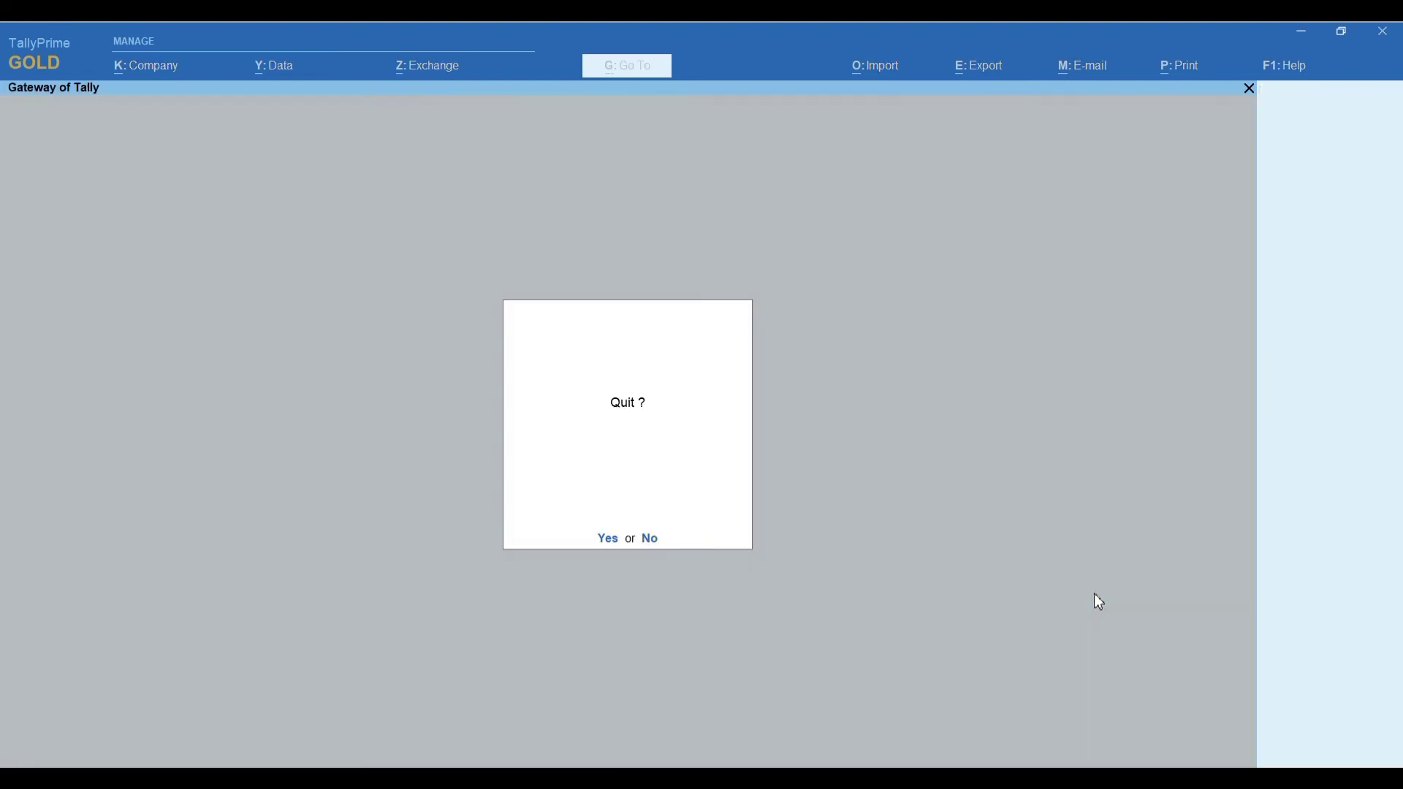
key("n")
key("Down")
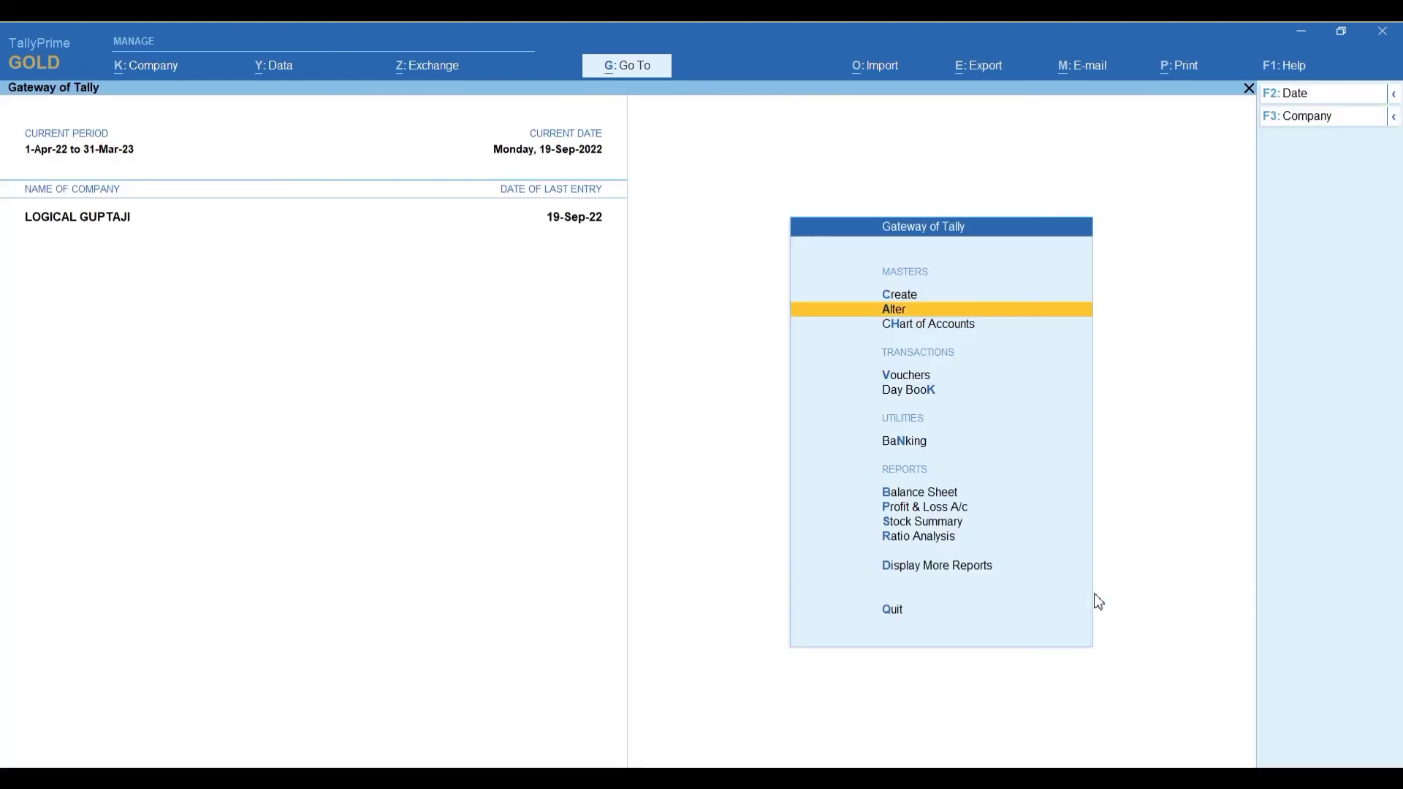
key("Return")
key("Up")
key("Up")
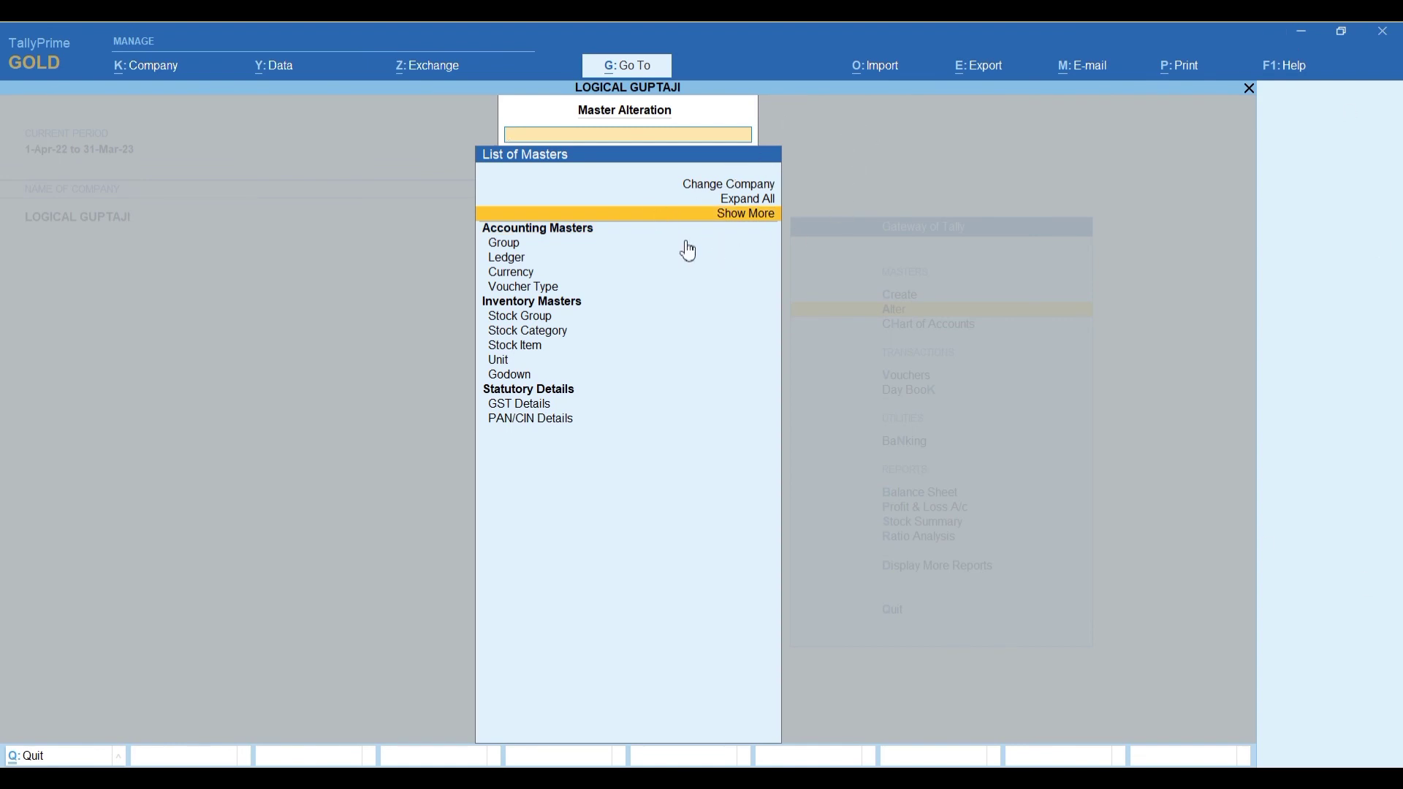
left_click(687, 217)
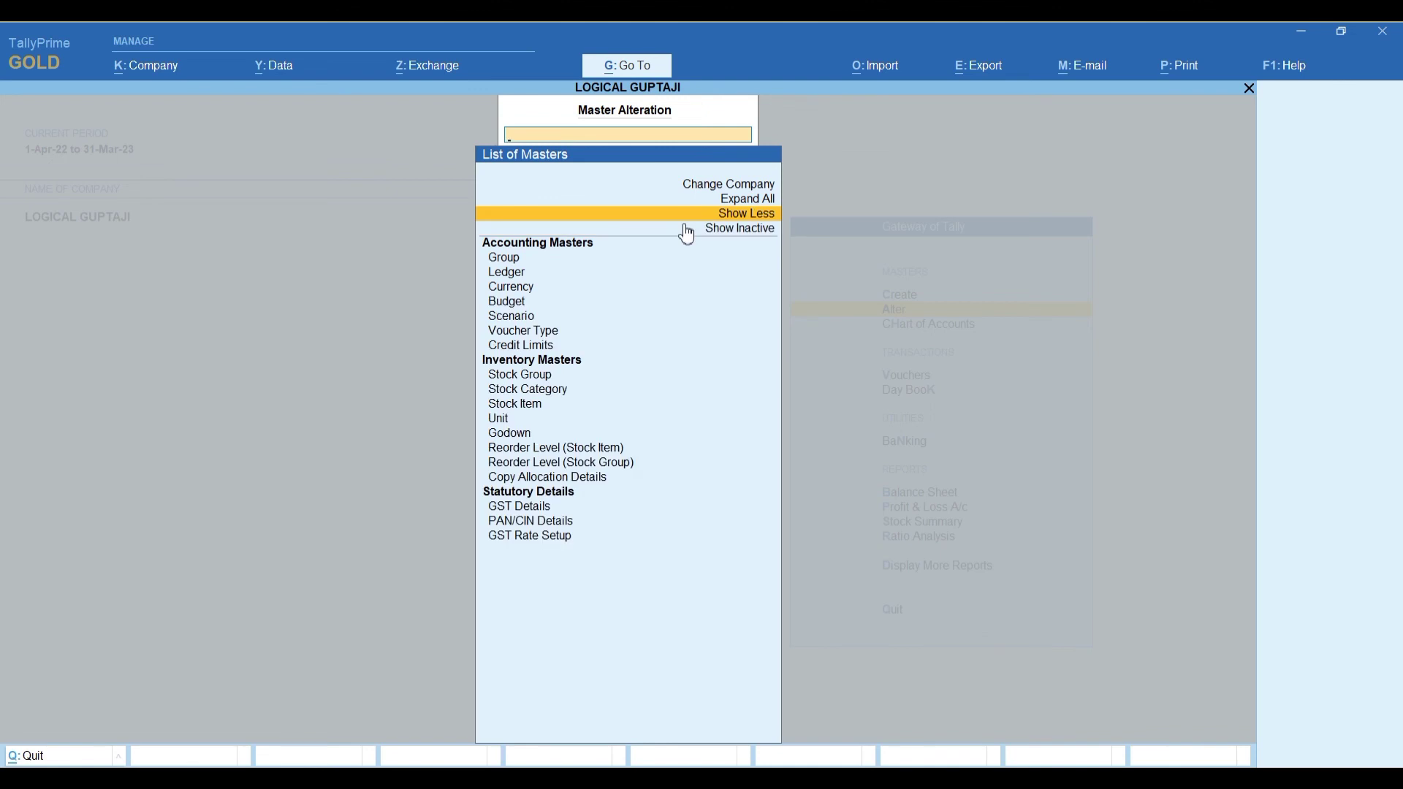
- Open the Credit Limits master for alteration for the Sundry Debtors group
key("Down")
key("Down")
key("Down")
key("Down")
key("Down")
key("Down")
key("Down")
key("Down")
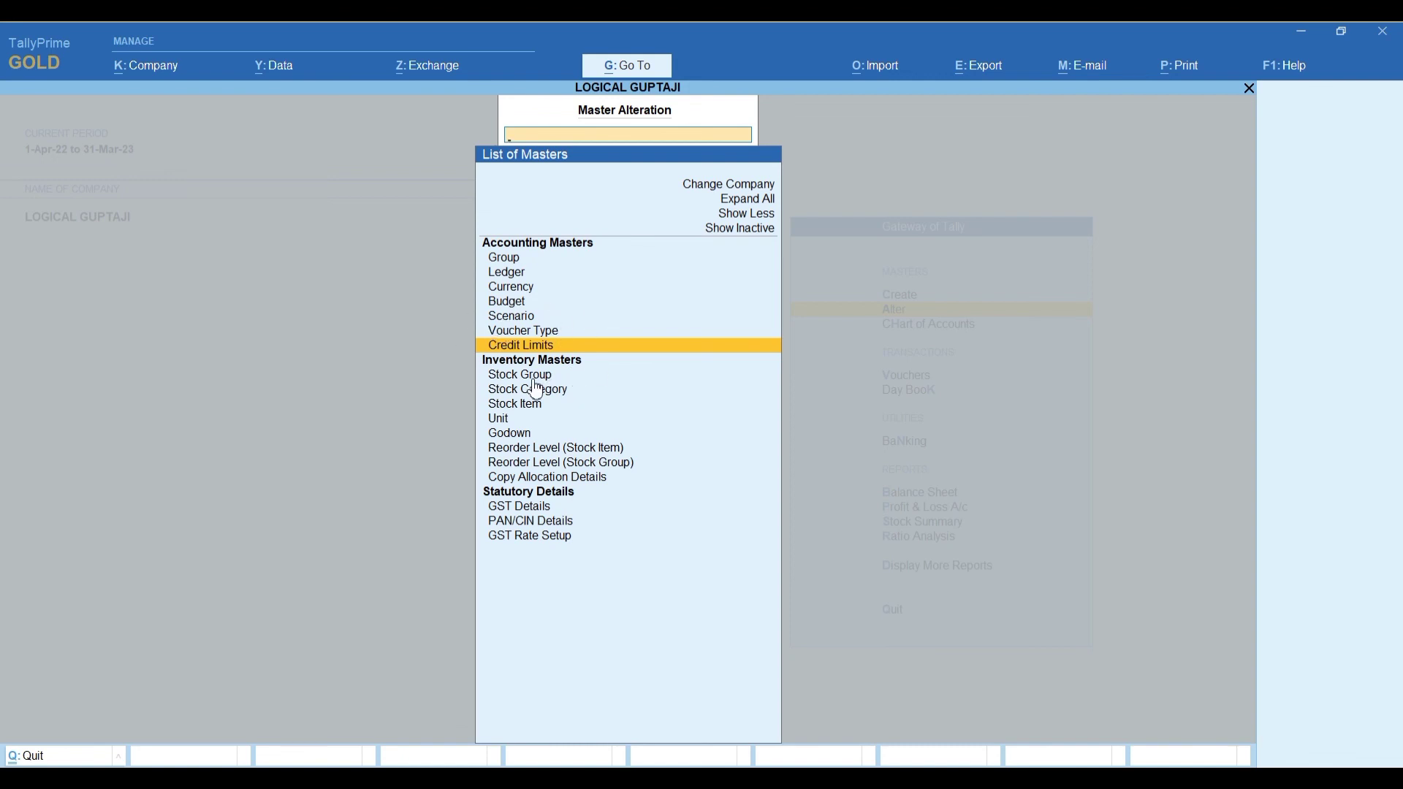
key("Return")
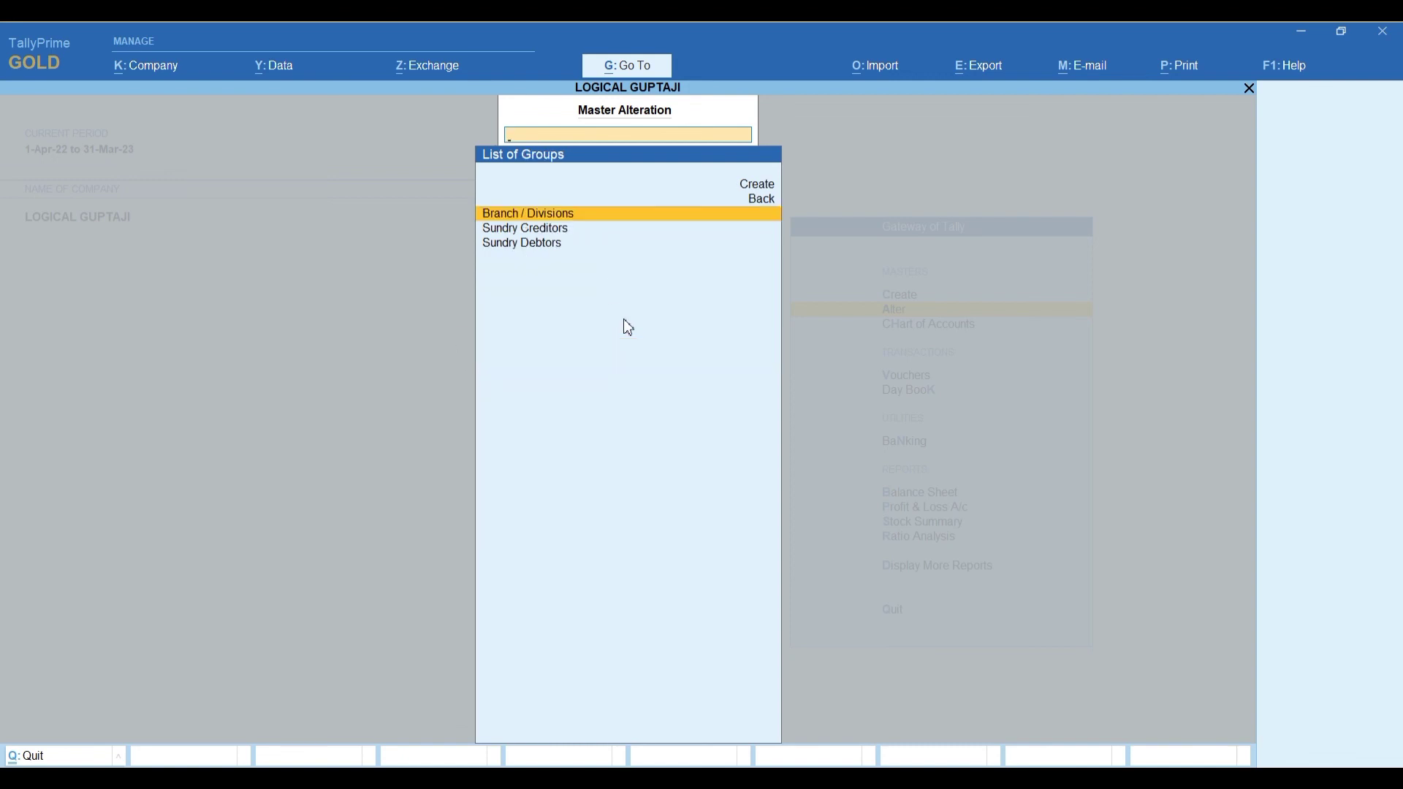
key("Down")
key("Down")
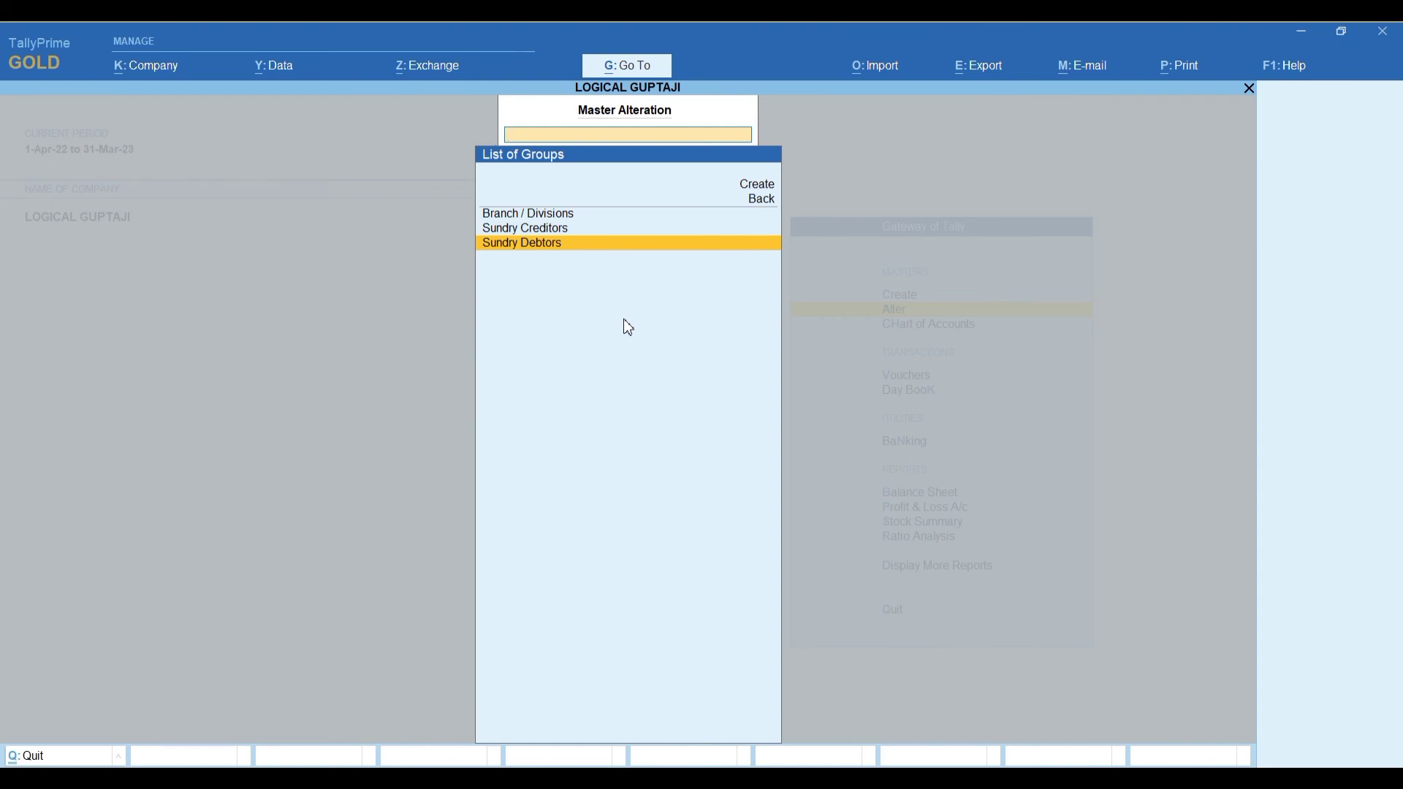
key("Return")
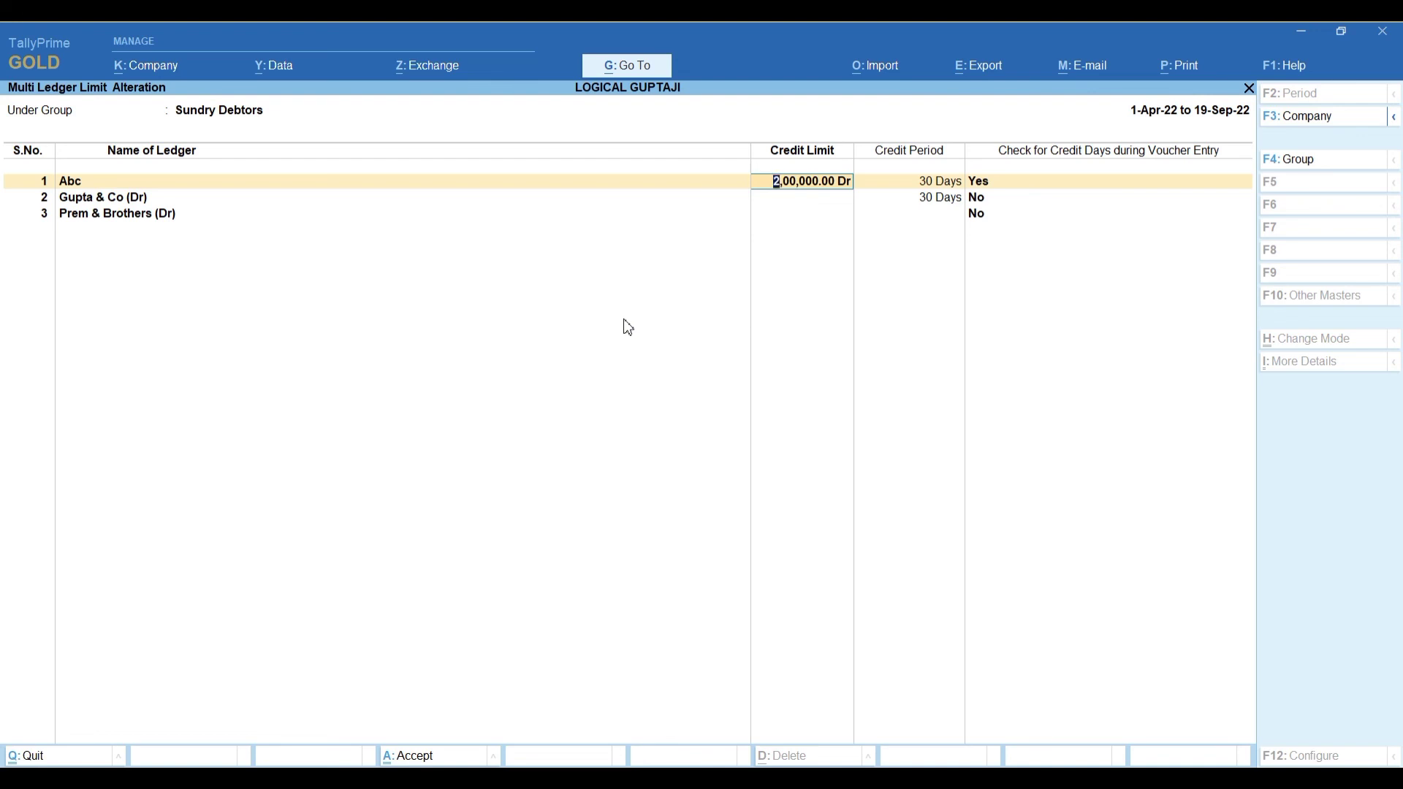
- Keep Abc's limits, set Gupta & Co (Dr) to a 10,000 credit limit with 30 days, and enable its credit-days check
key("Return")
key("Return")
key("Return")
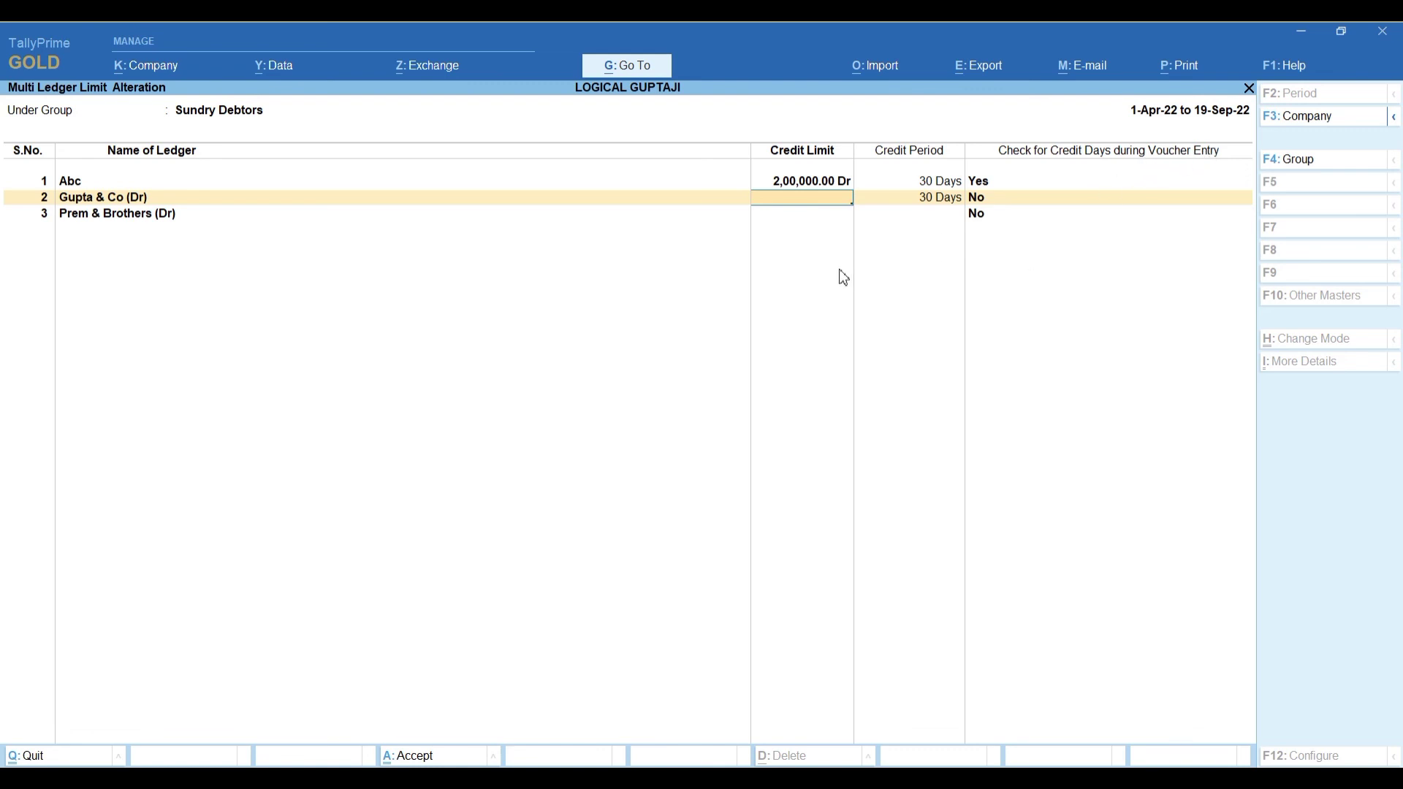
type("0,00")
type("000")
key("Return")
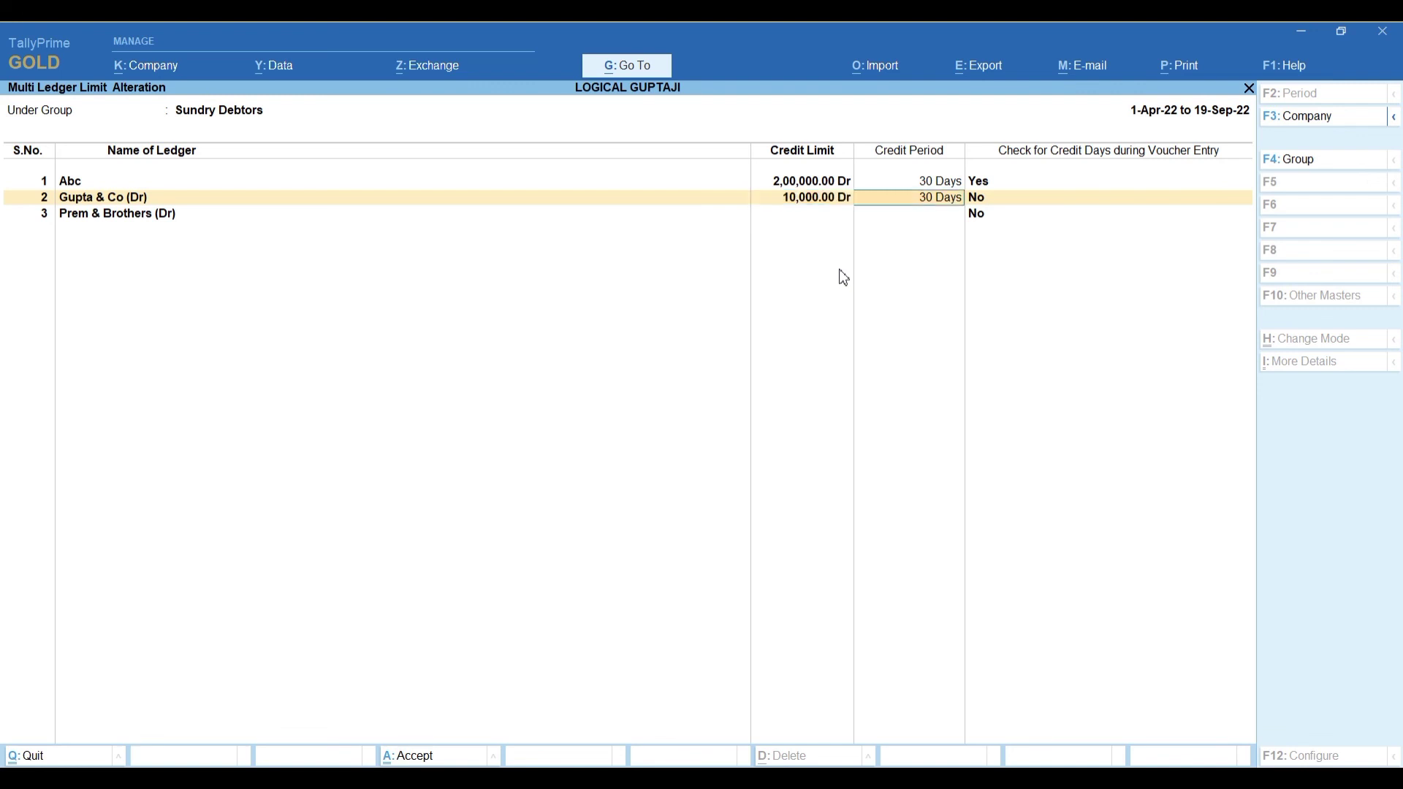
key("Return")
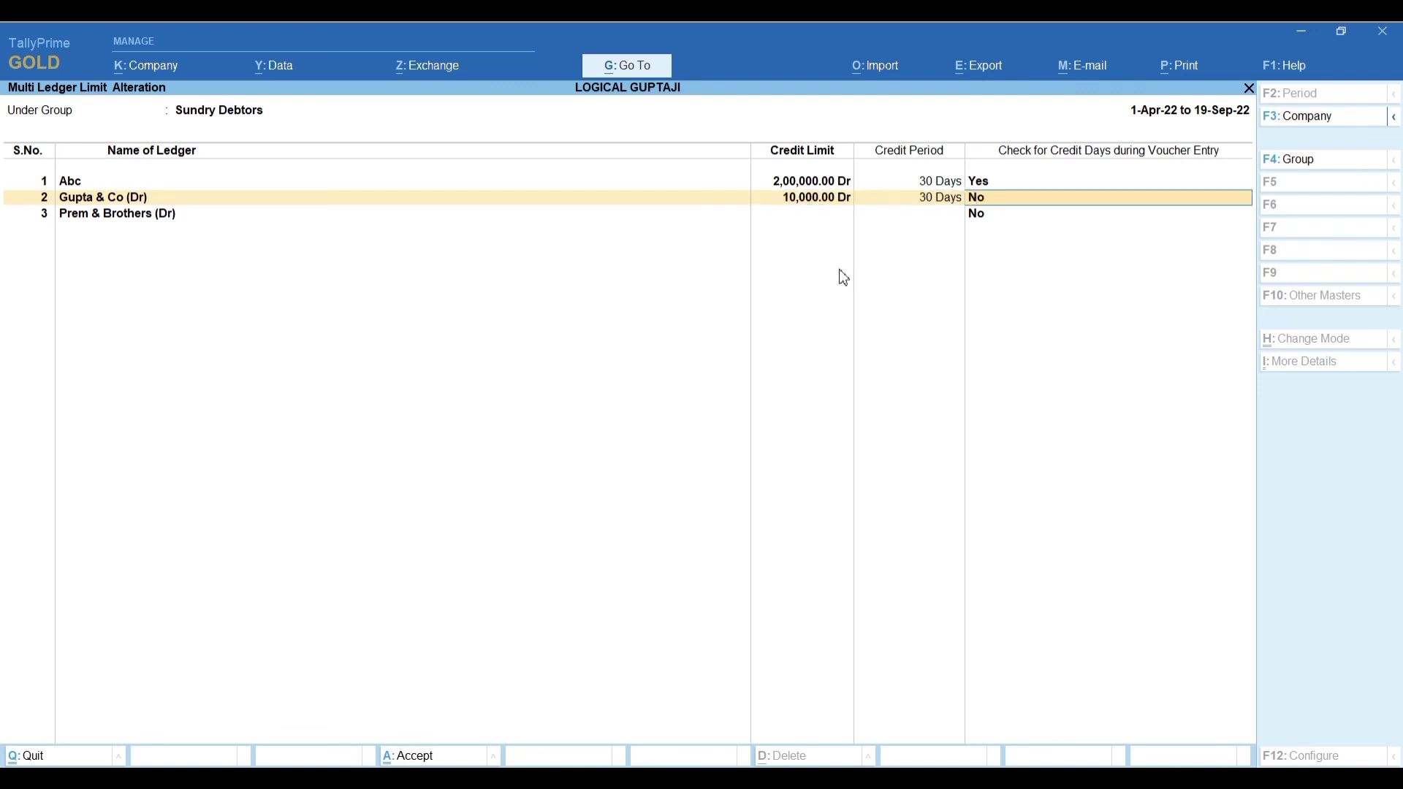
type("y")
key("Return")
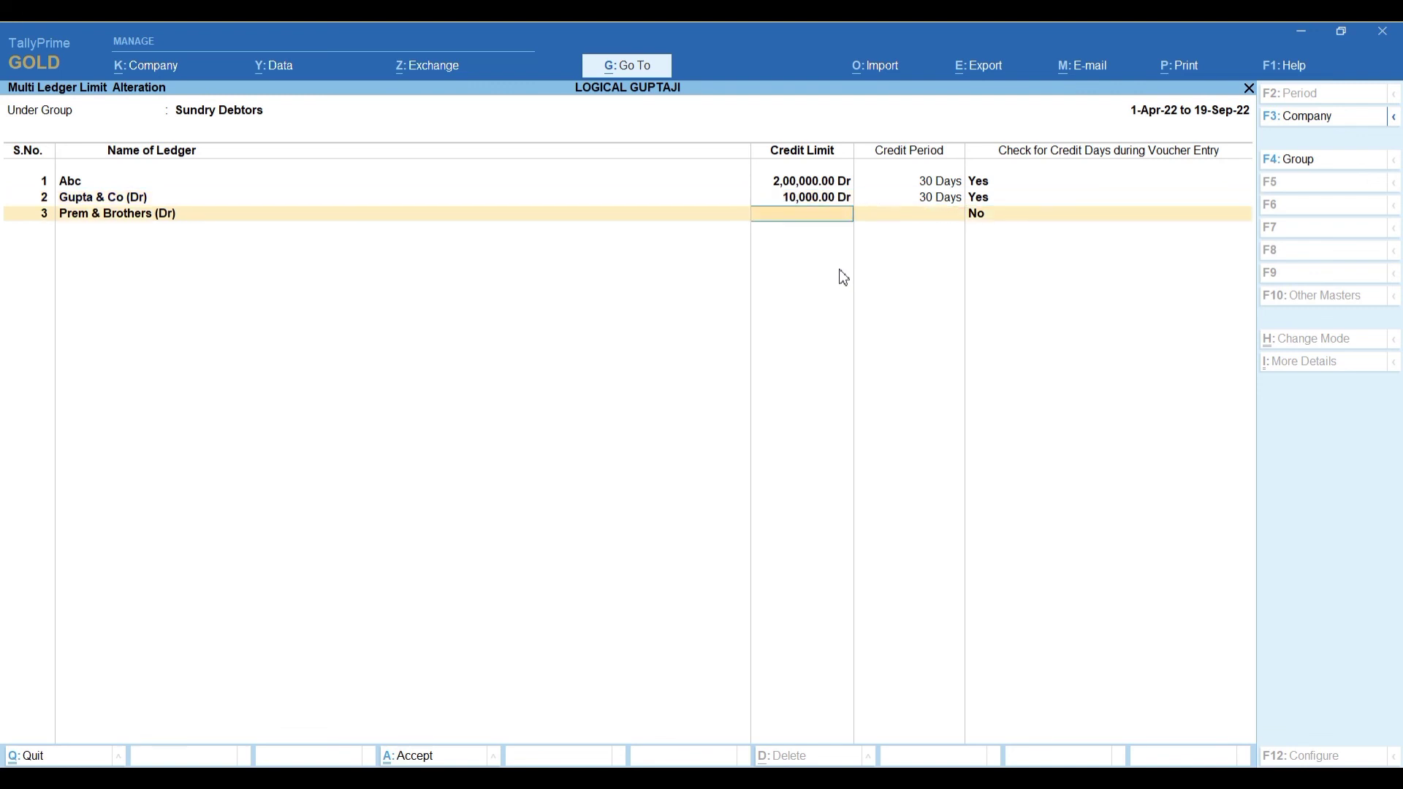
- Set the credit limit of Prem & Brothers (Dr) to 52,55,200, leaving its credit period blank and credit-days check at No
type("5255200")
key("Return")
key("Return")
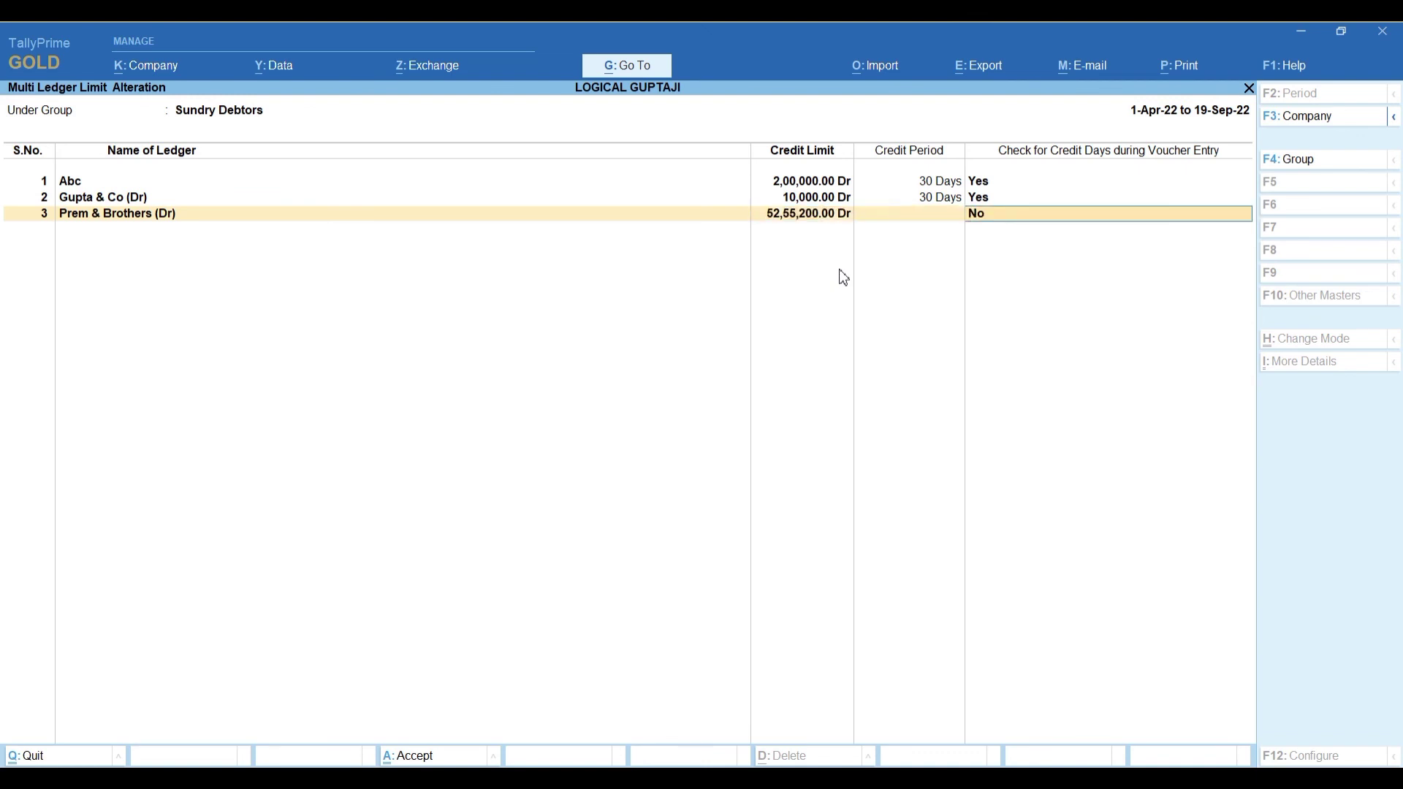
key("Return")
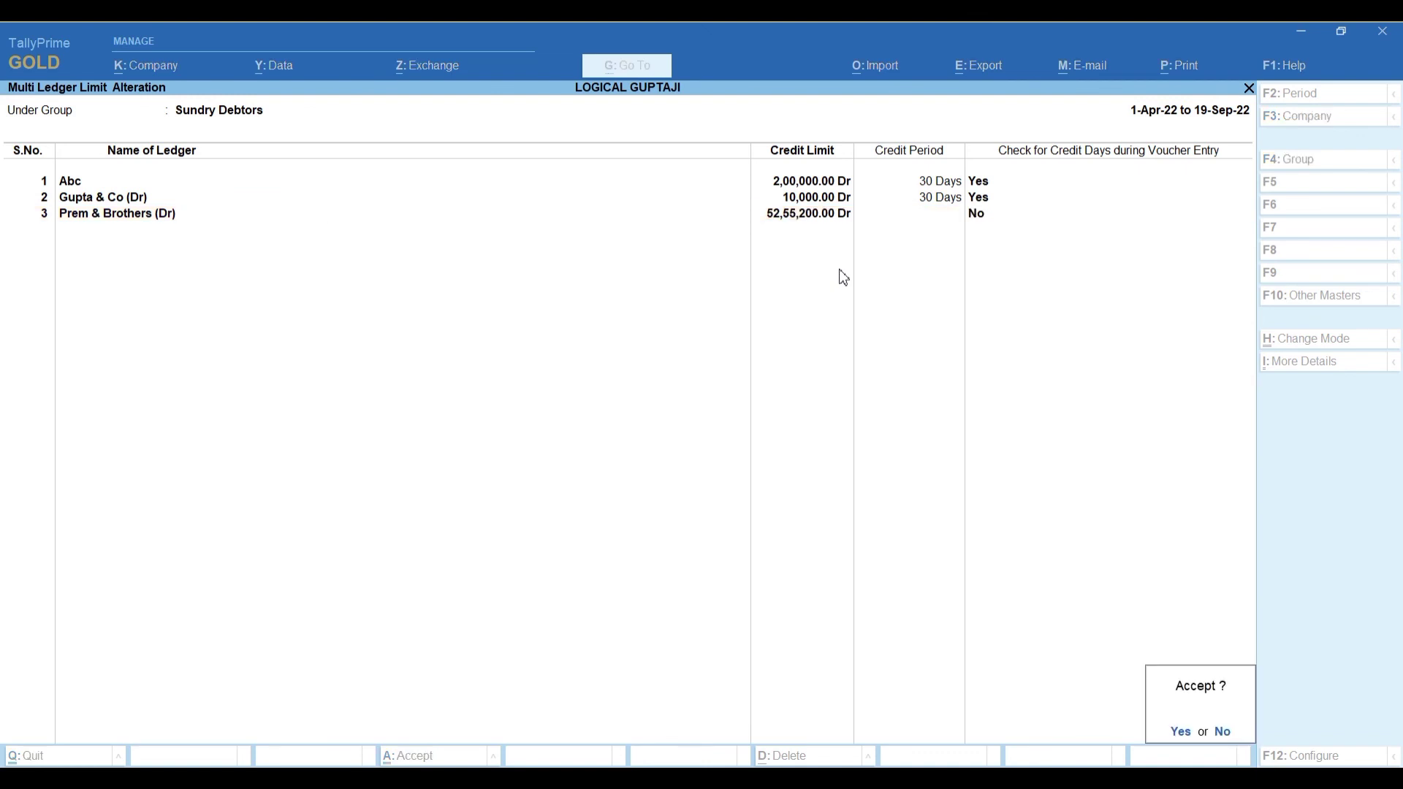